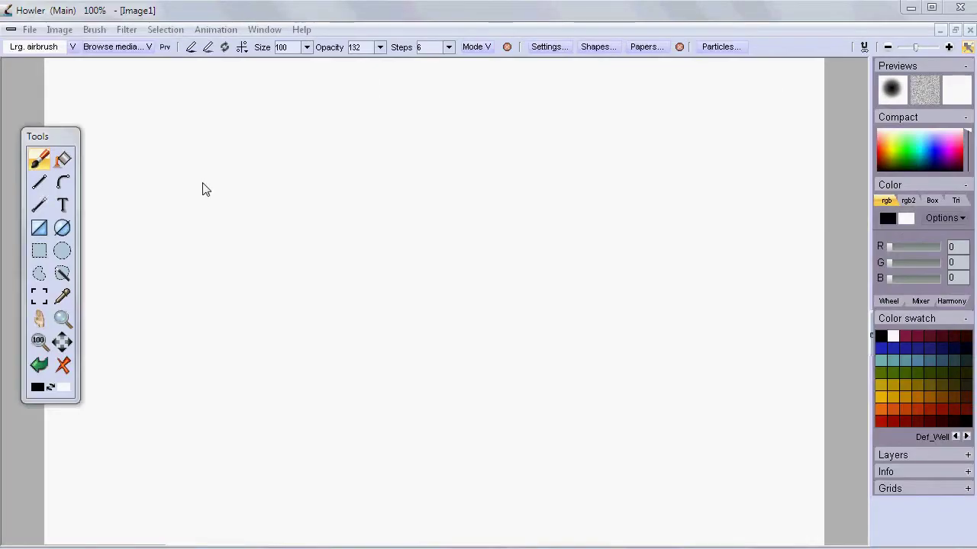
Move the Tools palette slightly lower on the screen.
drag(52, 140, 53, 184)
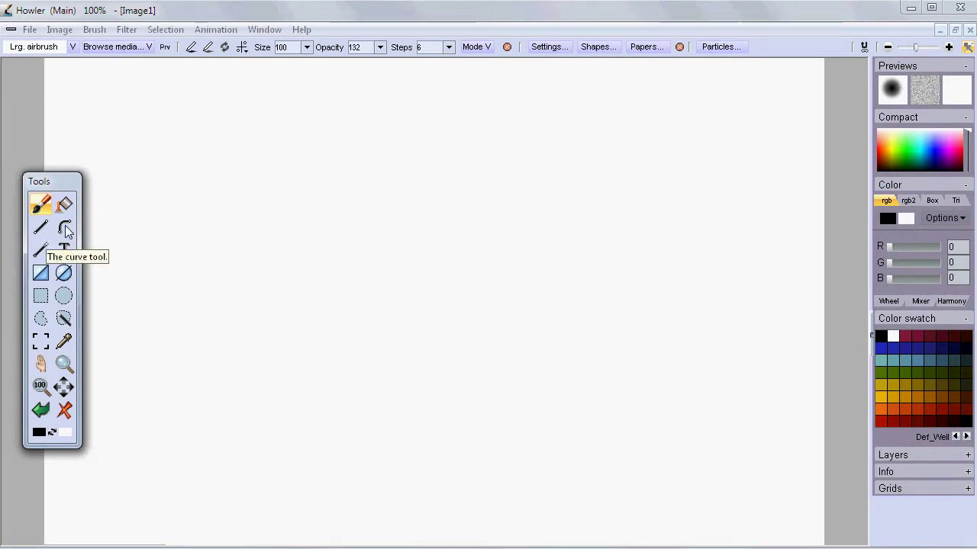
Select the Curve tool, shift the Tools palette down, and start a curve in Add points mode.
click(64, 229)
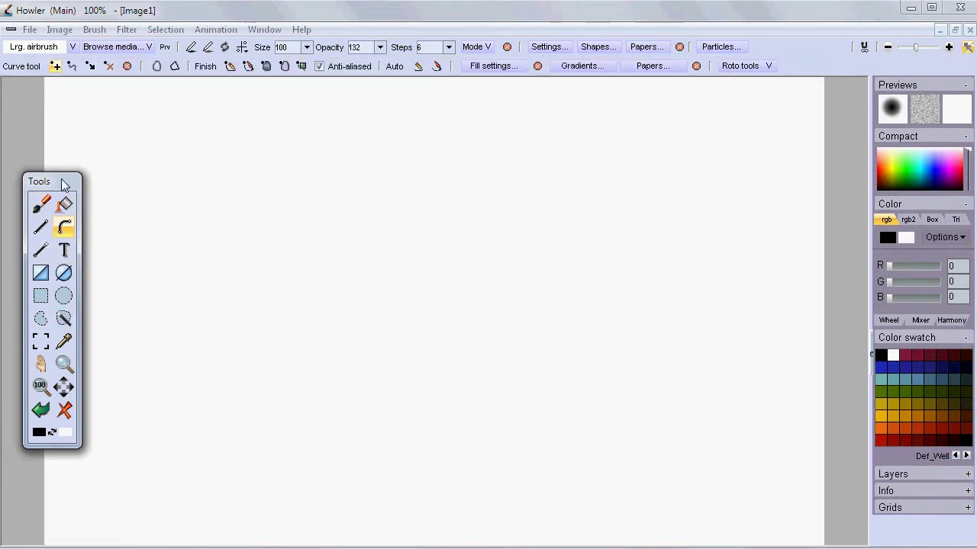
mouse_move(63, 185)
mouse_down()
mouse_move(59, 217)
mouse_move(59, 204)
mouse_up()
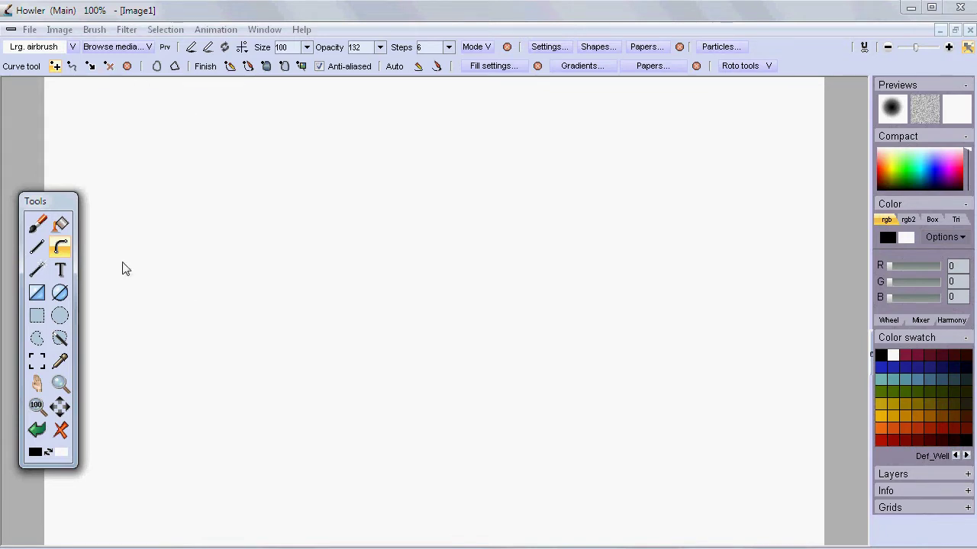
drag(62, 206, 62, 226)
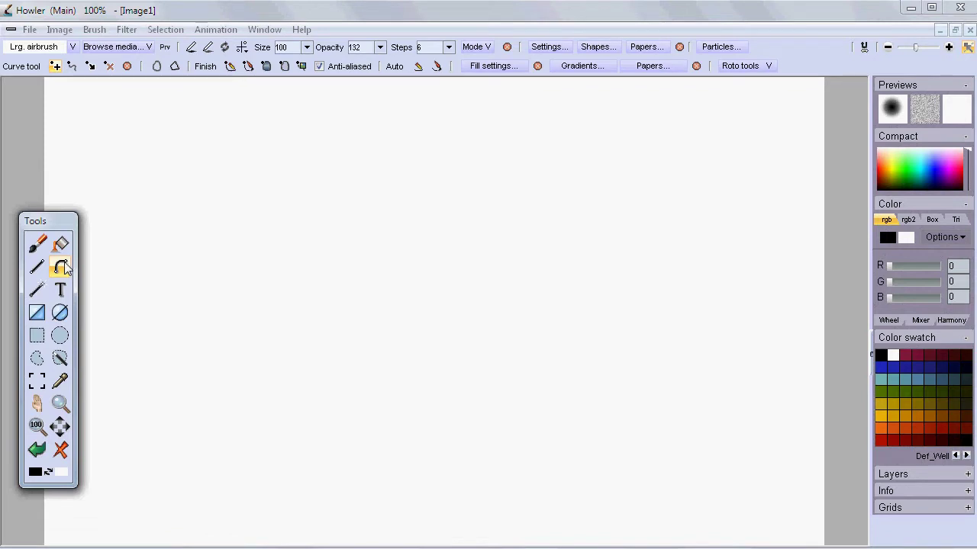
click(57, 67)
Click seven points to draw a winding practice curve across the canvas.
click(265, 205)
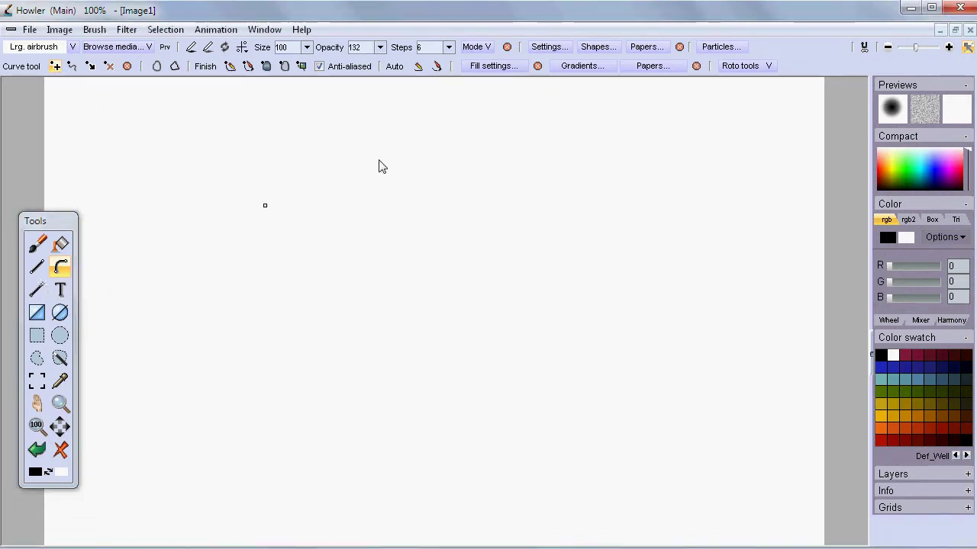
click(447, 141)
click(578, 266)
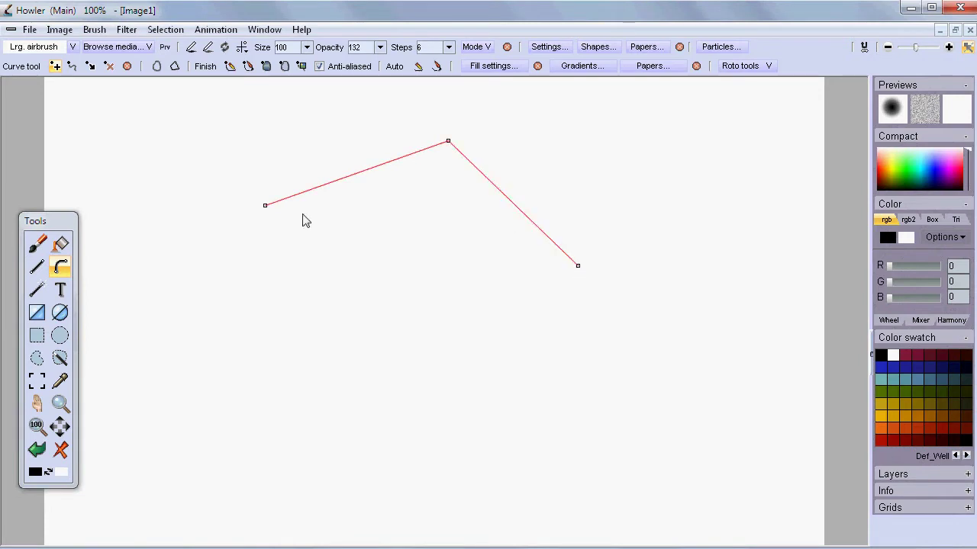
click(434, 358)
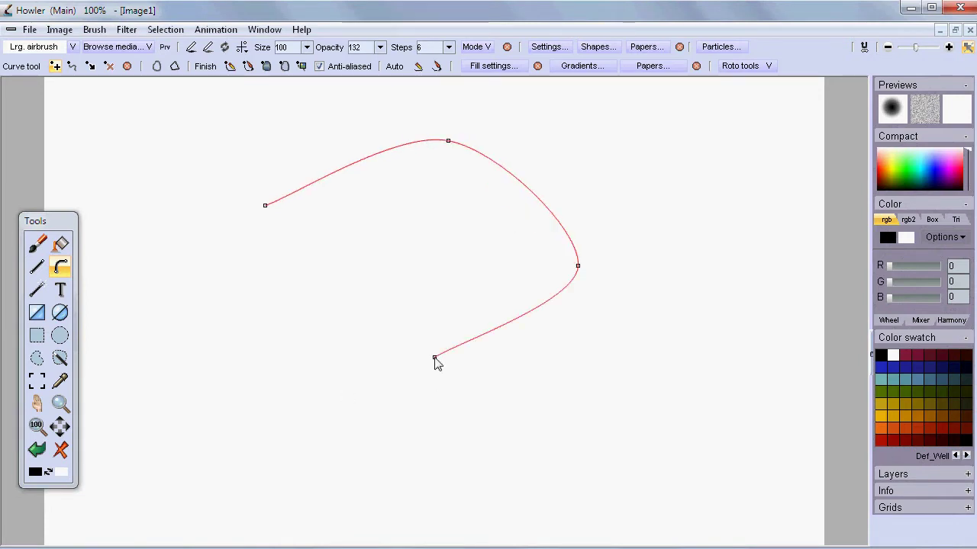
click(346, 307)
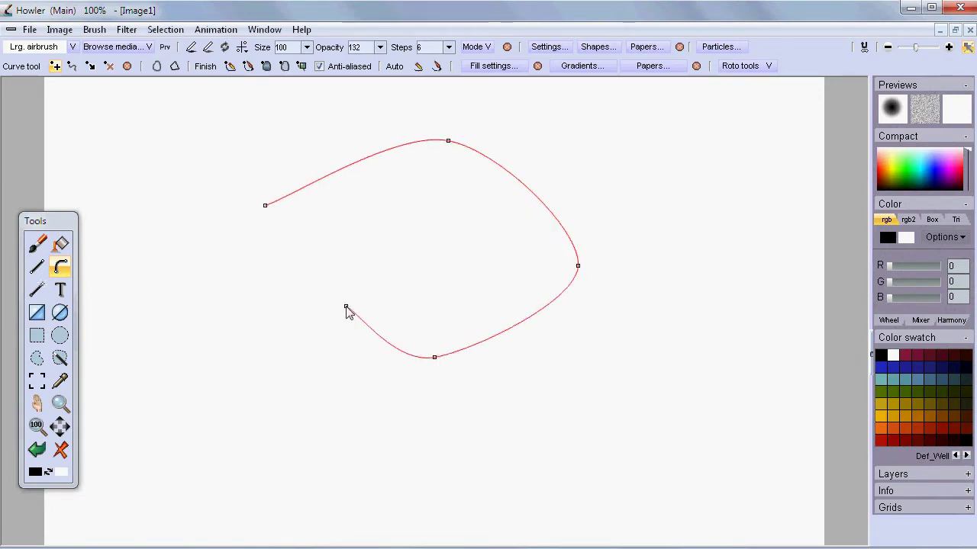
click(259, 389)
click(472, 466)
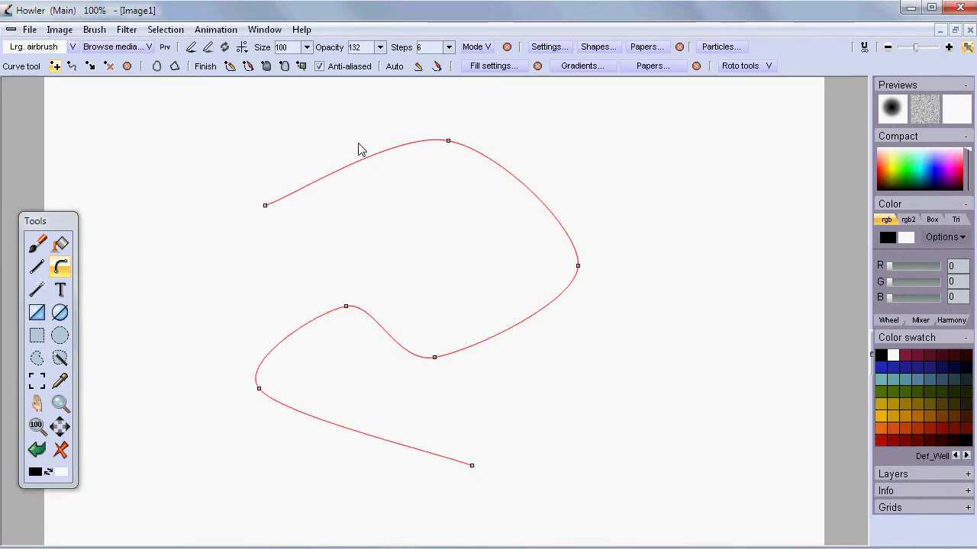
Raise the curve's top and right points and shift its left starting point.
click(90, 66)
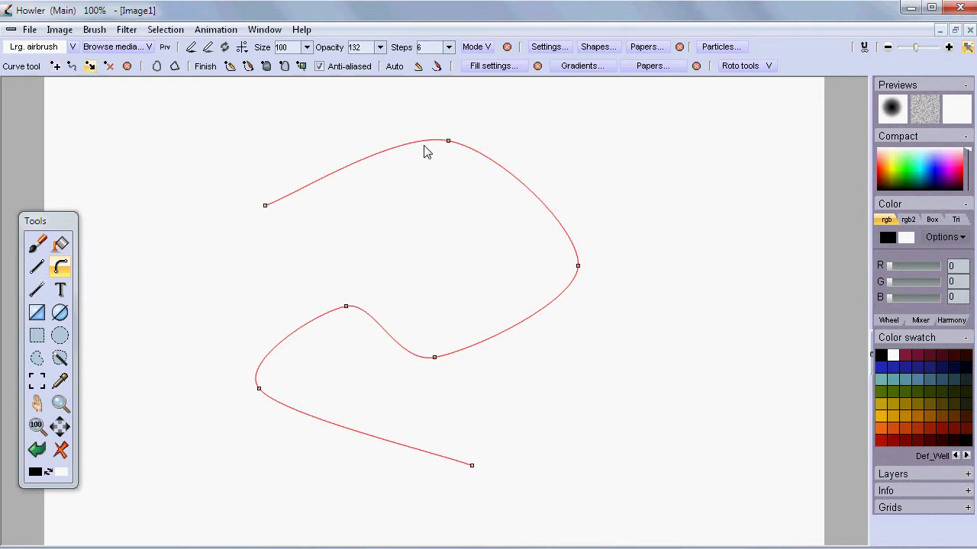
drag(448, 143, 424, 132)
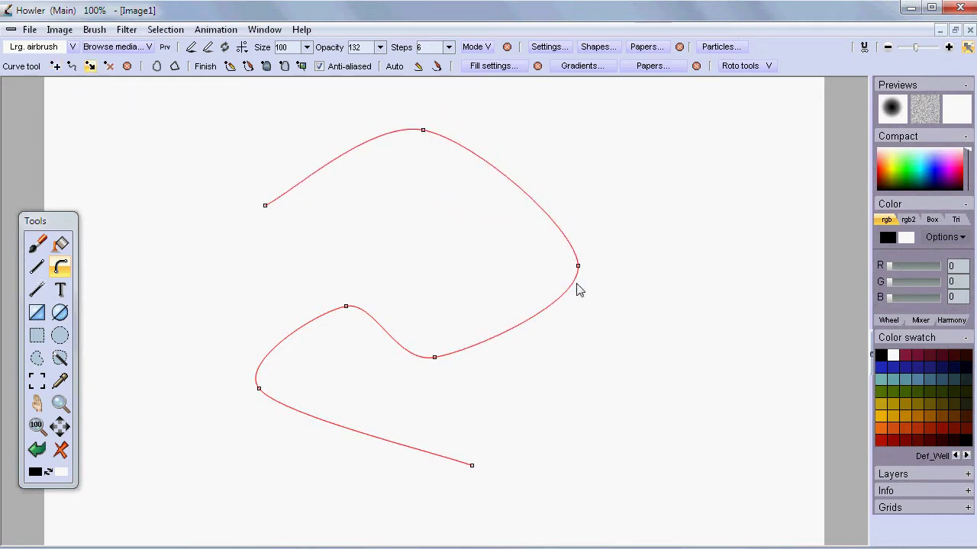
drag(578, 267, 585, 216)
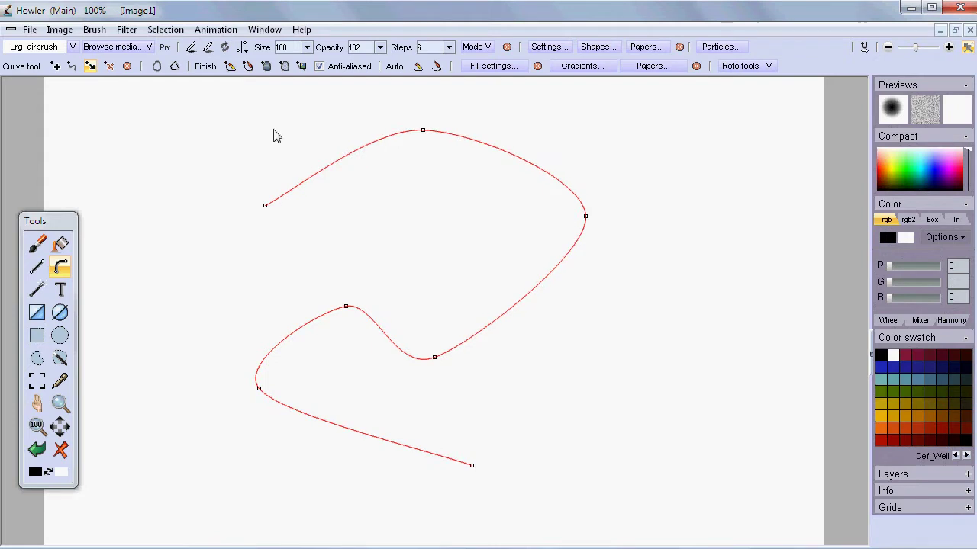
click(56, 67)
drag(265, 206, 247, 186)
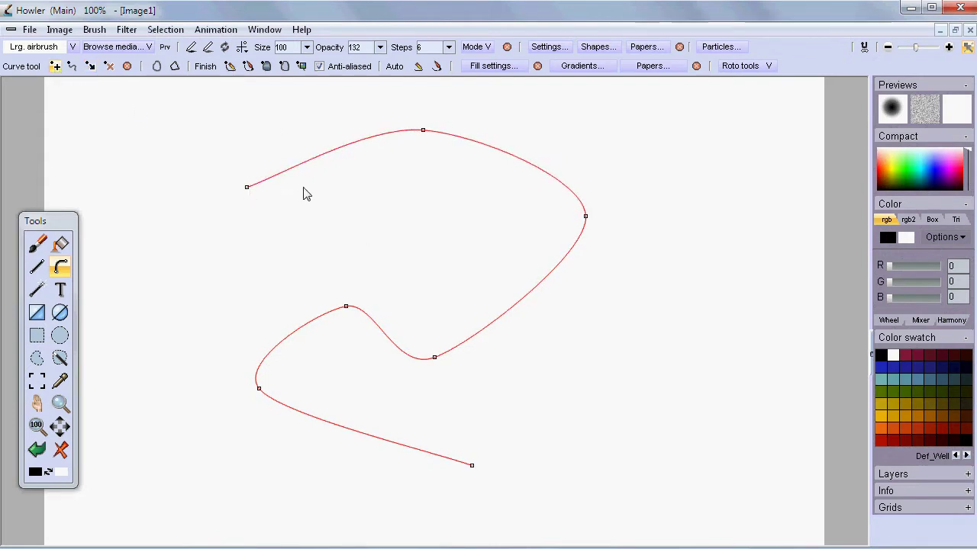
Add and drag extra points on the top-right arc, lower end and middle, then discard the curve.
click(513, 151)
drag(512, 150, 557, 140)
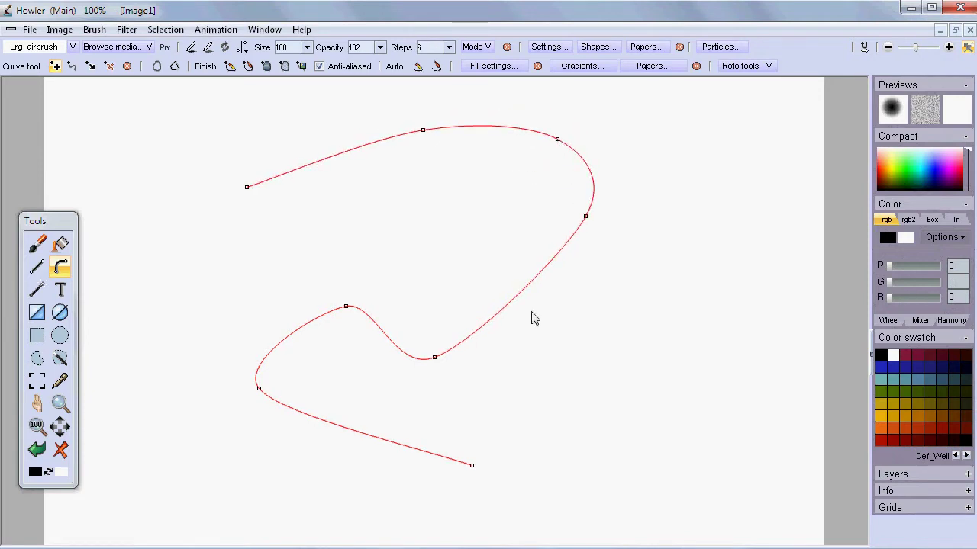
click(551, 470)
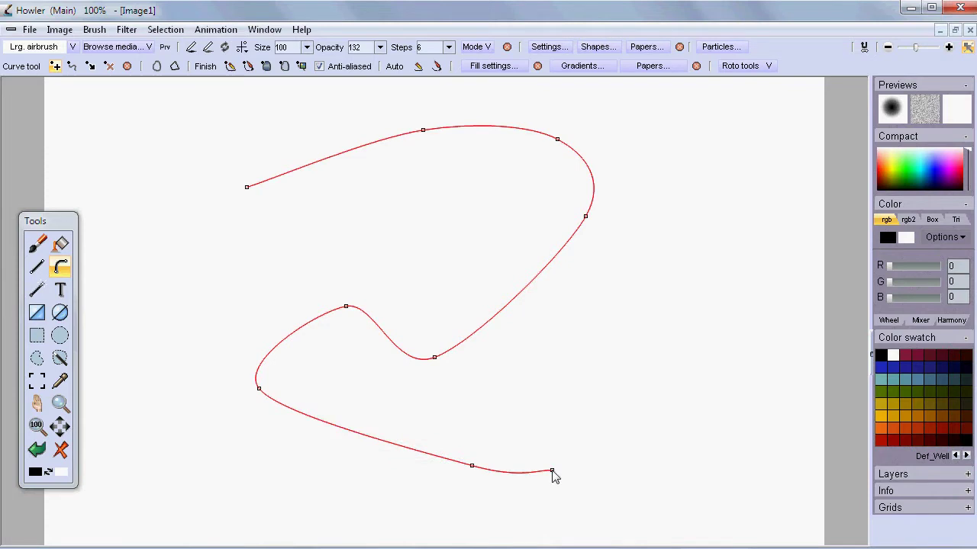
click(633, 415)
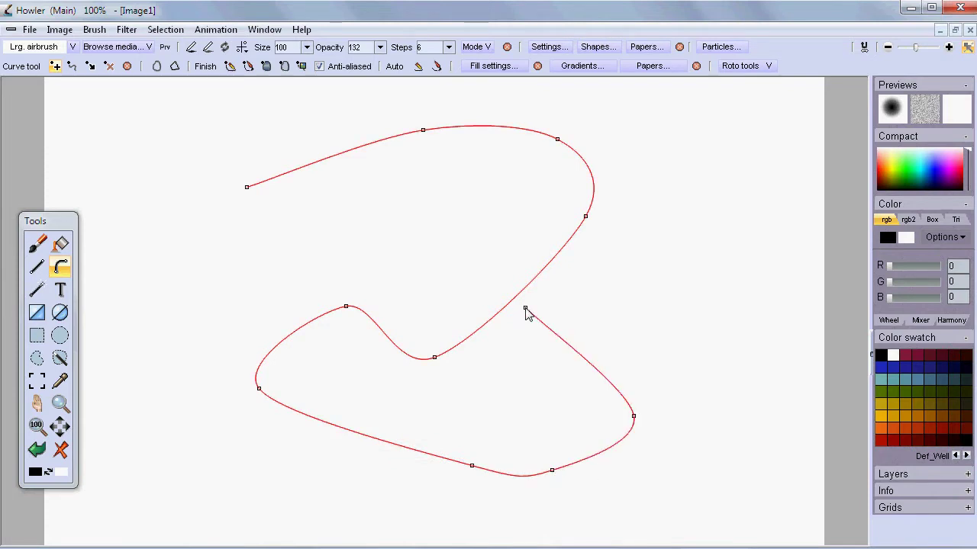
click(688, 377)
click(518, 290)
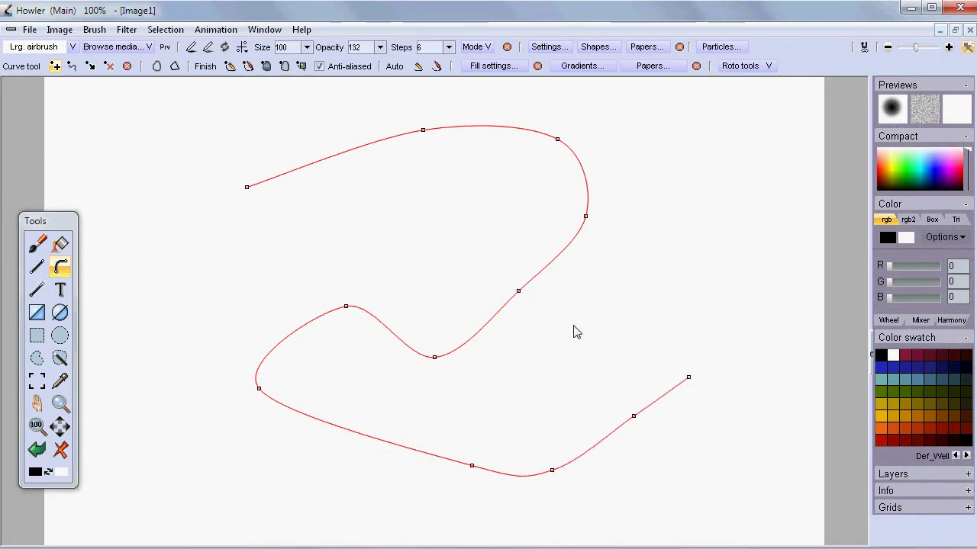
drag(519, 293, 518, 333)
drag(586, 216, 656, 238)
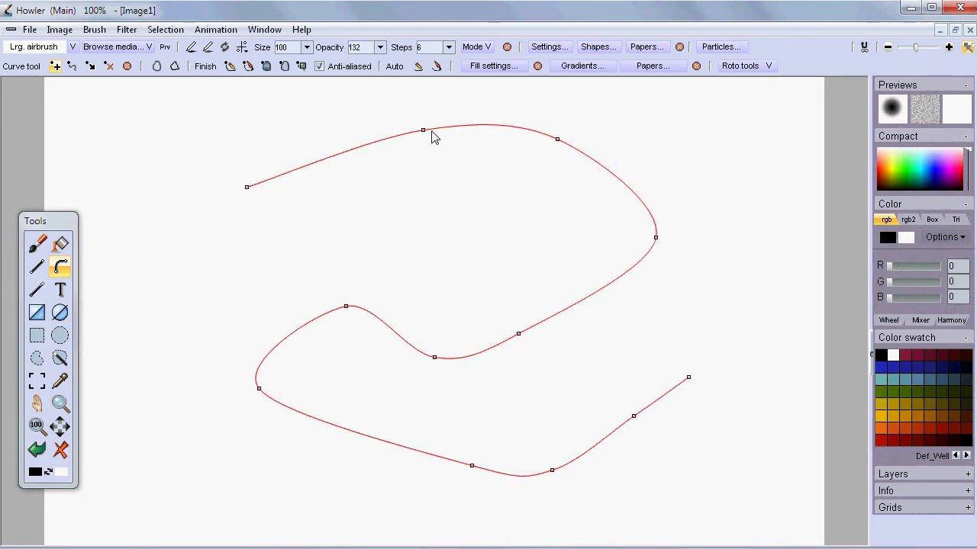
drag(422, 129, 392, 121)
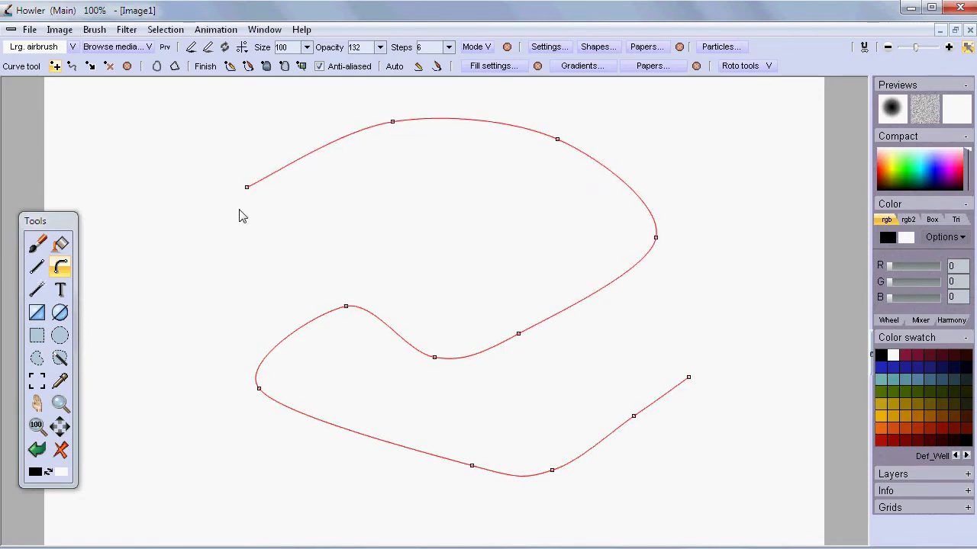
click(127, 66)
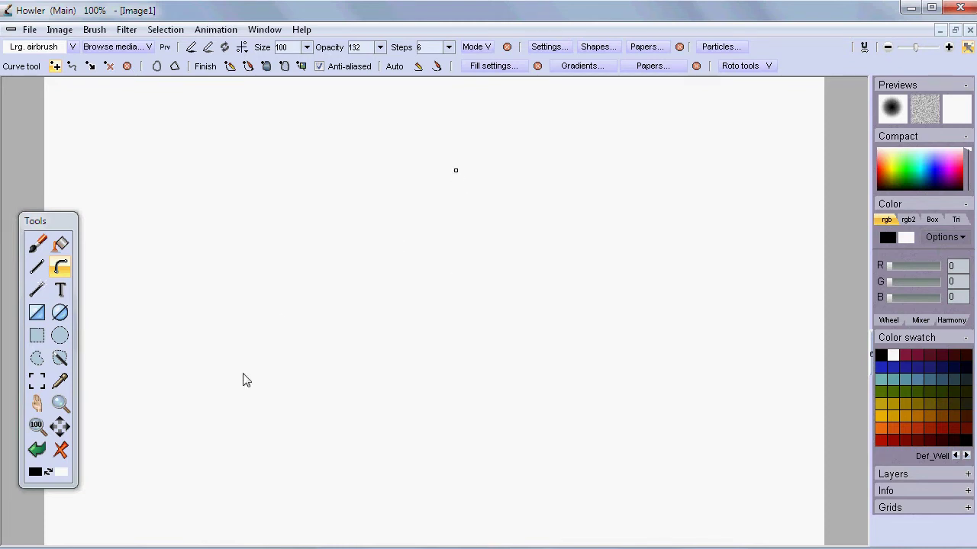
Place the star's lower-left, right, upper-left and bottom points, then close the curve.
click(228, 397)
click(641, 366)
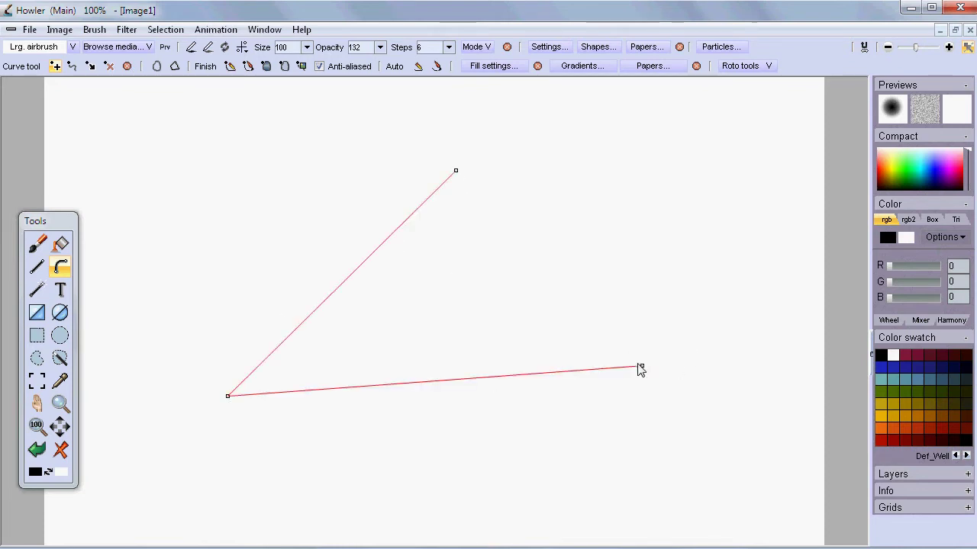
click(249, 180)
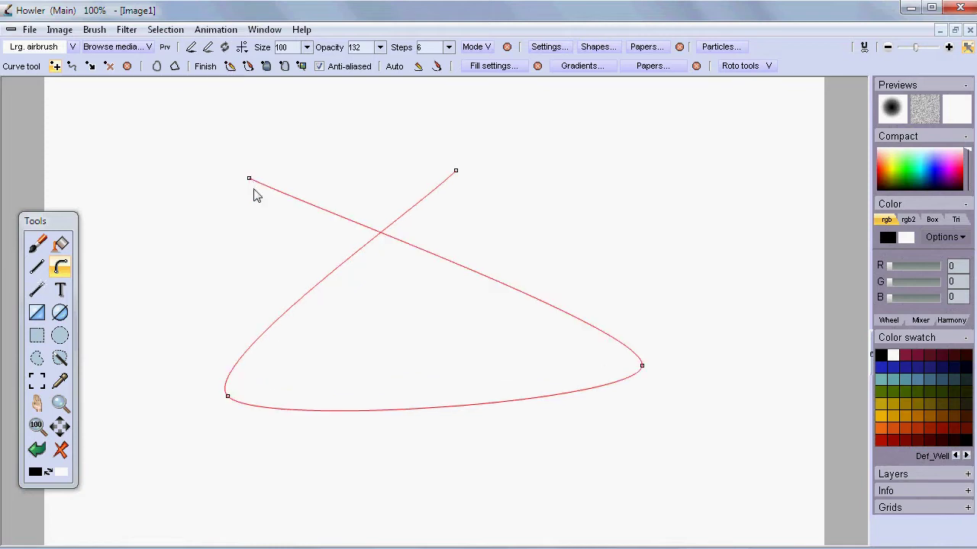
click(433, 504)
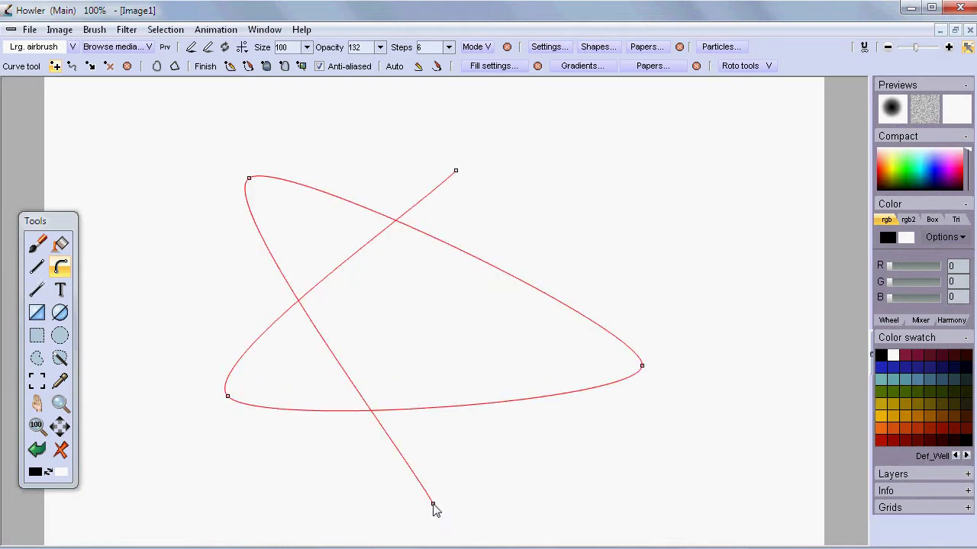
click(156, 66)
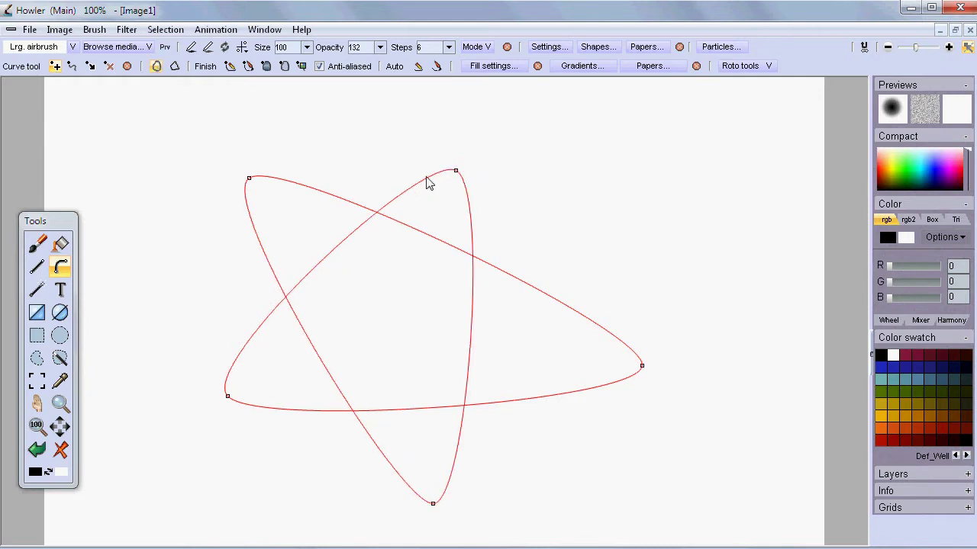
Drag the star's top, right and bottom points to balance its shape.
drag(455, 172, 533, 155)
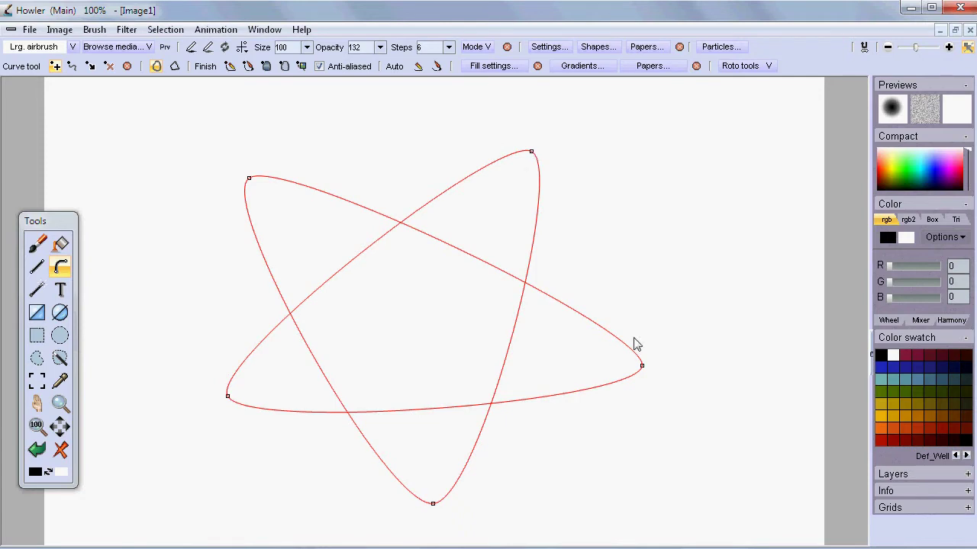
drag(642, 366, 642, 309)
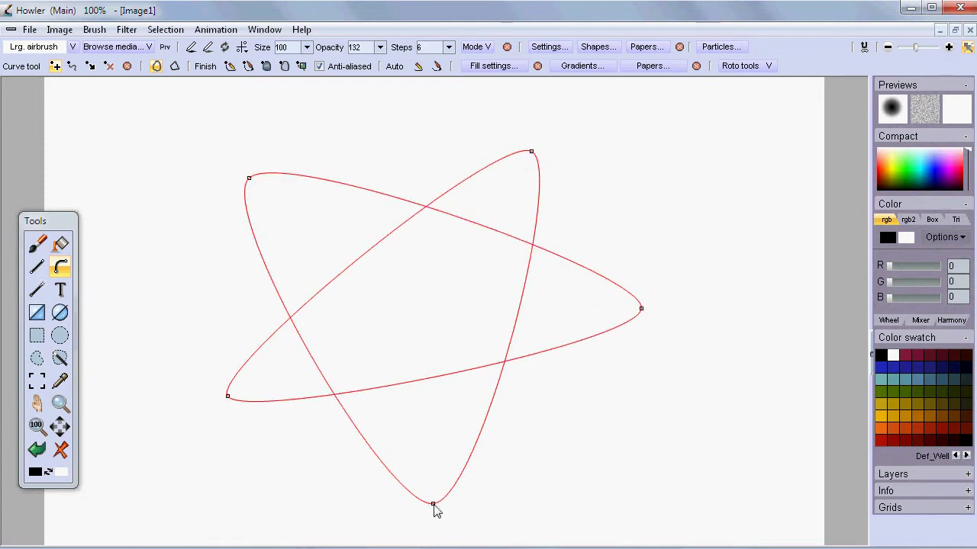
drag(433, 505, 492, 486)
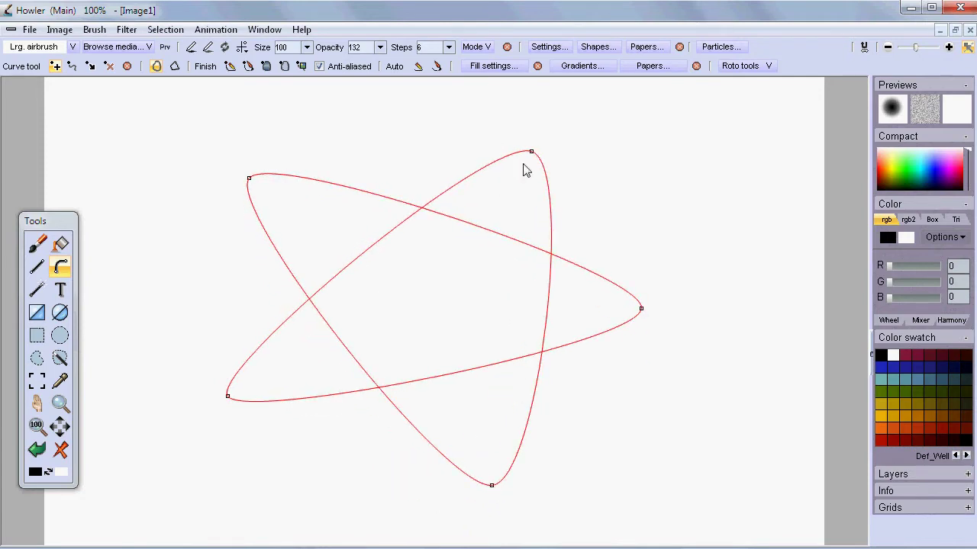
drag(532, 152, 513, 133)
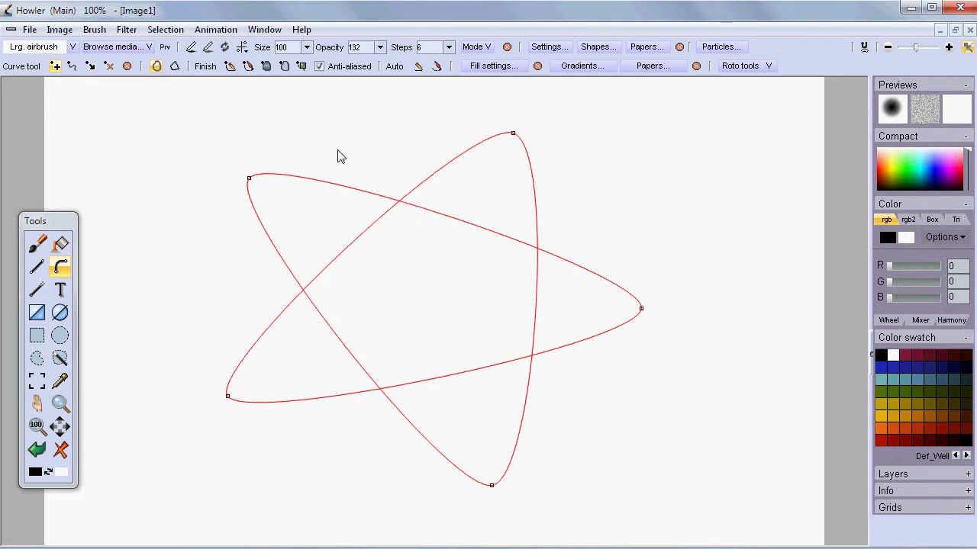
Stroke the star in thick black, restroke it bright green at size 58, and open the brush browser.
click(231, 67)
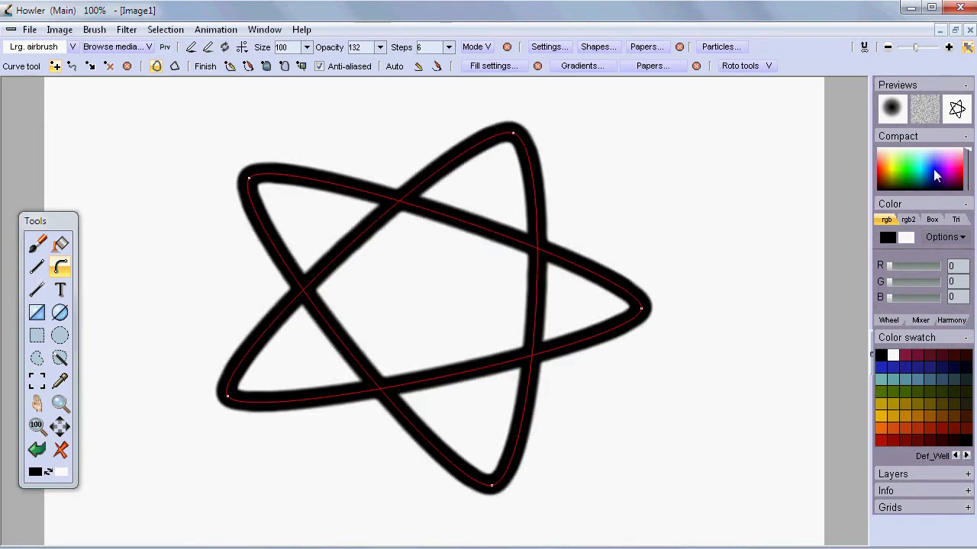
click(904, 165)
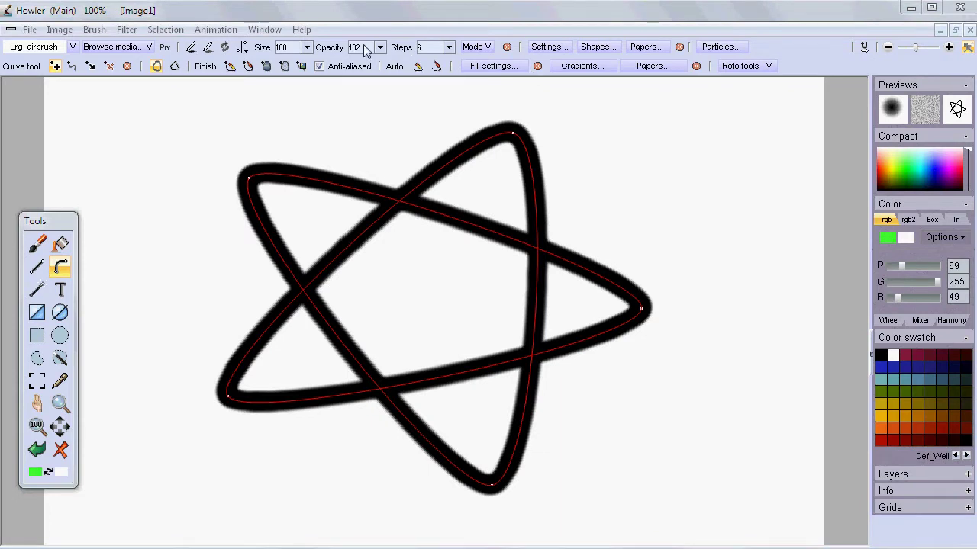
drag(308, 68, 282, 67)
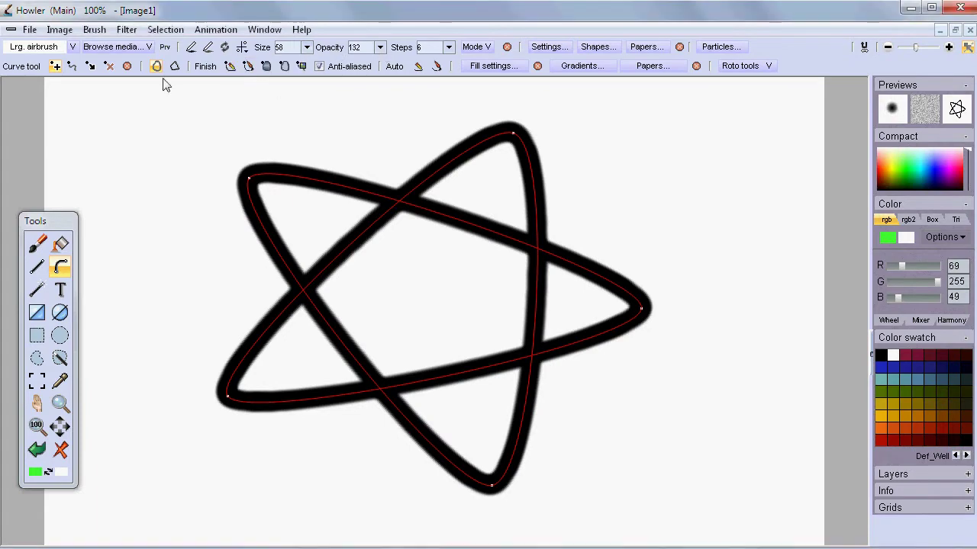
click(231, 67)
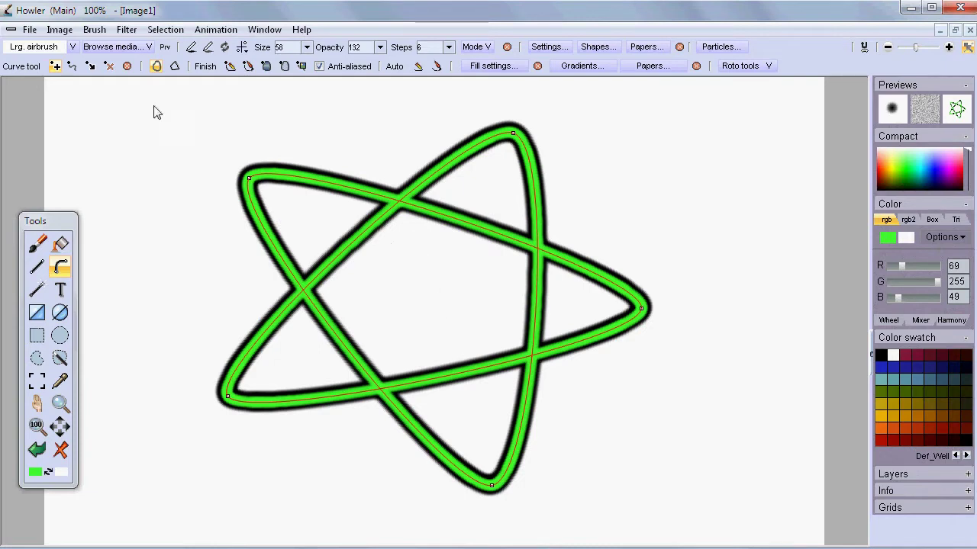
click(105, 48)
Load the HotDog brush, undo a trial stroke, and return to the star curve with the Curve tool.
click(298, 174)
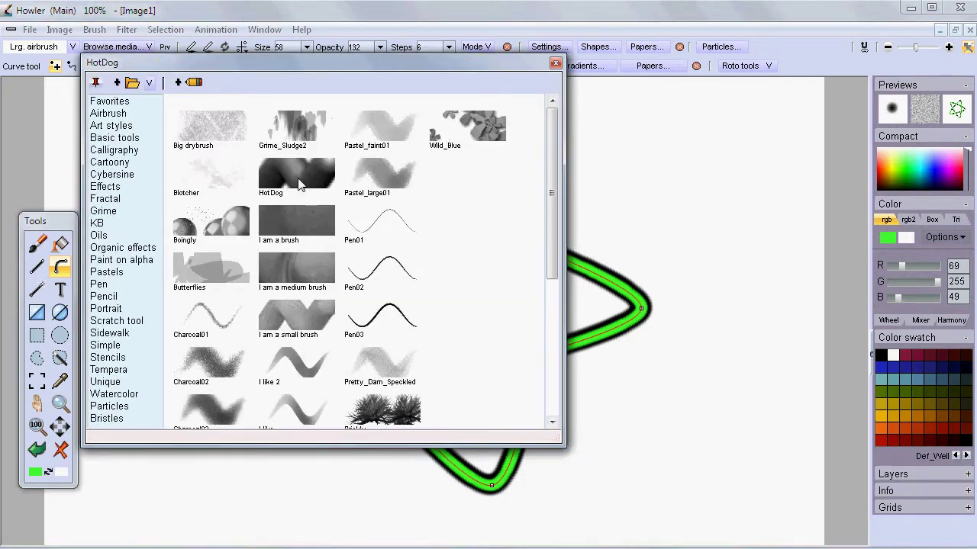
double_click(298, 173)
mouse_move(137, 145)
mouse_down()
mouse_move(119, 186)
mouse_move(153, 263)
mouse_move(133, 378)
mouse_up()
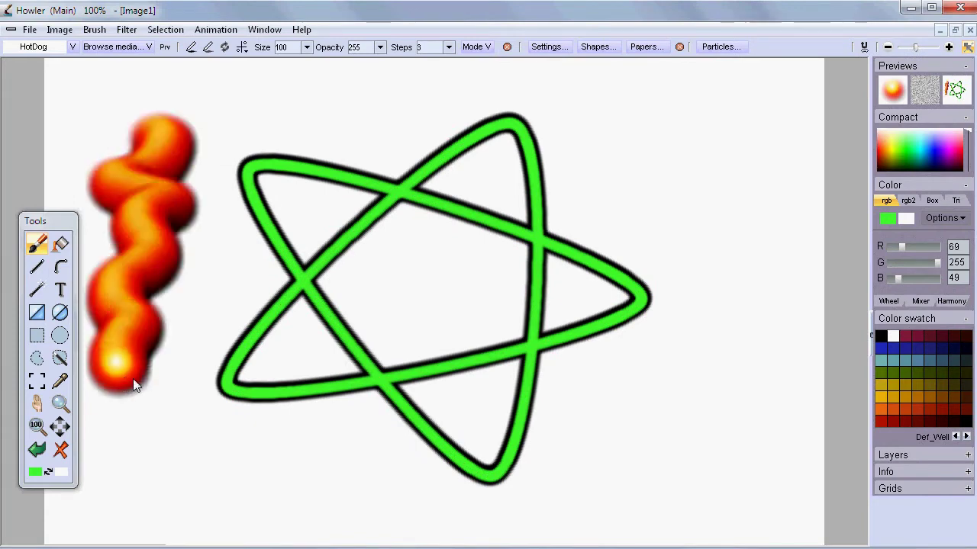
key(ctrl+z)
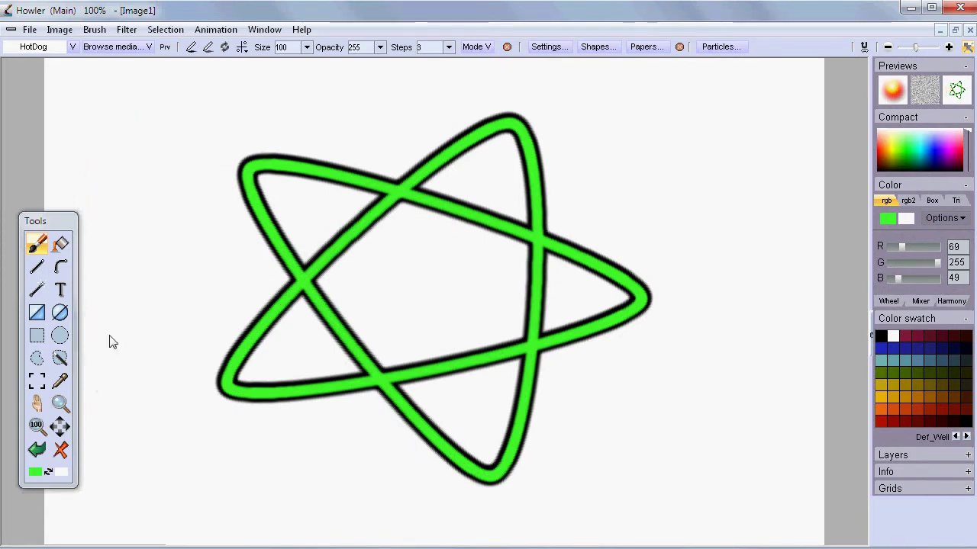
click(60, 268)
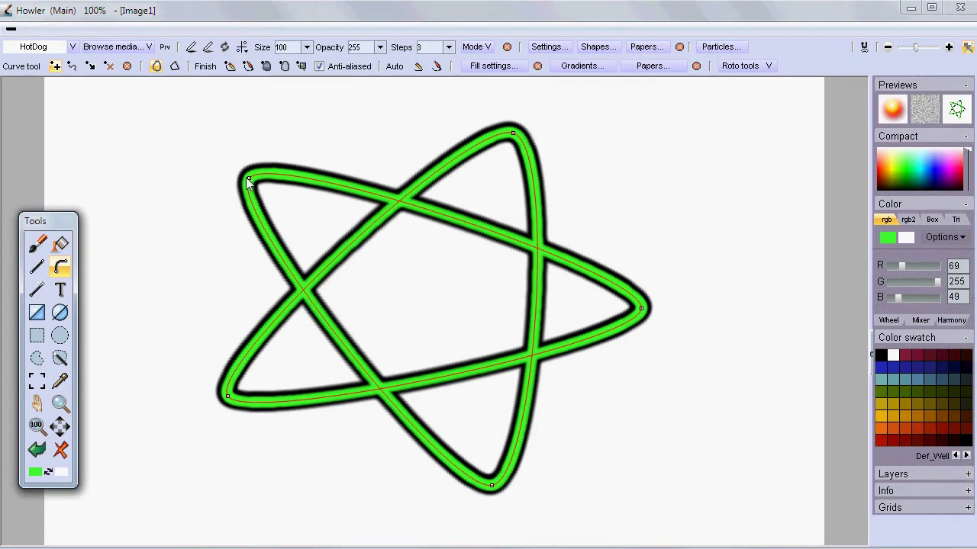
mouse_move(248, 179)
mouse_down()
mouse_move(172, 144)
mouse_move(251, 179)
mouse_up()
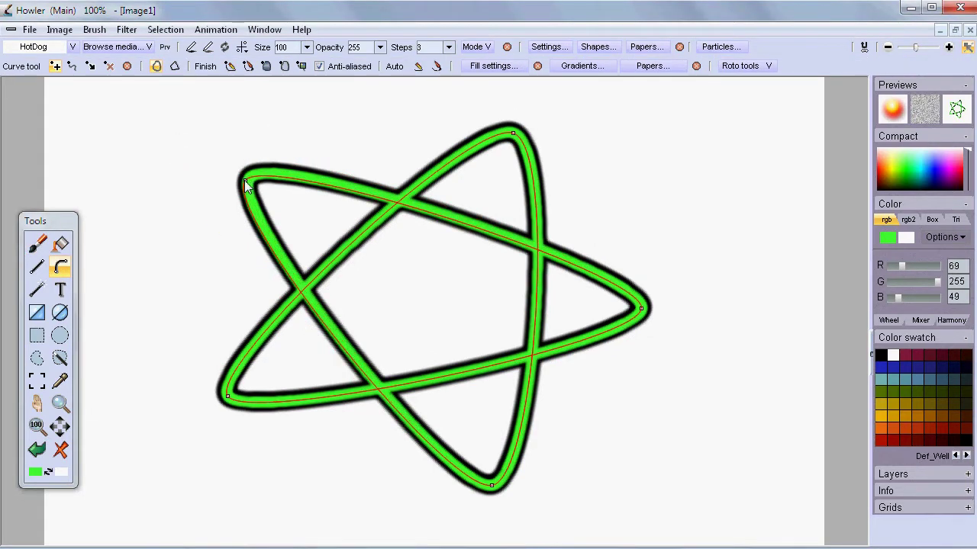
Clear the green stroke and restroke the star curve with the HotDog brush.
click(62, 449)
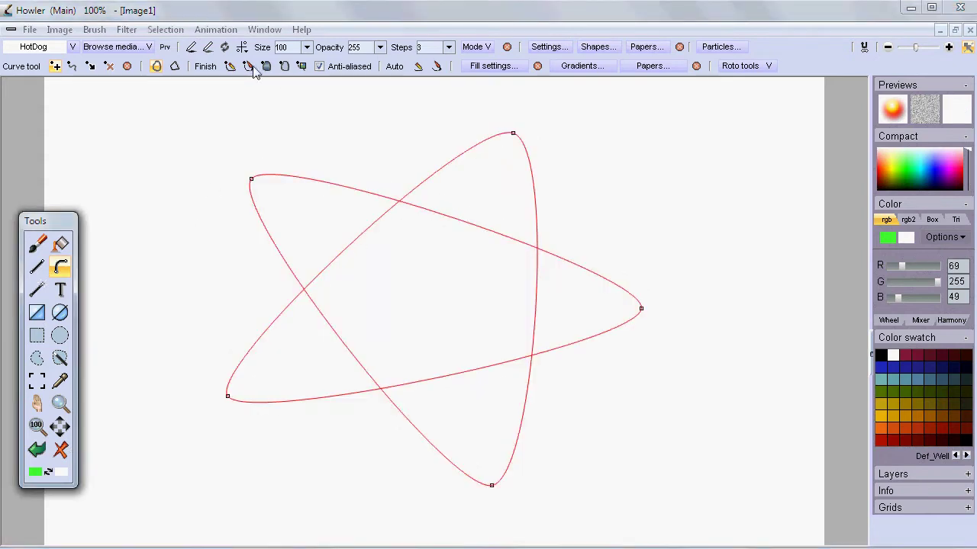
click(228, 65)
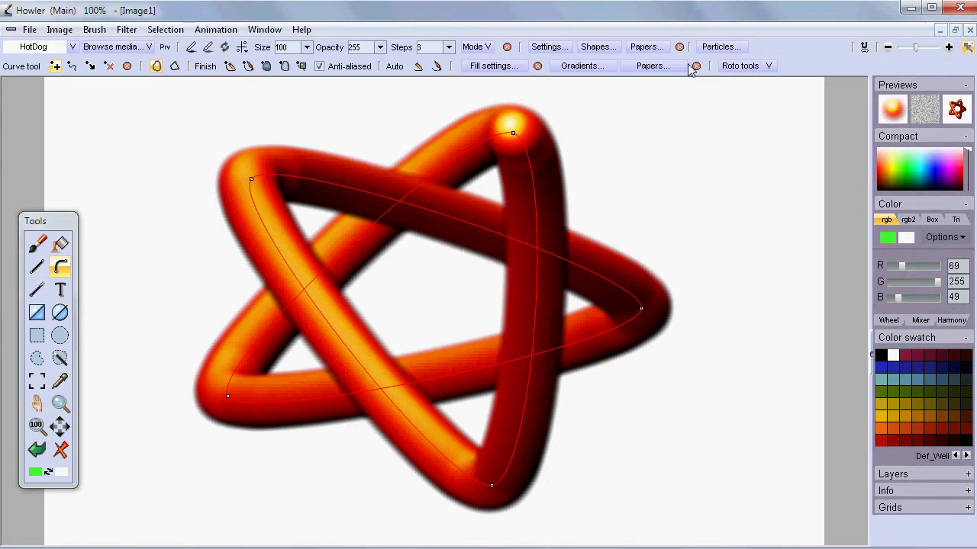
In Brush settings, allow custom brush transforms and enable Tablet Size pressure control.
click(549, 48)
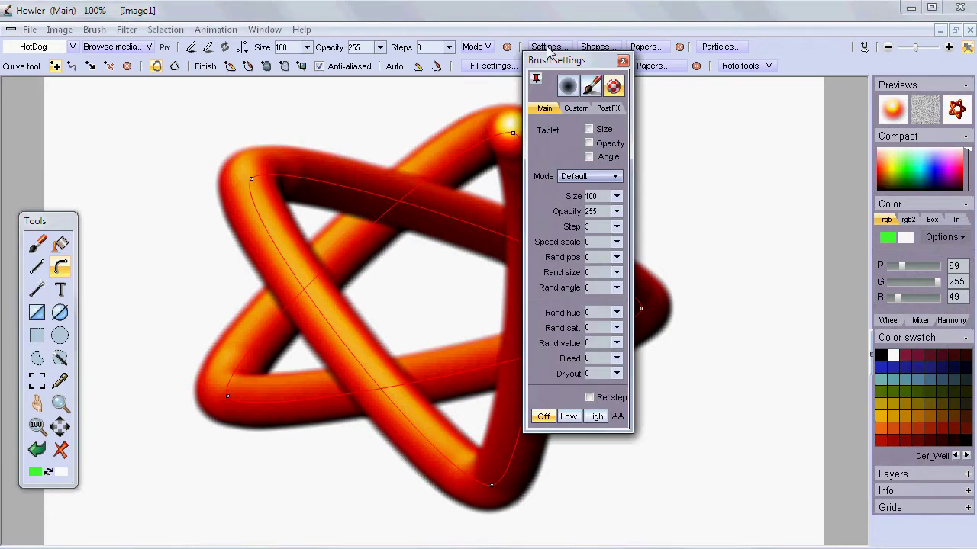
drag(559, 64, 679, 123)
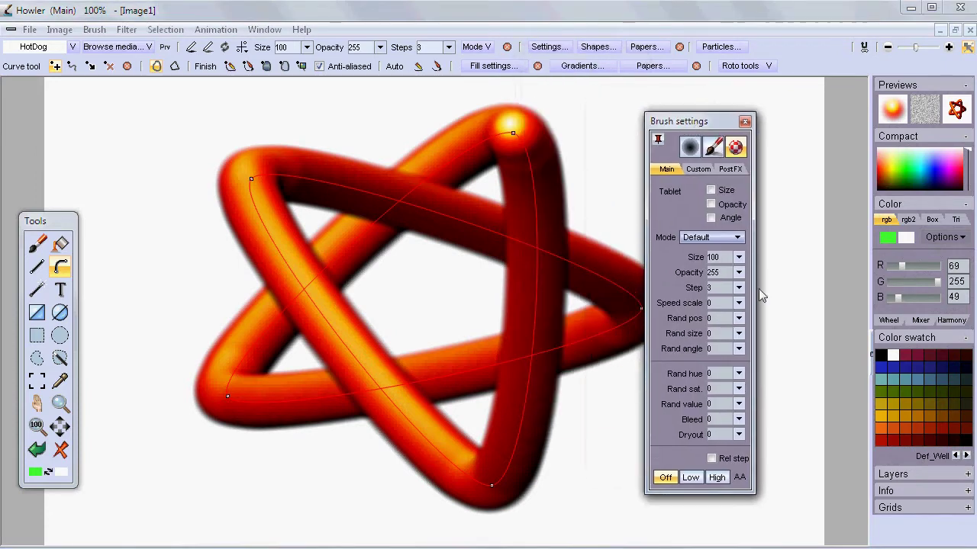
click(701, 170)
click(669, 234)
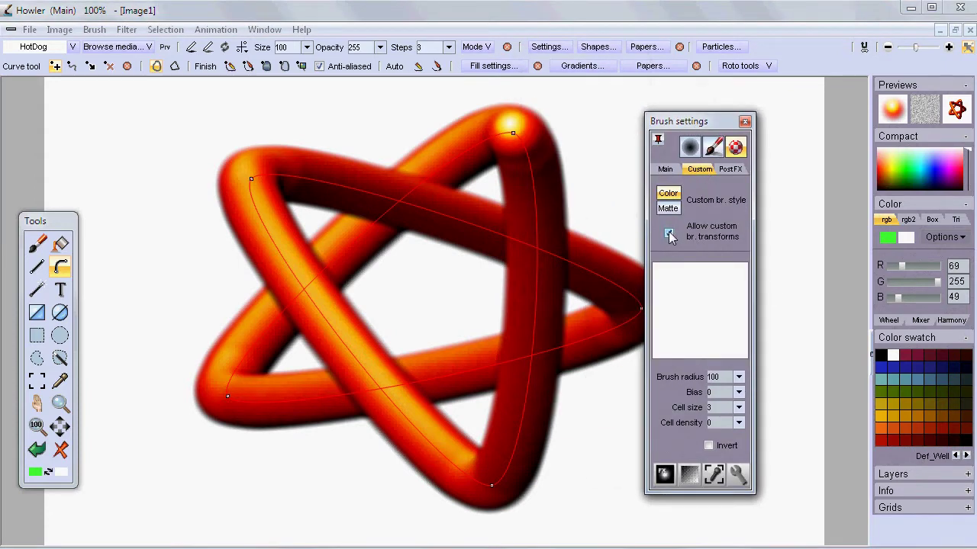
click(666, 169)
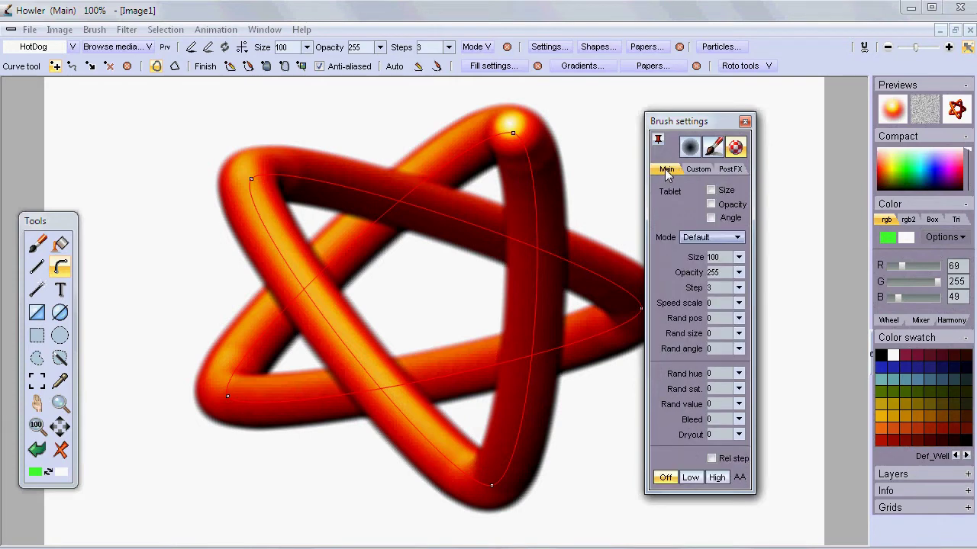
click(710, 190)
Clear the orange stroke and restroke the star with the pressure-sized HotDog brush.
drag(697, 126, 890, 191)
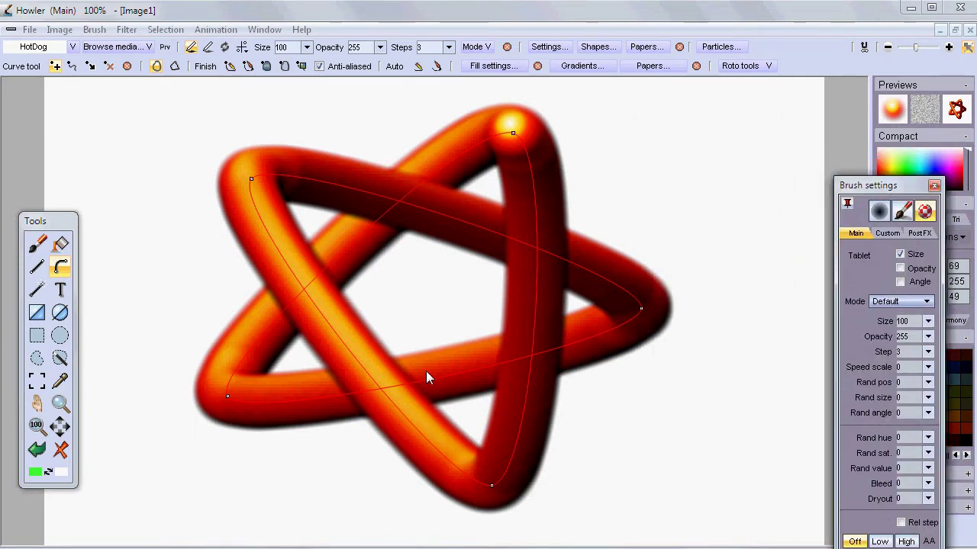
mouse_move(902, 191)
mouse_down()
mouse_move(807, 155)
mouse_move(778, 128)
mouse_up()
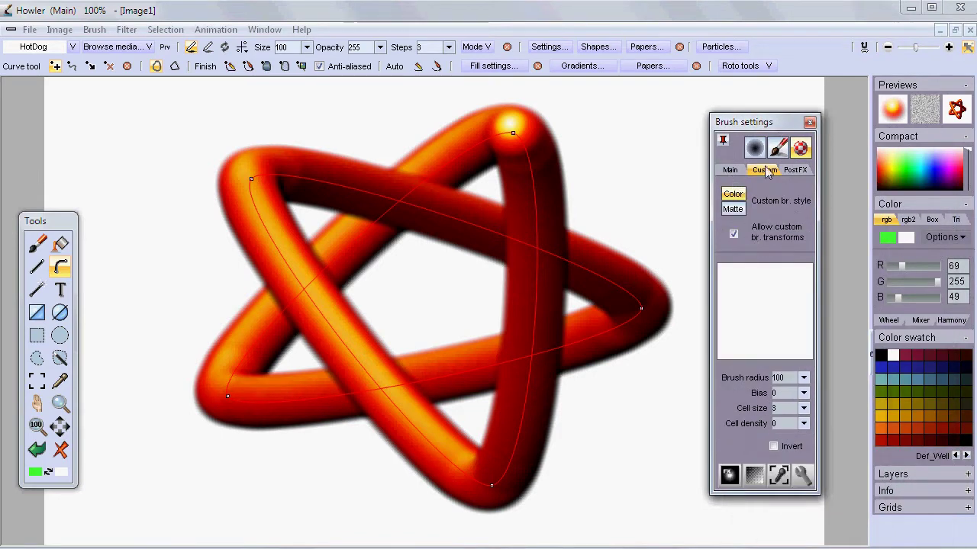
click(731, 170)
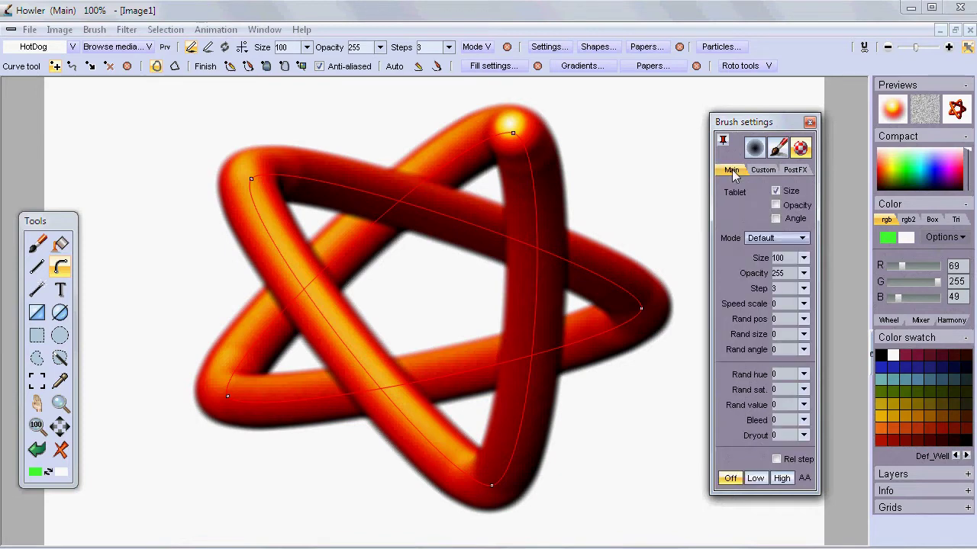
mouse_move(754, 130)
mouse_down()
mouse_move(872, 169)
mouse_move(770, 135)
mouse_move(782, 131)
mouse_up()
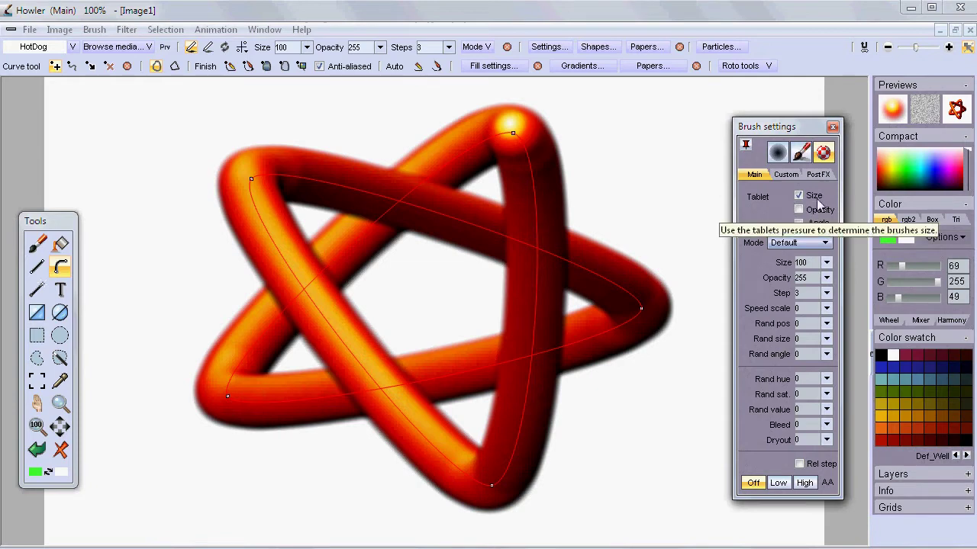
click(64, 450)
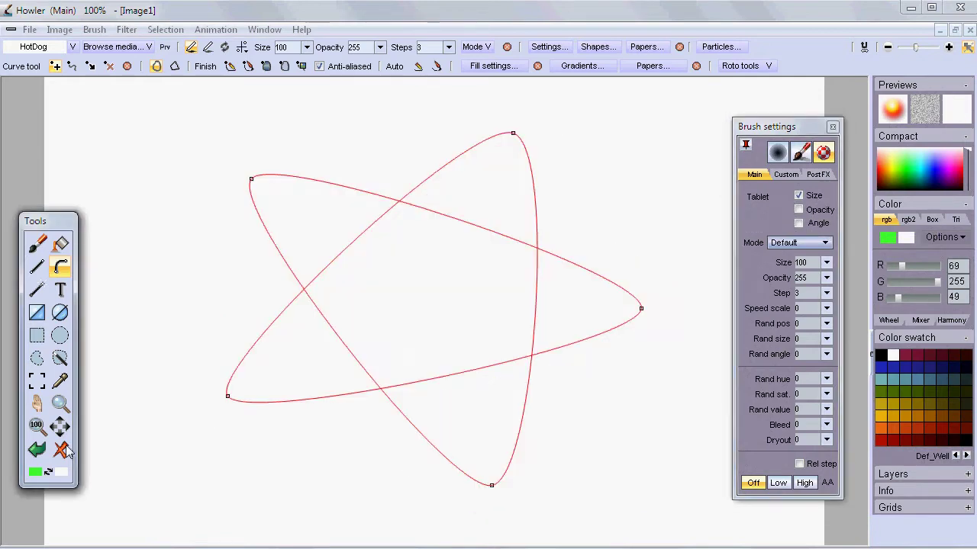
click(250, 67)
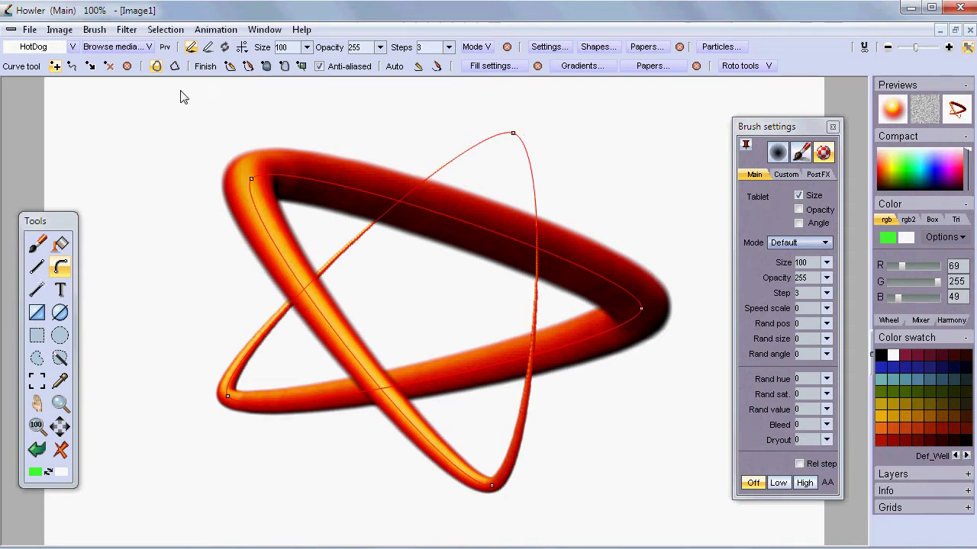
Fill the star green, refill it with the Paper texture, then wipe the canvas clean.
click(269, 67)
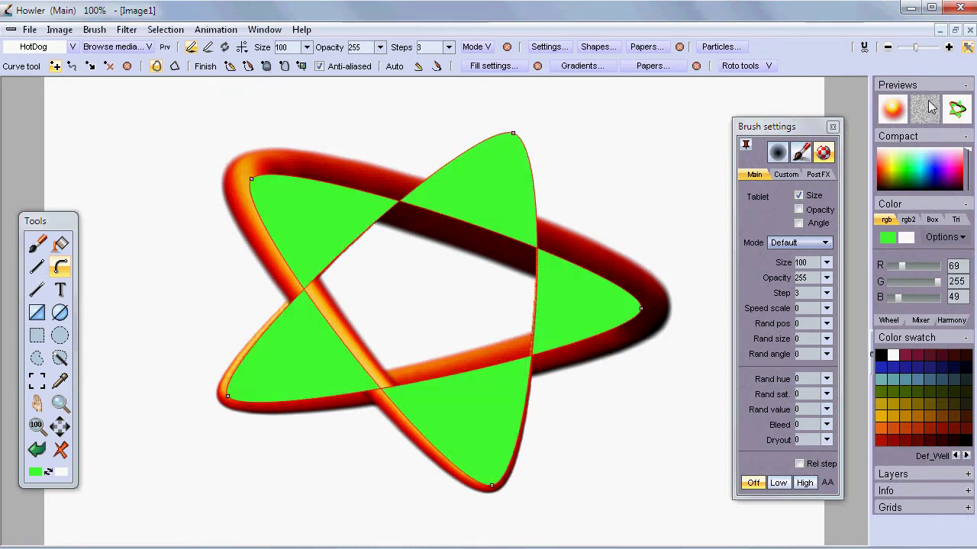
click(940, 122)
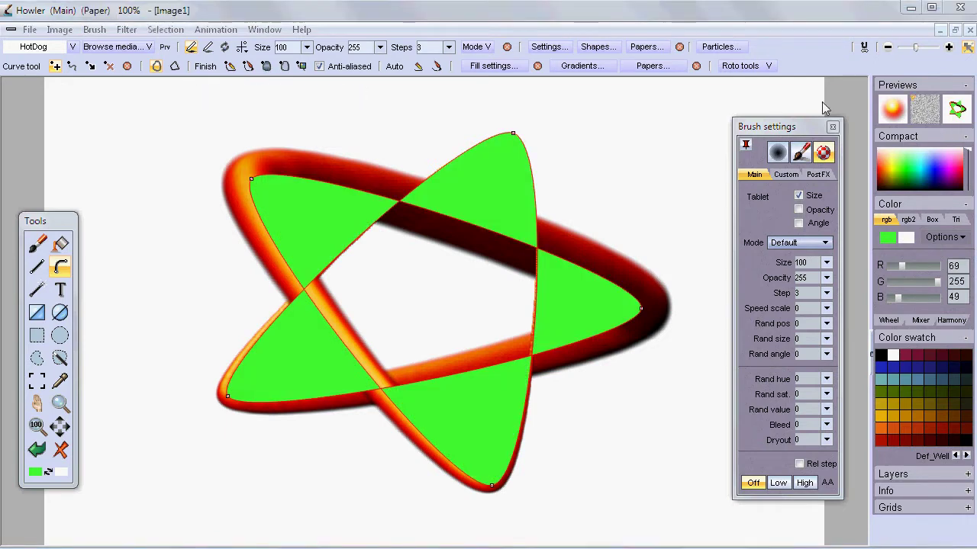
click(268, 67)
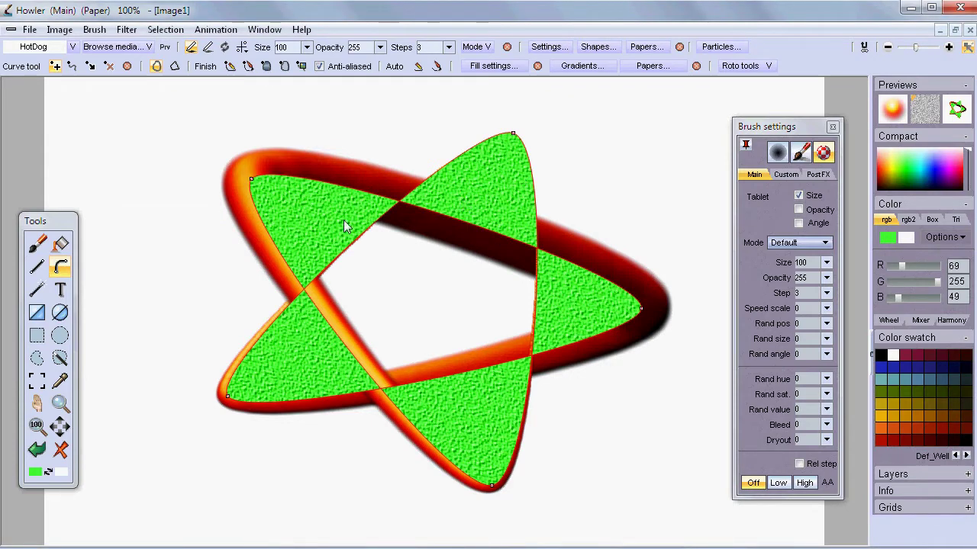
click(286, 66)
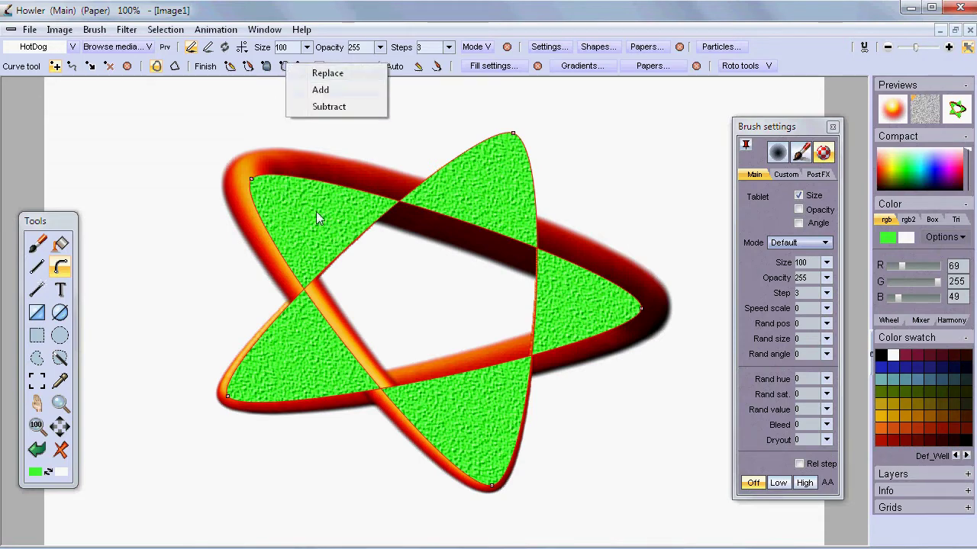
click(370, 9)
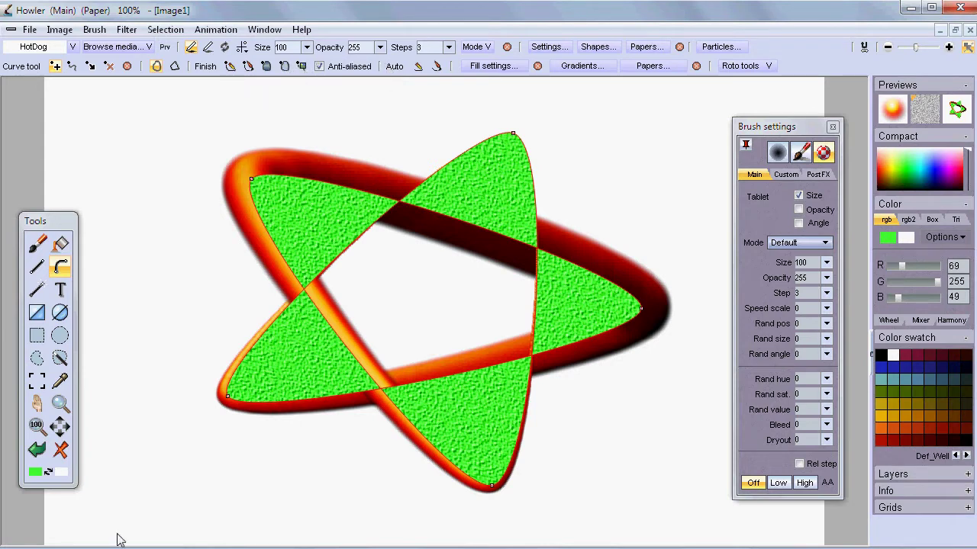
click(62, 450)
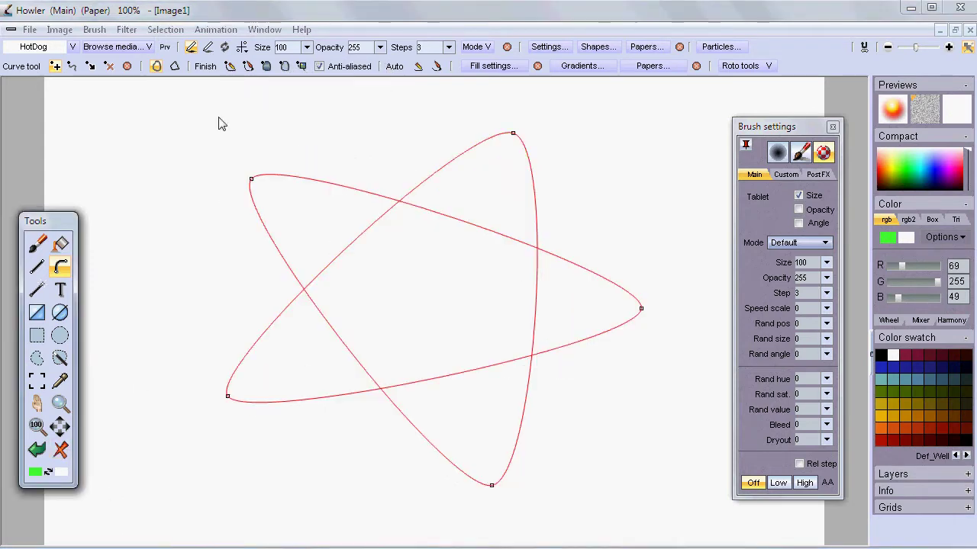
Convert the star curve to a selection using the Replace combine mode.
click(284, 67)
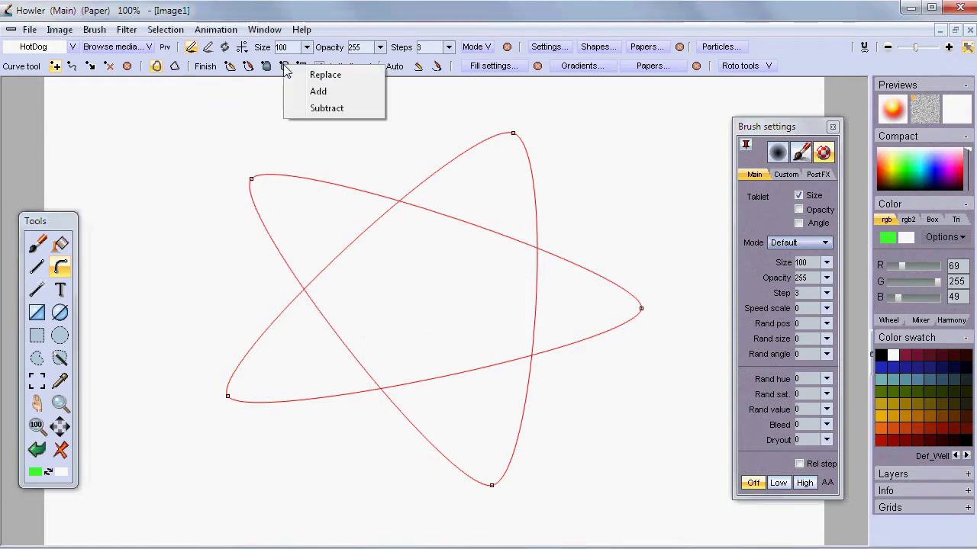
click(338, 76)
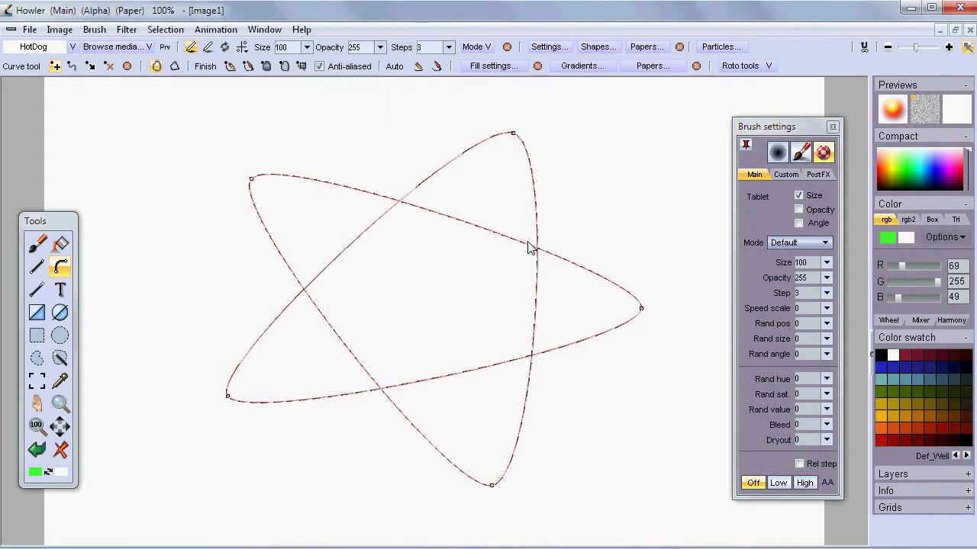
click(288, 68)
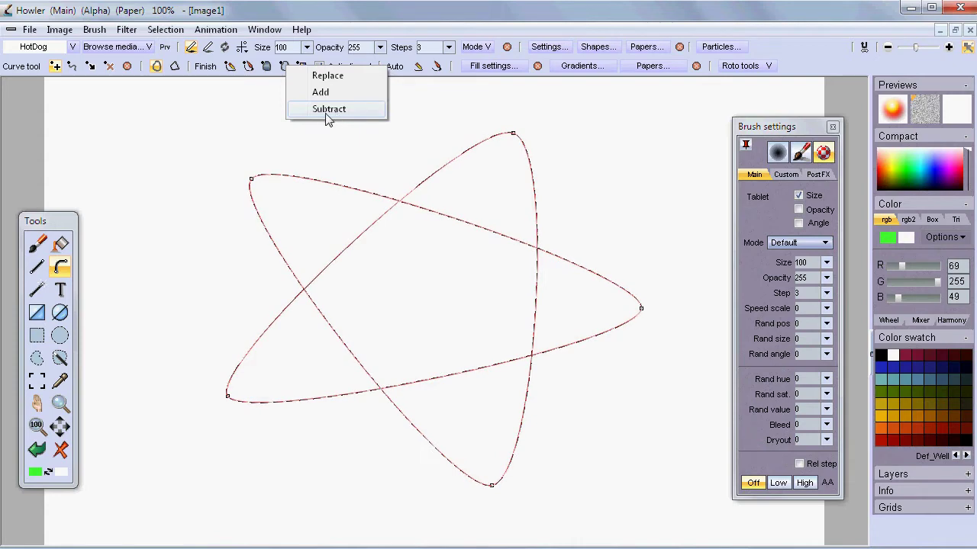
click(320, 75)
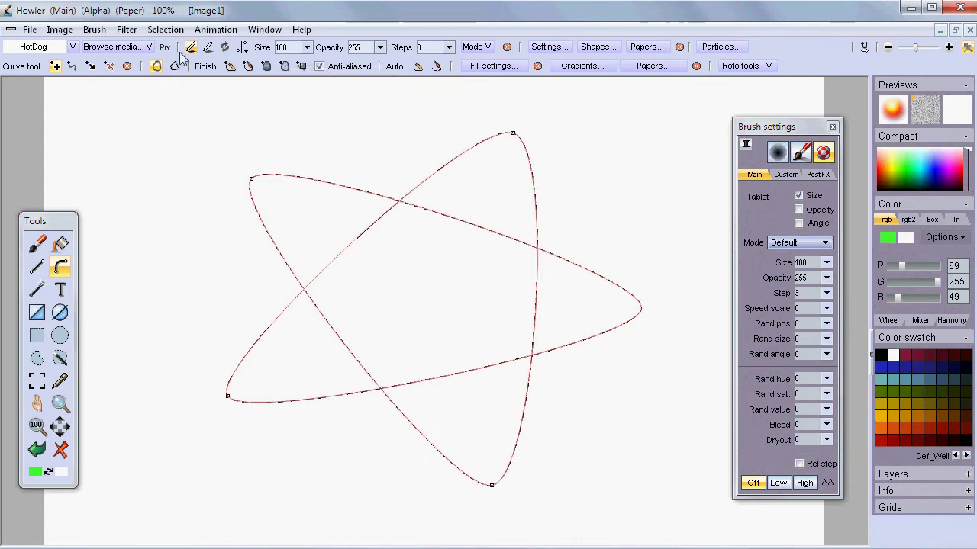
Store the star selection in the alpha buffer, then close the alpha buffer window.
click(166, 30)
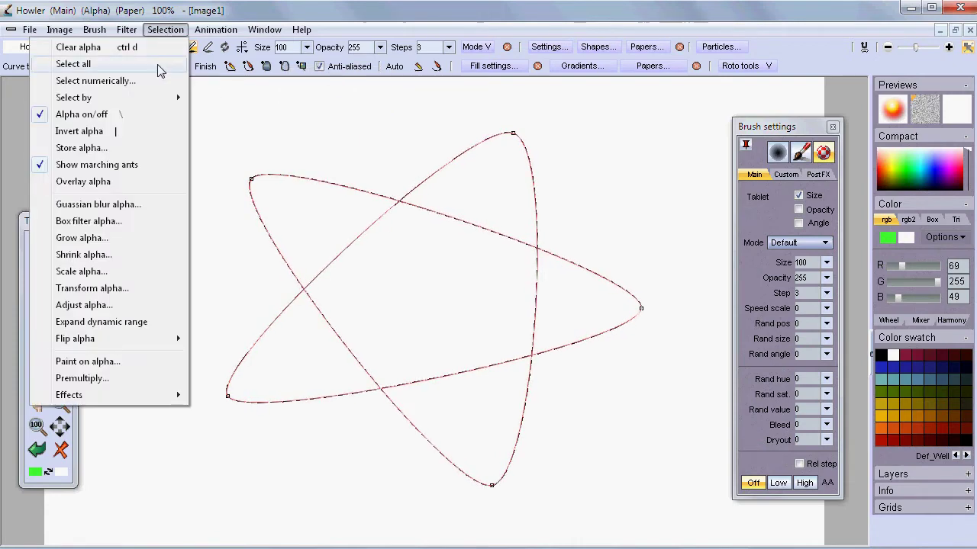
click(86, 148)
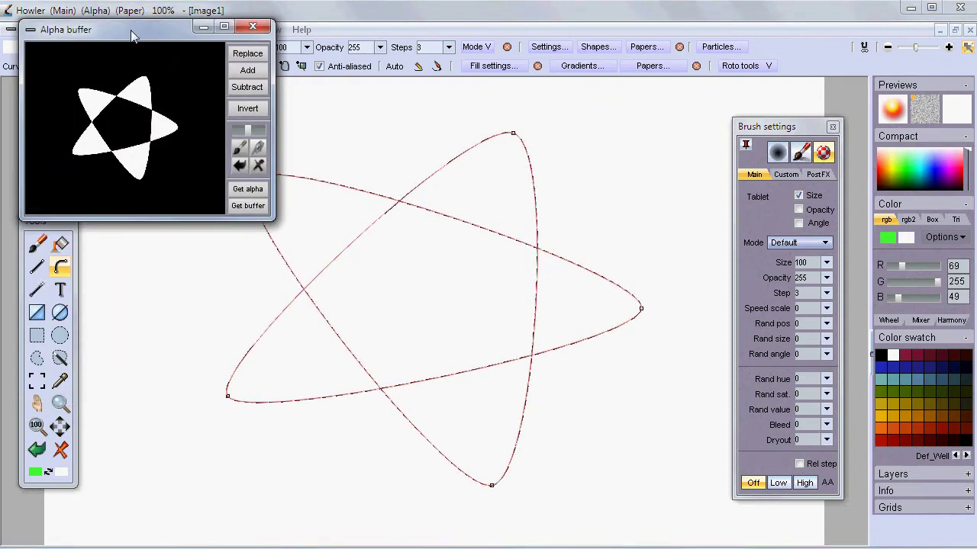
drag(130, 31, 141, 189)
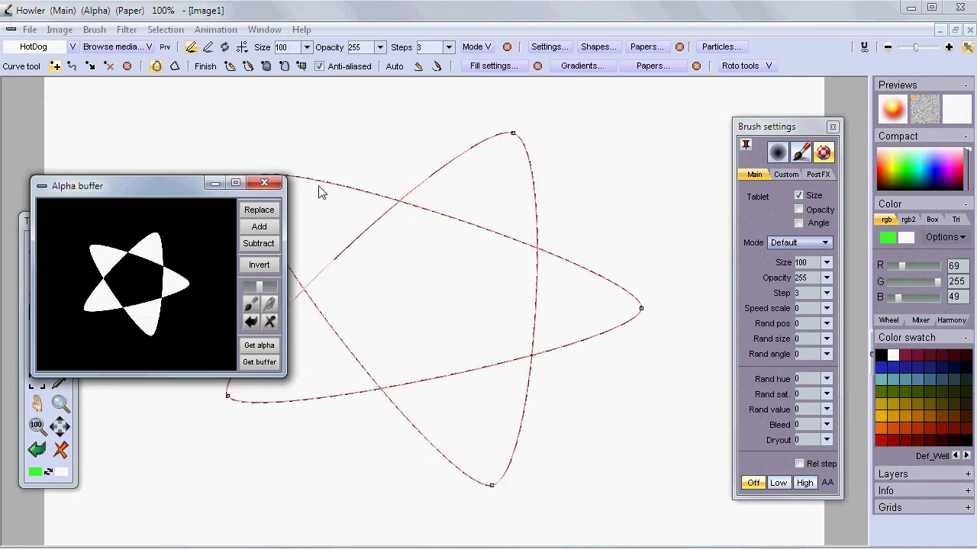
click(261, 186)
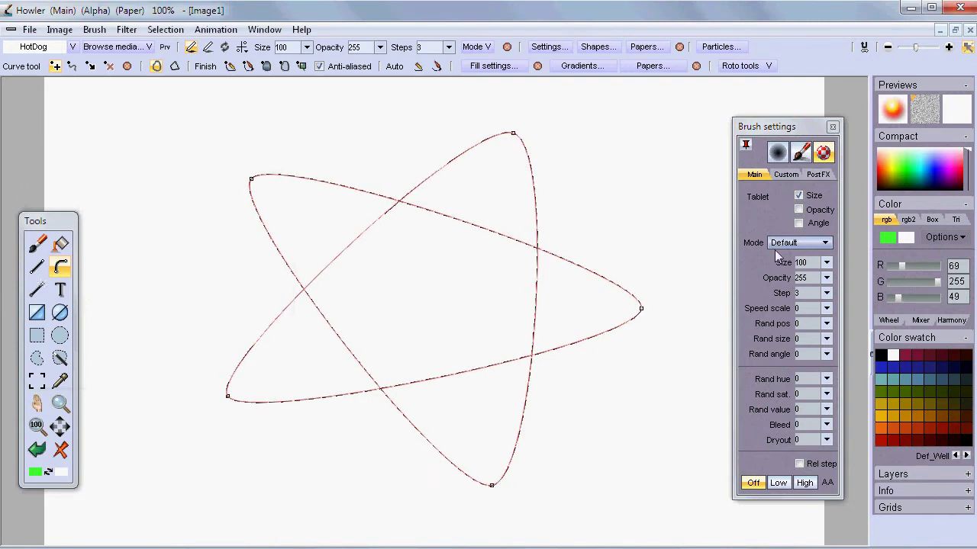
drag(808, 128, 806, 141)
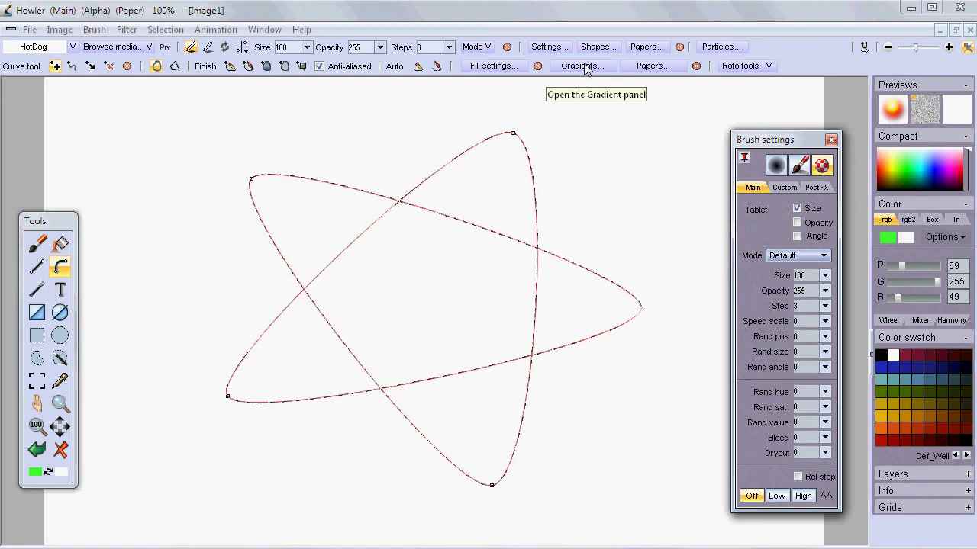
Fill the star with bright green using the coarse stone paper texture, then close the Paper panel.
click(266, 67)
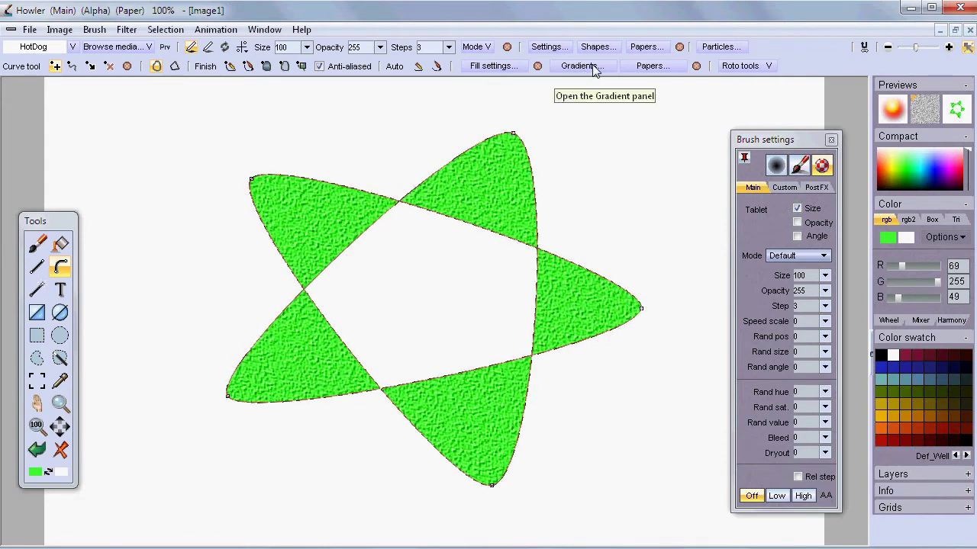
click(650, 66)
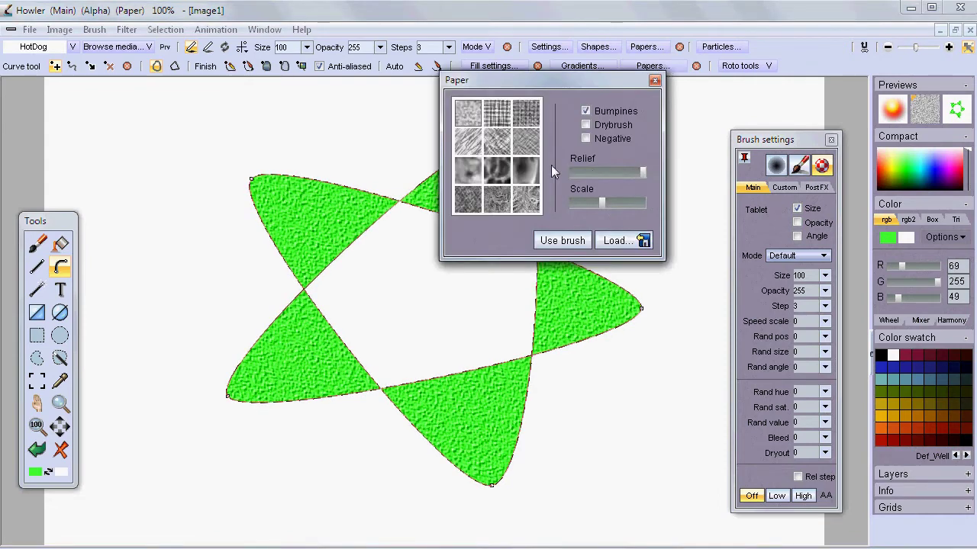
click(468, 142)
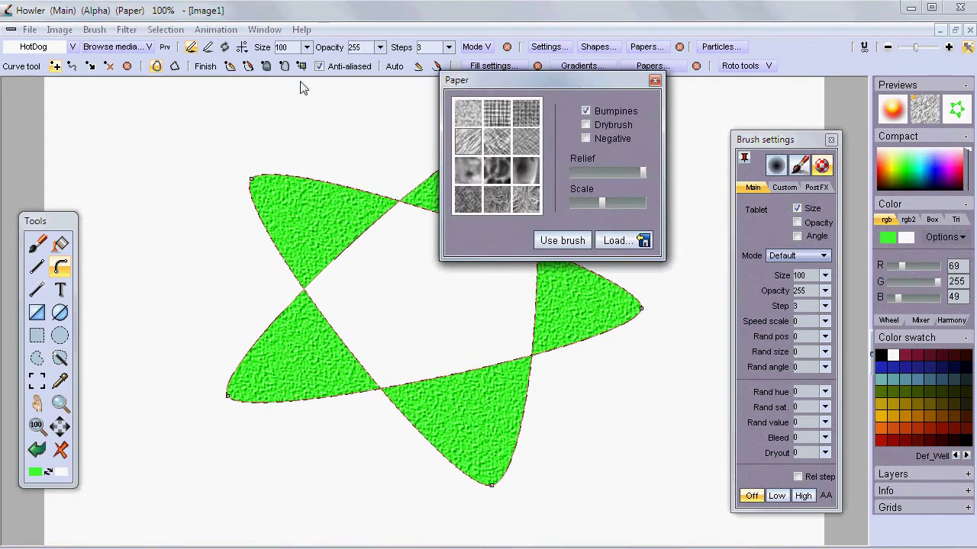
drag(611, 200, 628, 203)
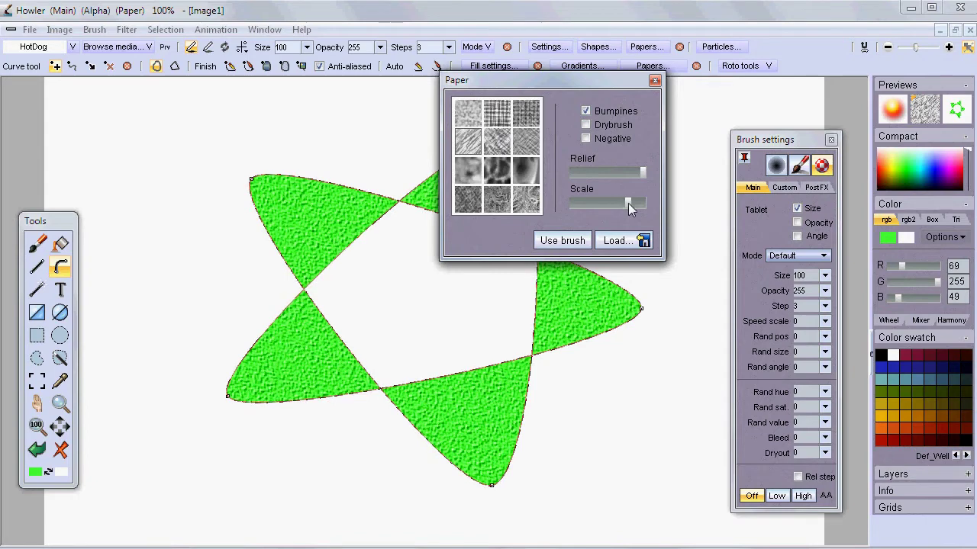
click(464, 166)
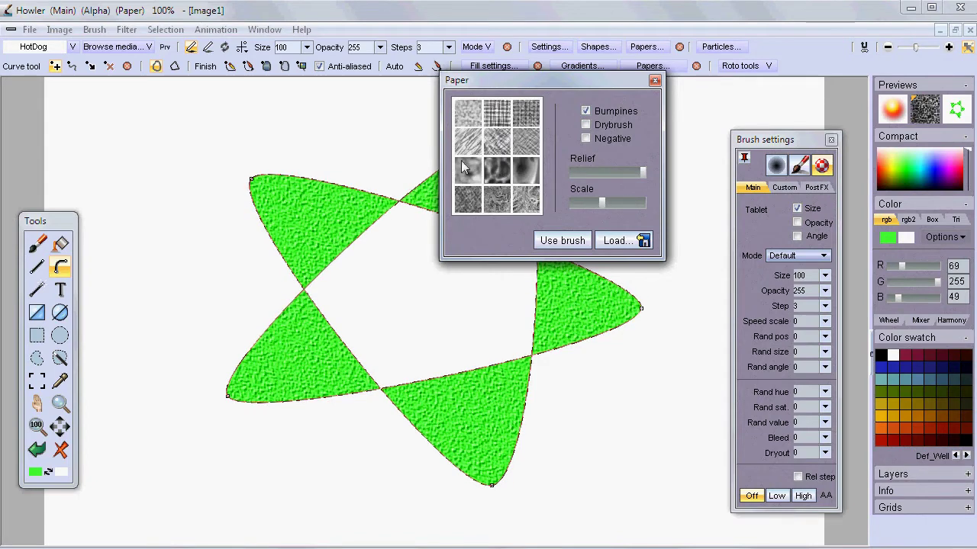
click(267, 66)
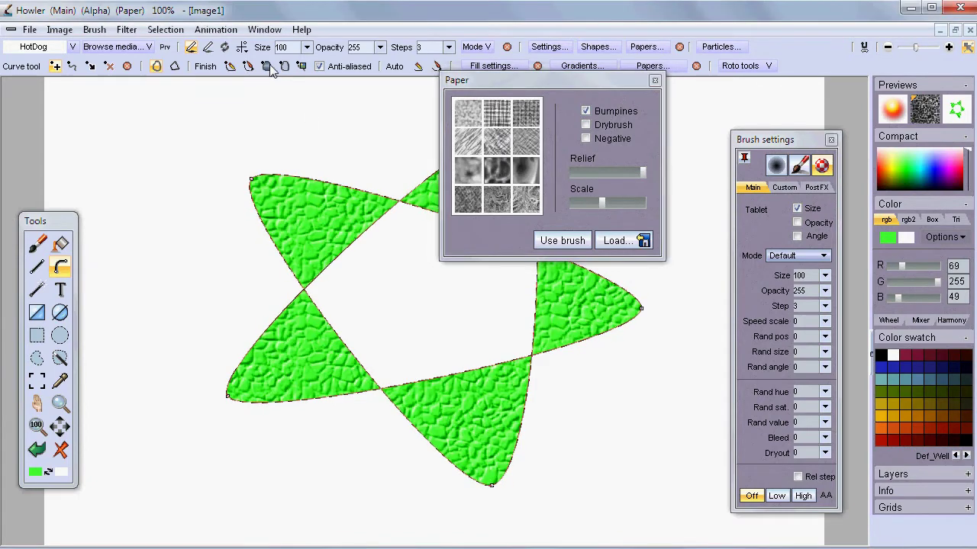
drag(628, 113, 611, 254)
click(645, 253)
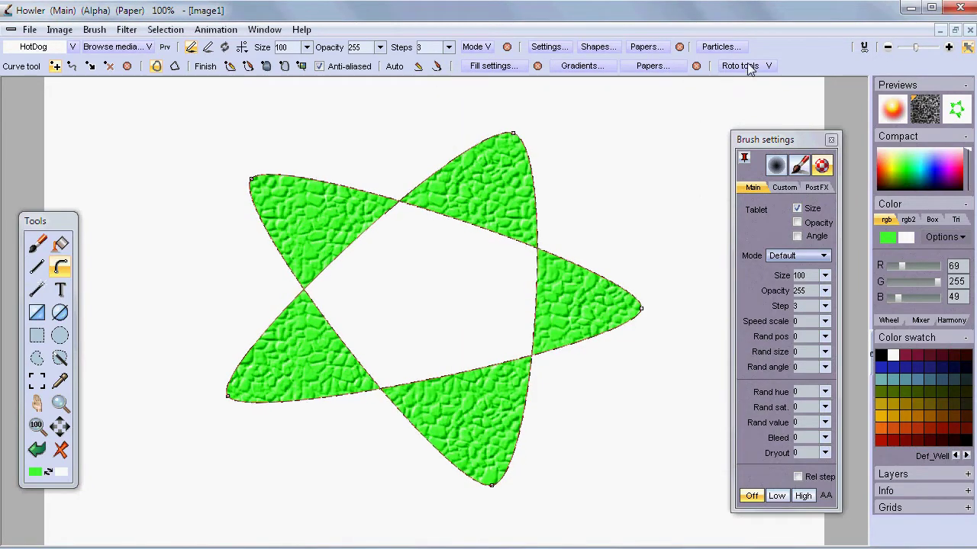
Open and close the Roto tools options, moving the Brush settings panel aside and back.
drag(778, 140, 821, 183)
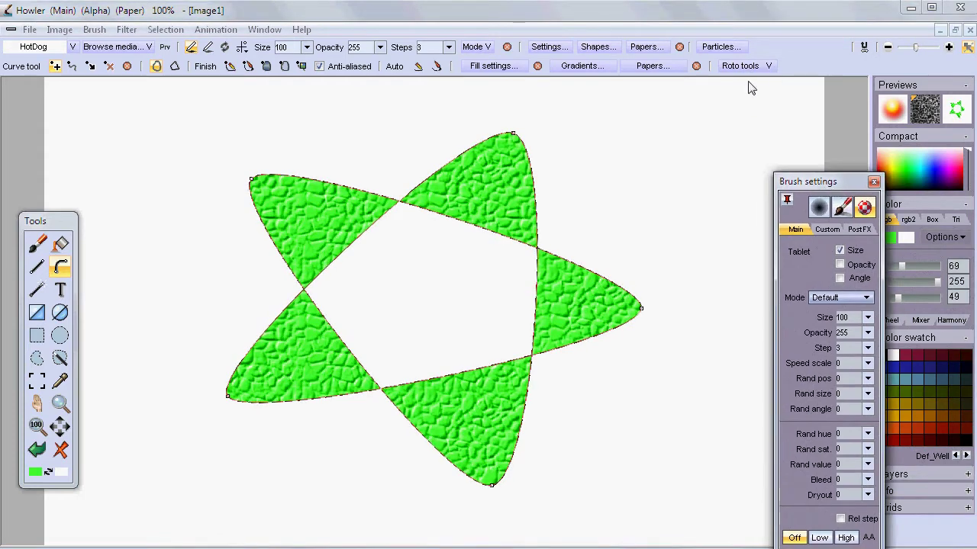
click(763, 67)
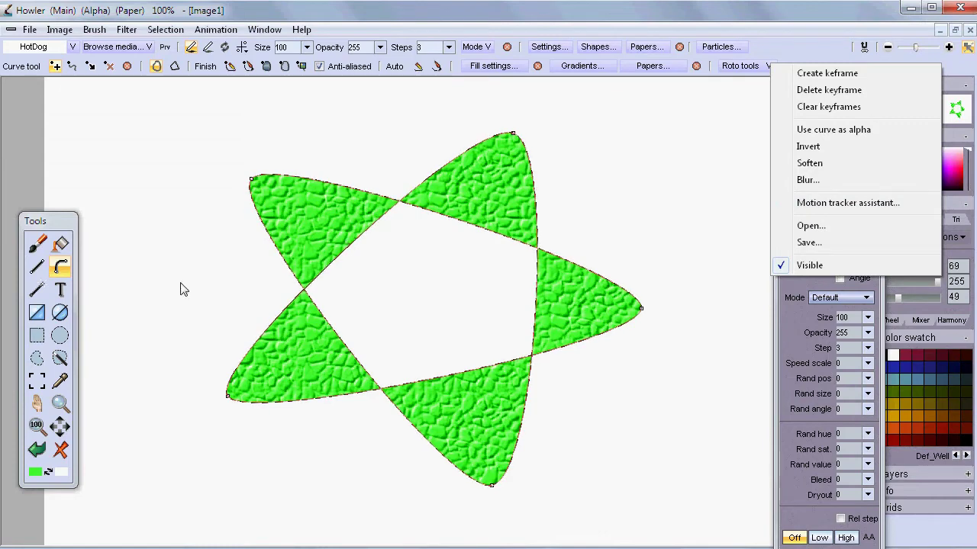
click(518, 283)
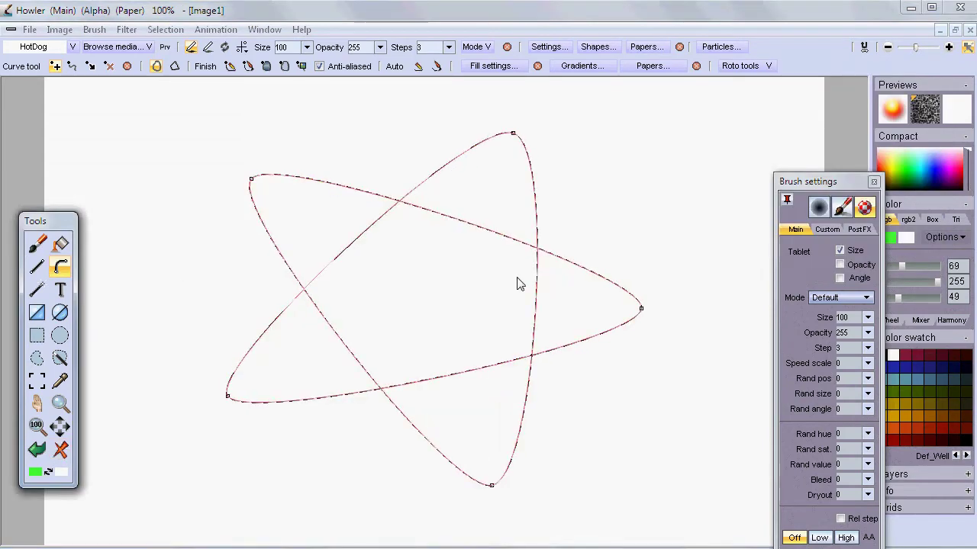
drag(839, 177, 798, 149)
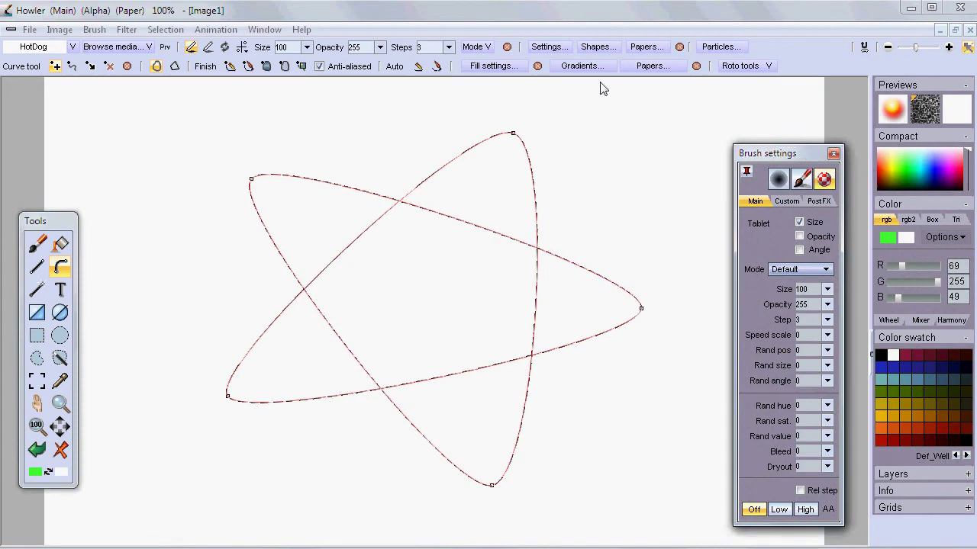
Create a 30-frame, 24 fps animation copying the current frame, and pull frame 0's top star point lower.
click(215, 30)
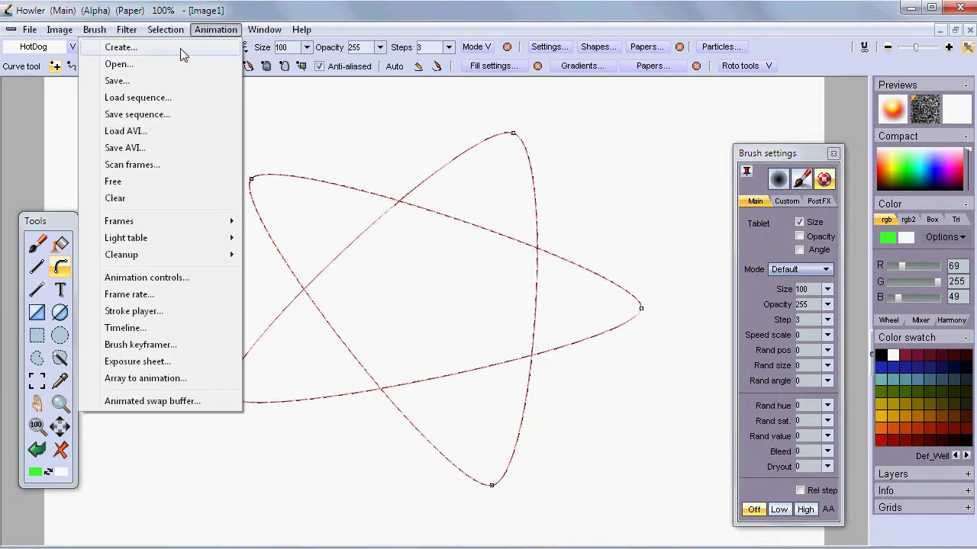
click(183, 51)
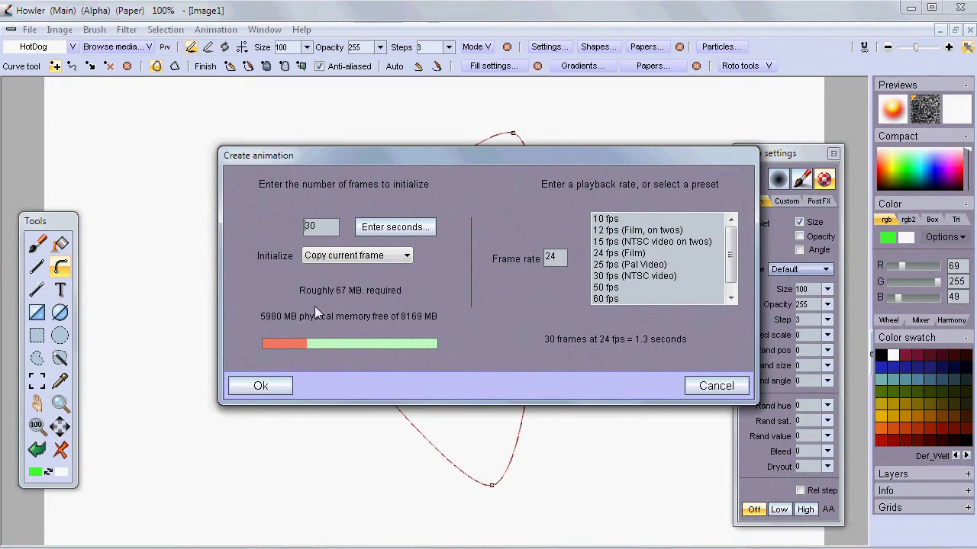
click(261, 386)
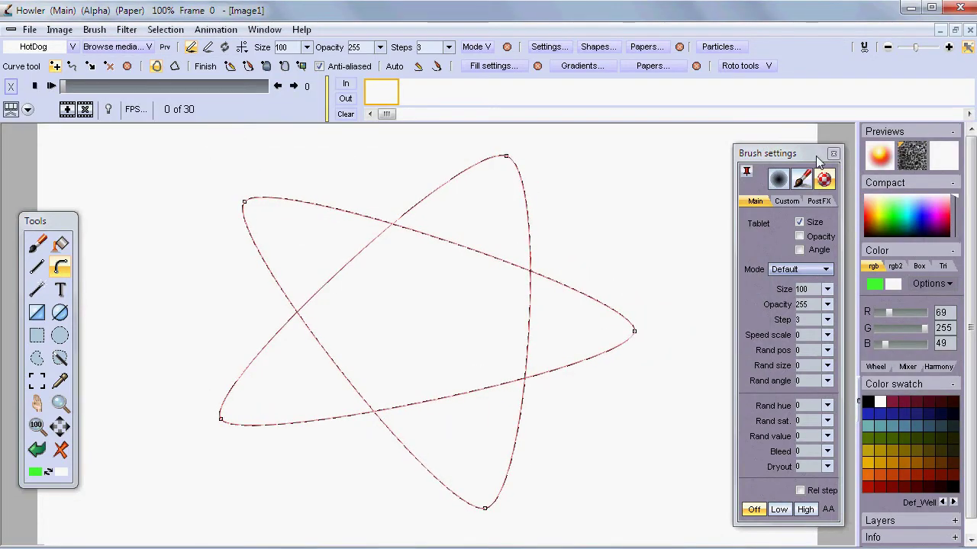
mouse_move(786, 153)
mouse_down()
mouse_move(755, 153)
mouse_move(772, 155)
mouse_up()
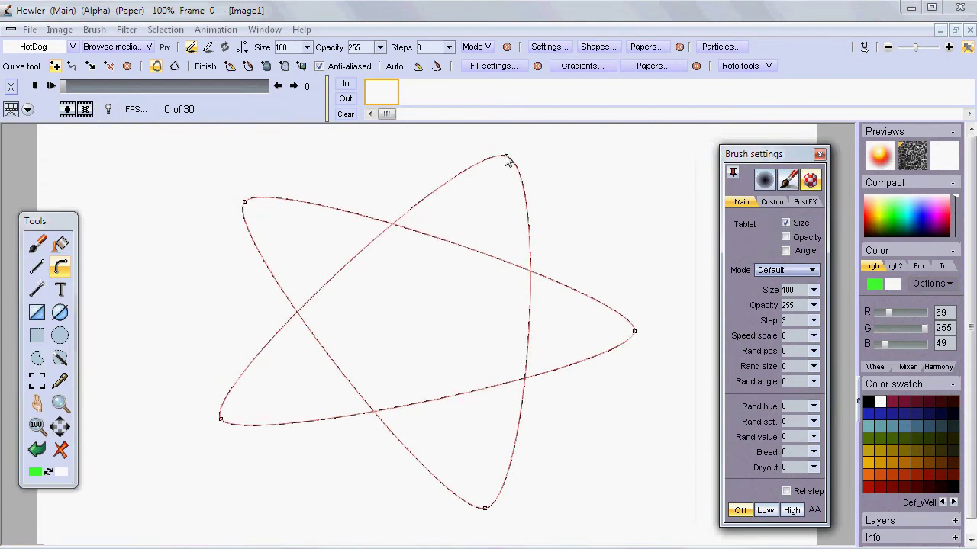
drag(507, 158, 502, 191)
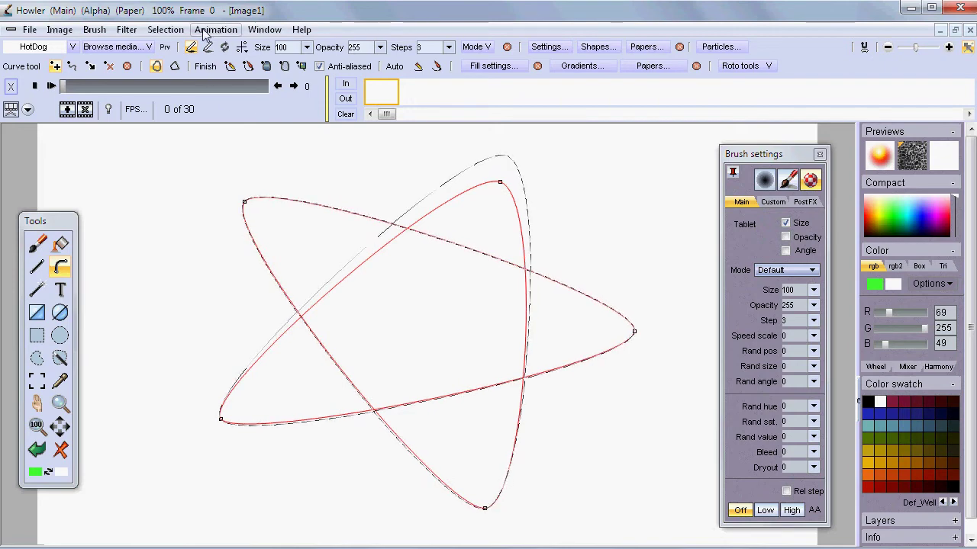
click(165, 29)
Clear the alpha, close Brush settings, and restore the star's top, right and upper-left points.
click(68, 46)
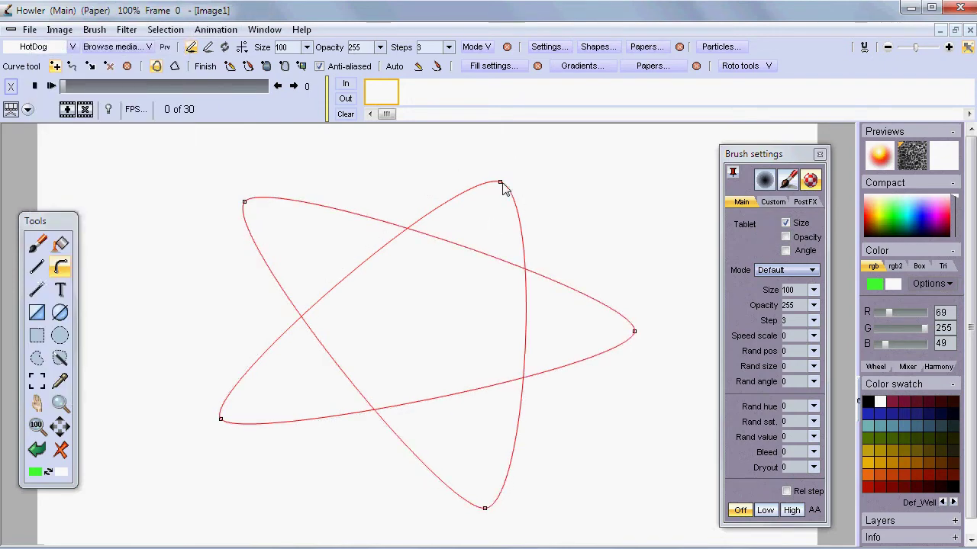
drag(500, 183, 493, 160)
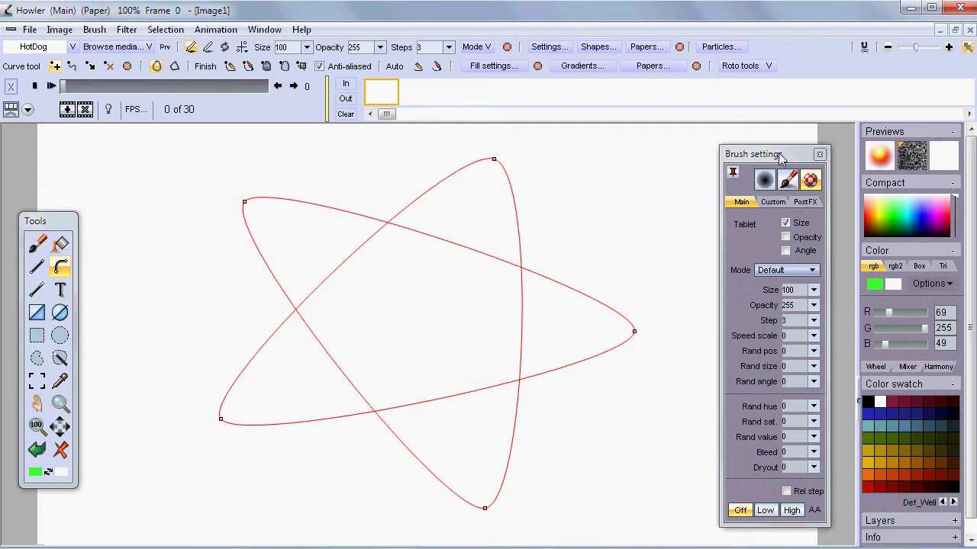
click(819, 154)
mouse_move(638, 337)
mouse_down()
mouse_move(619, 322)
mouse_move(639, 319)
mouse_up()
drag(247, 203, 234, 197)
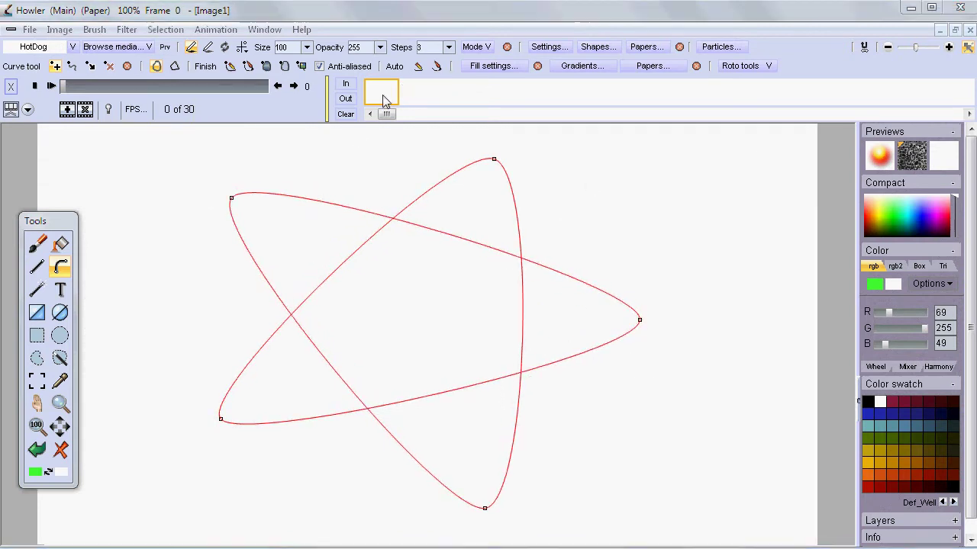
drag(383, 97, 348, 98)
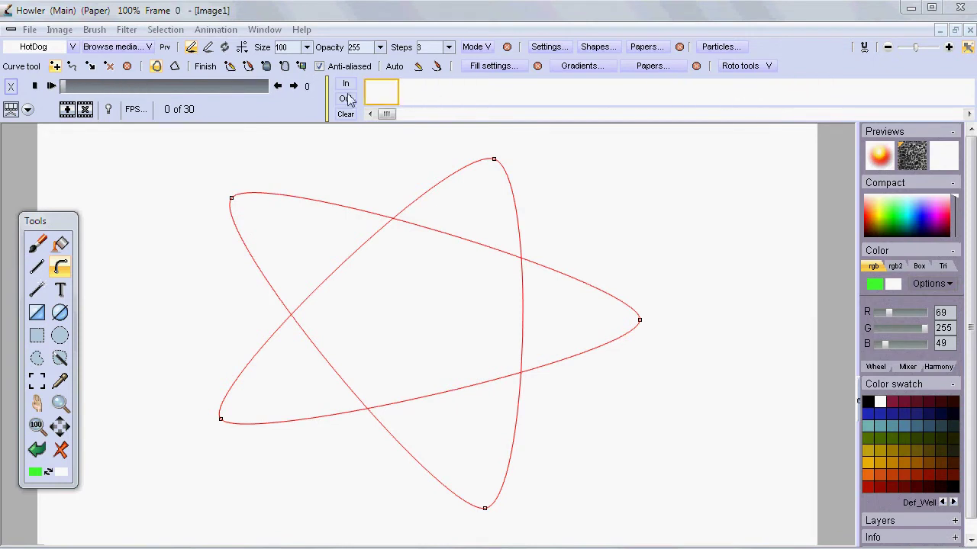
On frame 9, reshape the star, deleting an extra right-side point and pushing the right tip outward.
drag(201, 87, 271, 89)
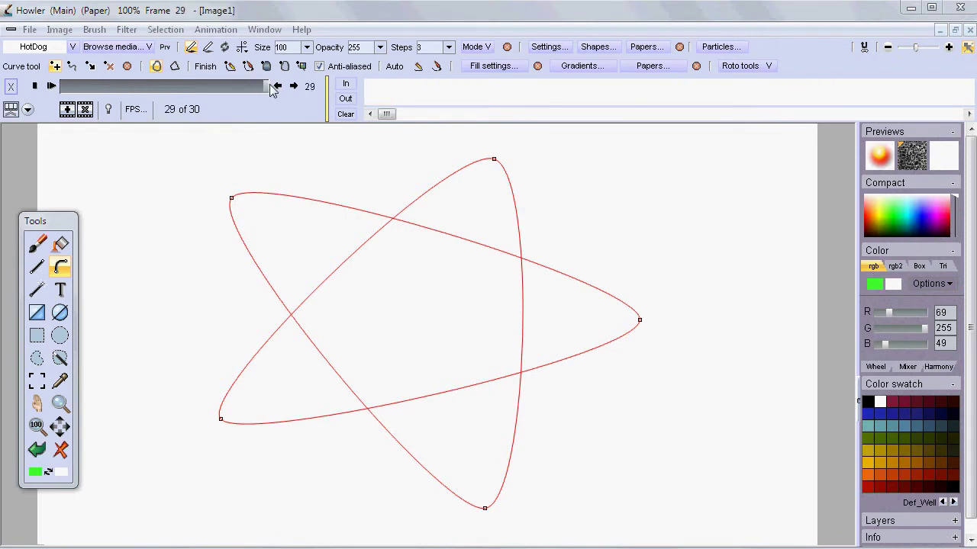
drag(264, 88, 136, 91)
drag(220, 418, 241, 443)
drag(641, 338, 635, 375)
drag(641, 322, 606, 273)
drag(625, 374, 603, 357)
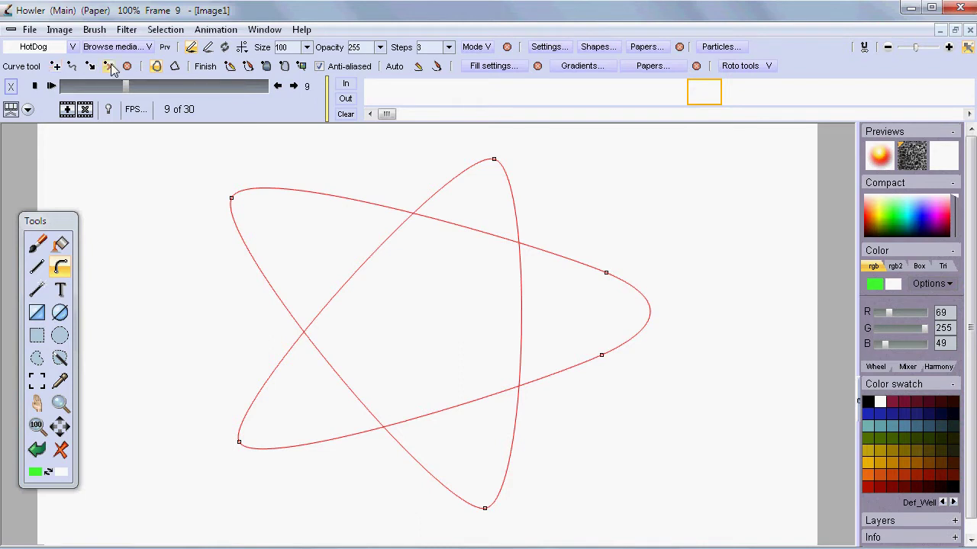
right_click(607, 274)
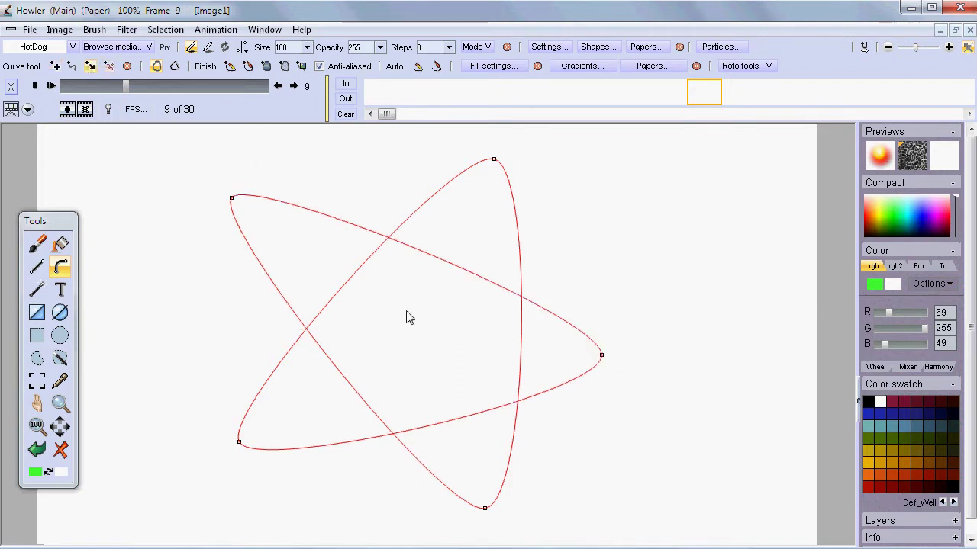
drag(602, 355, 657, 312)
drag(494, 160, 466, 140)
click(352, 90)
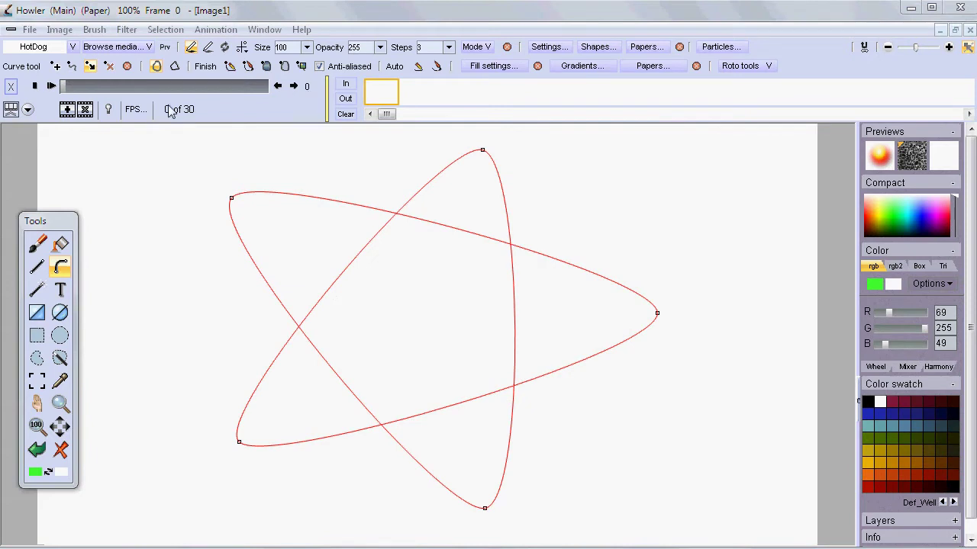
Back on frame 0, create a Roto keyframe and tweak the star's right and upper-left vertices.
drag(93, 85, 61, 97)
click(768, 66)
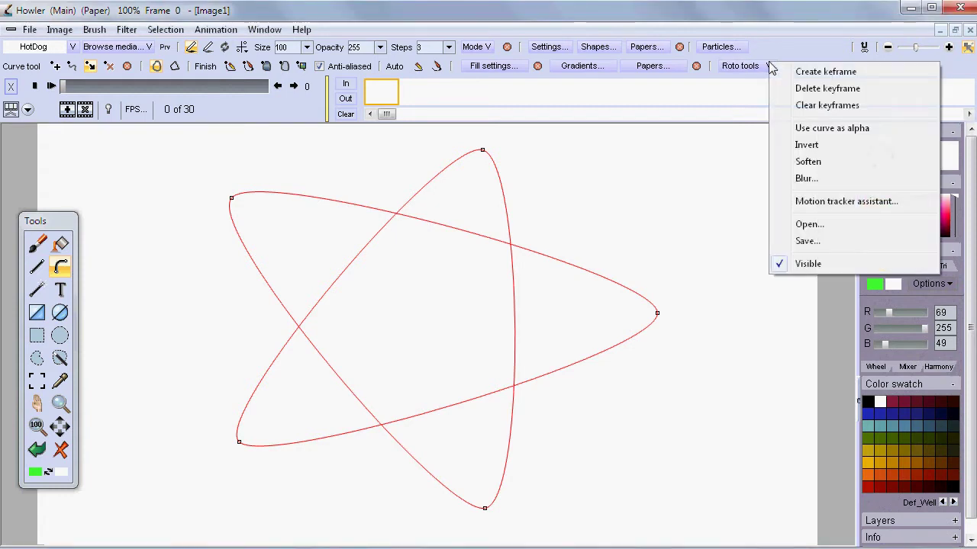
click(843, 72)
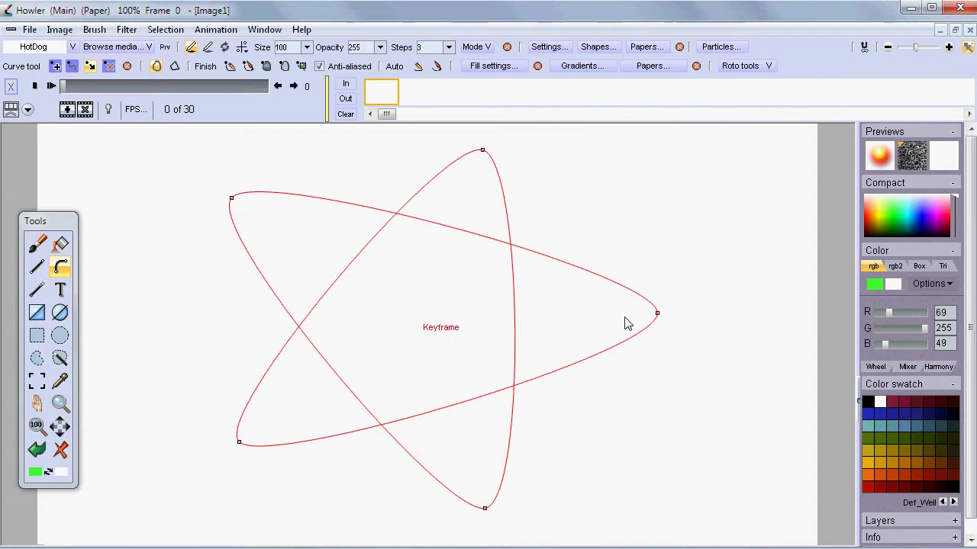
mouse_move(661, 316)
mouse_down()
mouse_move(675, 256)
mouse_move(453, 330)
mouse_move(200, 386)
mouse_move(646, 321)
mouse_move(665, 276)
mouse_move(669, 307)
mouse_up()
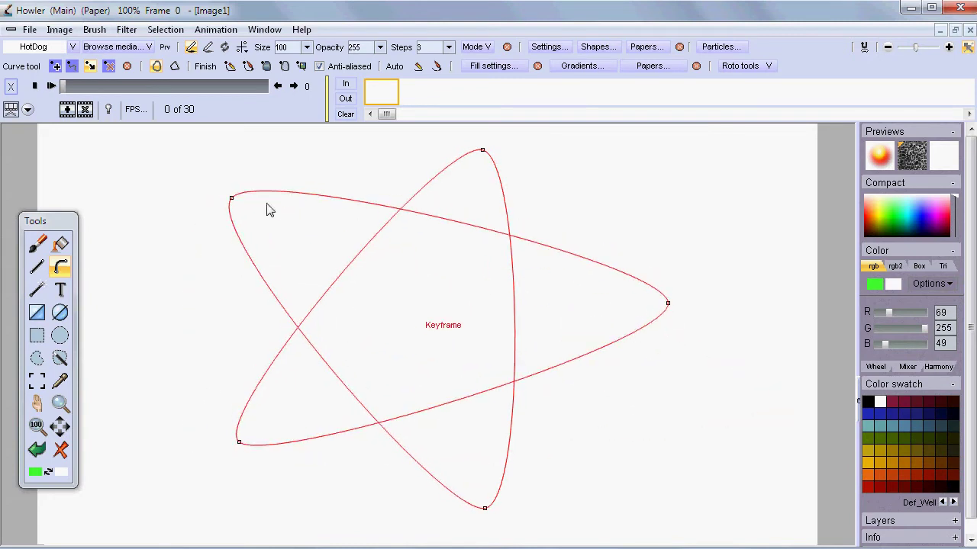
drag(259, 206, 231, 199)
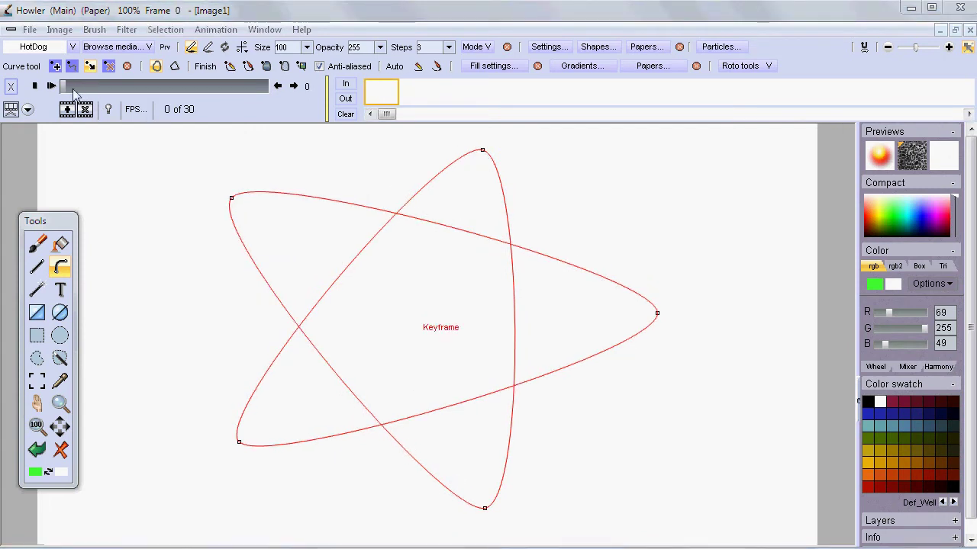
At frame 29, drag the star's control points into a thin near-horizontal line.
drag(68, 87, 282, 90)
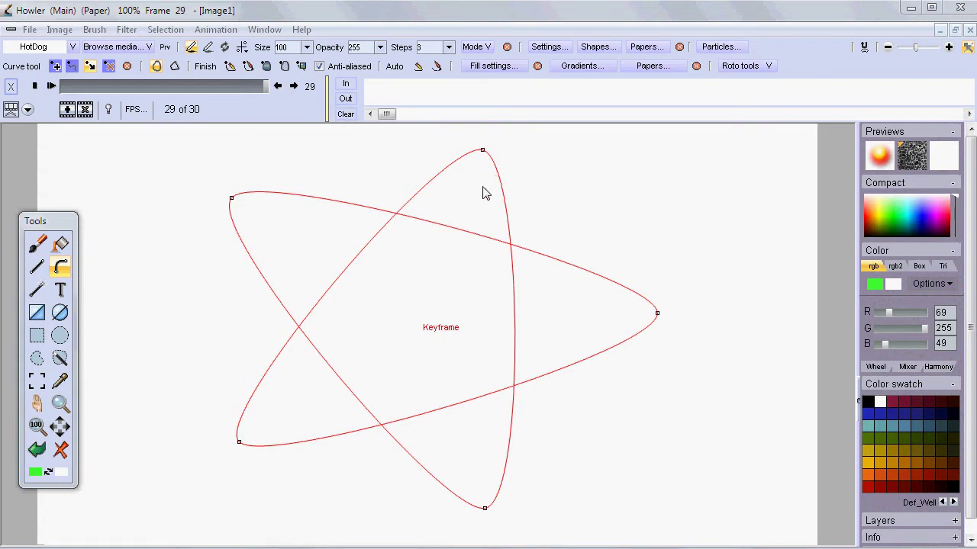
drag(482, 152, 409, 341)
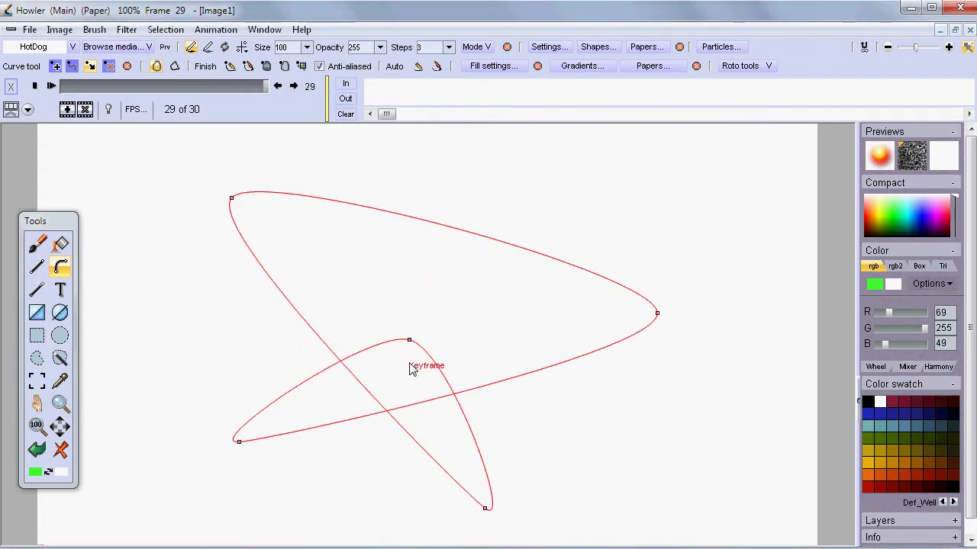
drag(486, 508, 789, 368)
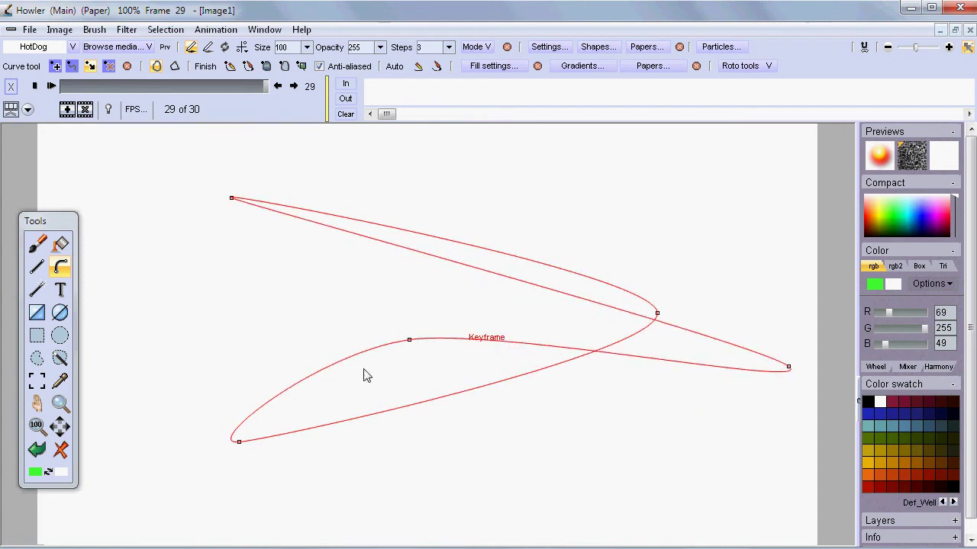
drag(238, 442, 363, 346)
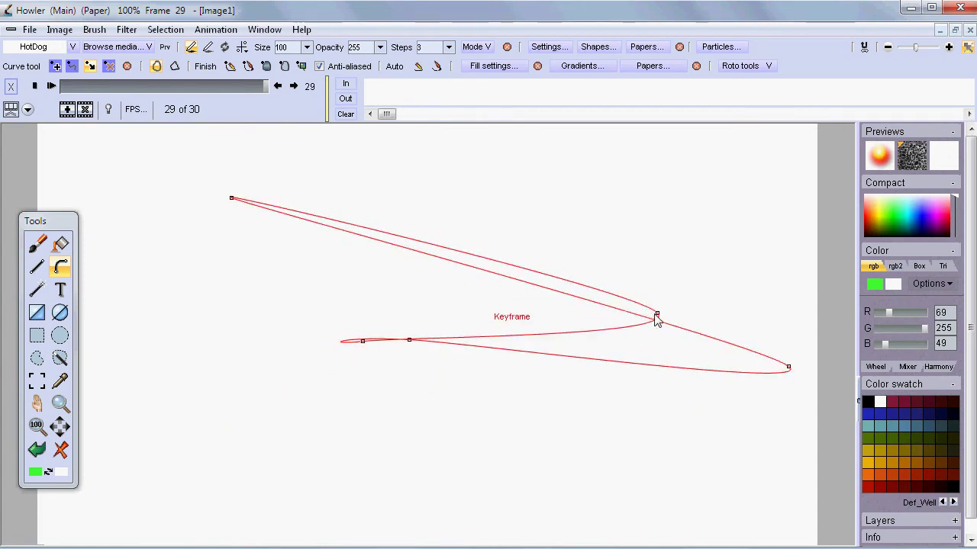
drag(656, 315, 177, 345)
drag(229, 198, 597, 338)
drag(791, 368, 726, 340)
drag(360, 346, 325, 342)
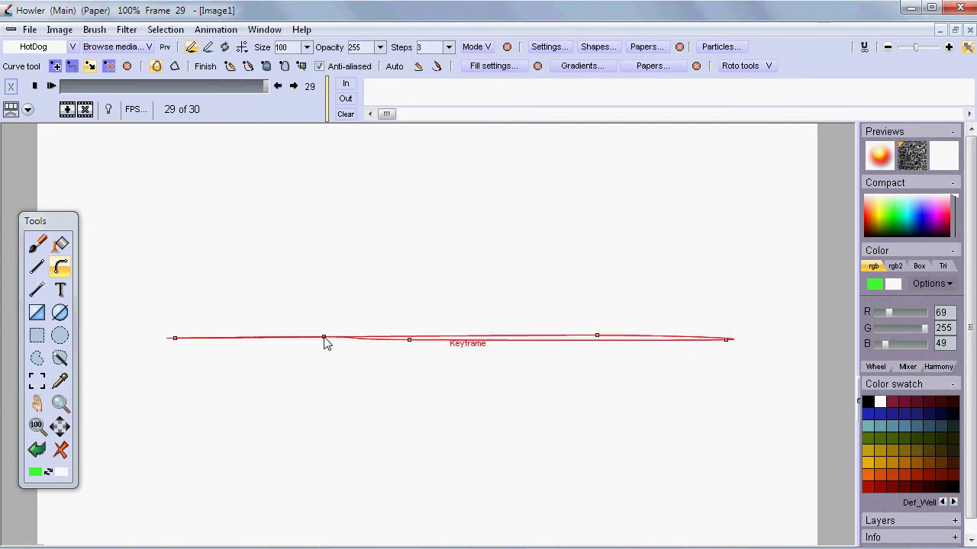
drag(412, 345, 495, 343)
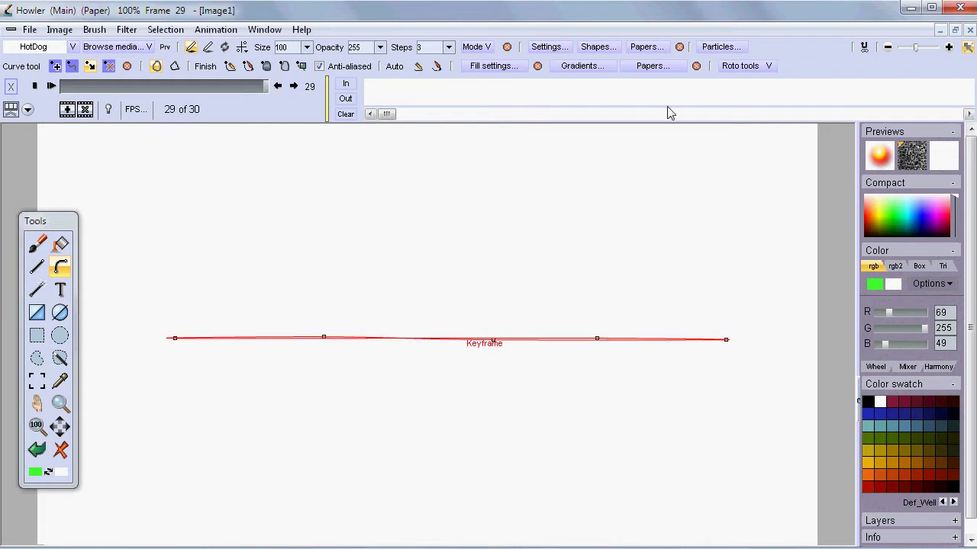
Store the flattened line as frame 29's keyframe and return to frame 0.
click(755, 66)
click(809, 74)
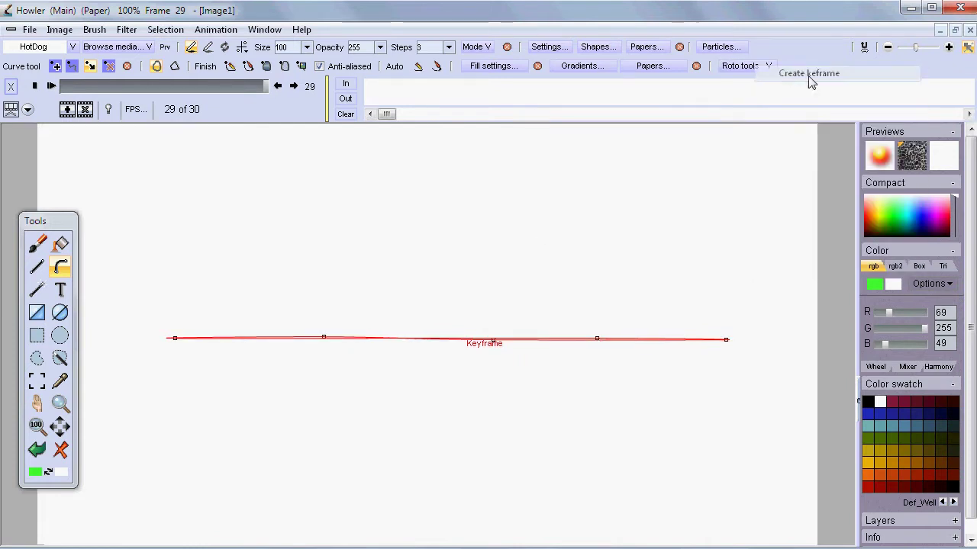
click(67, 90)
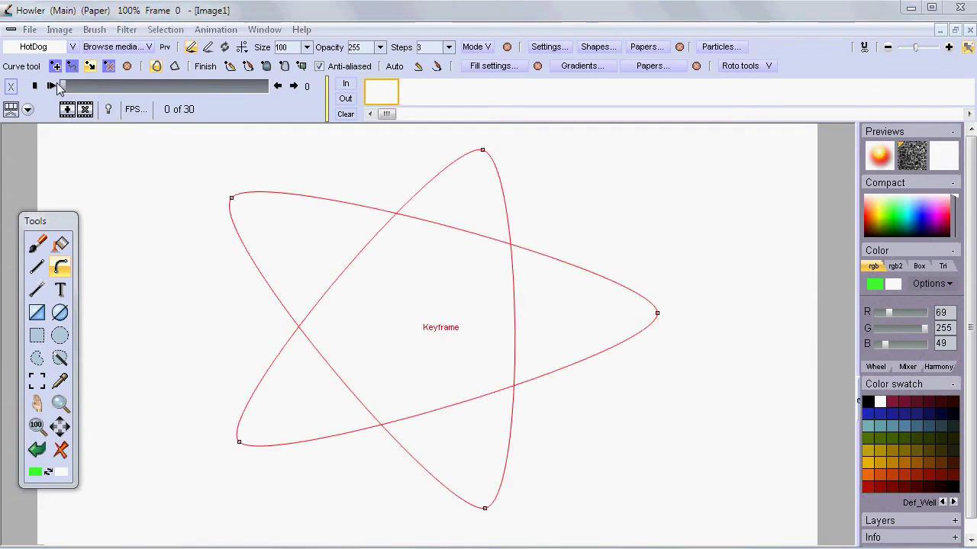
Scrub to frame 9 and drag the curve points into a tilted five-point star.
drag(75, 86, 131, 139)
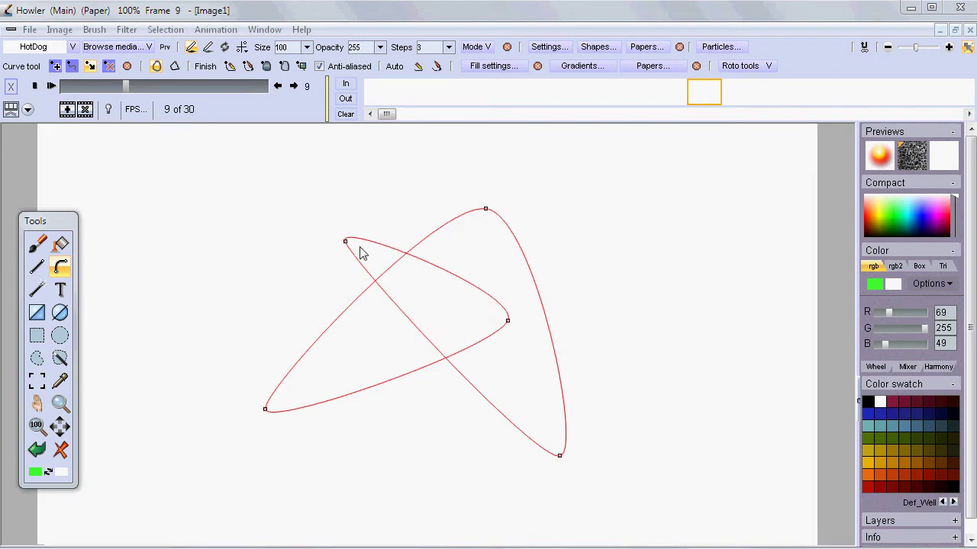
drag(344, 243, 250, 226)
drag(509, 322, 609, 275)
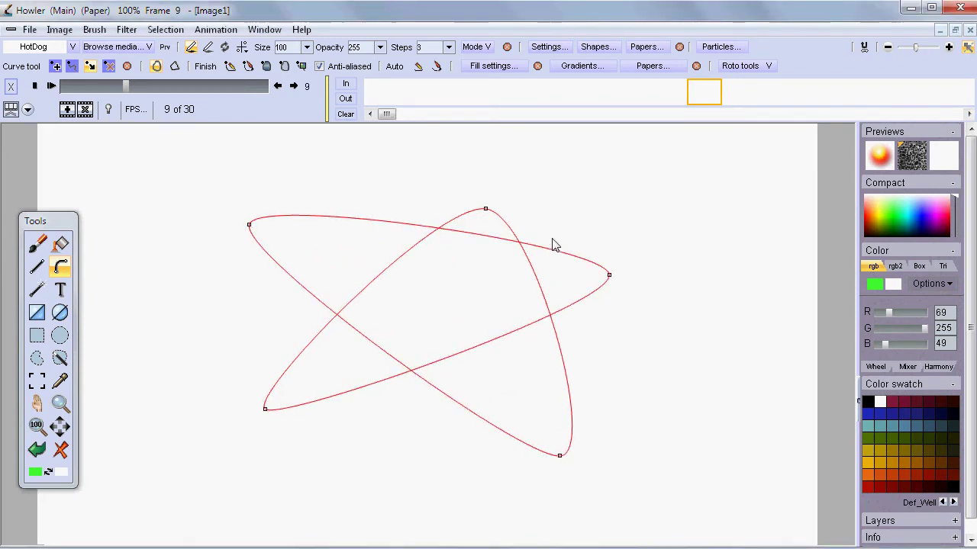
drag(486, 209, 314, 157)
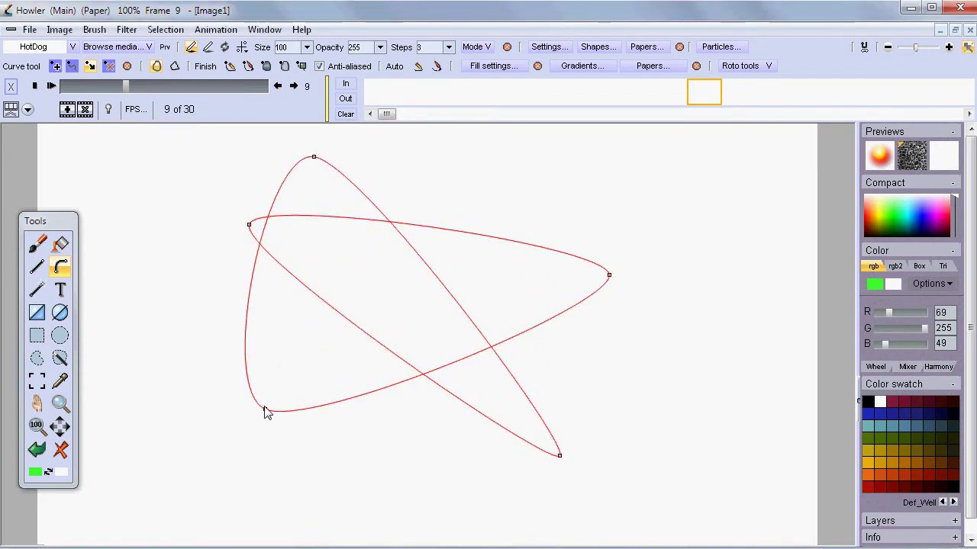
drag(265, 409, 429, 470)
drag(559, 457, 636, 349)
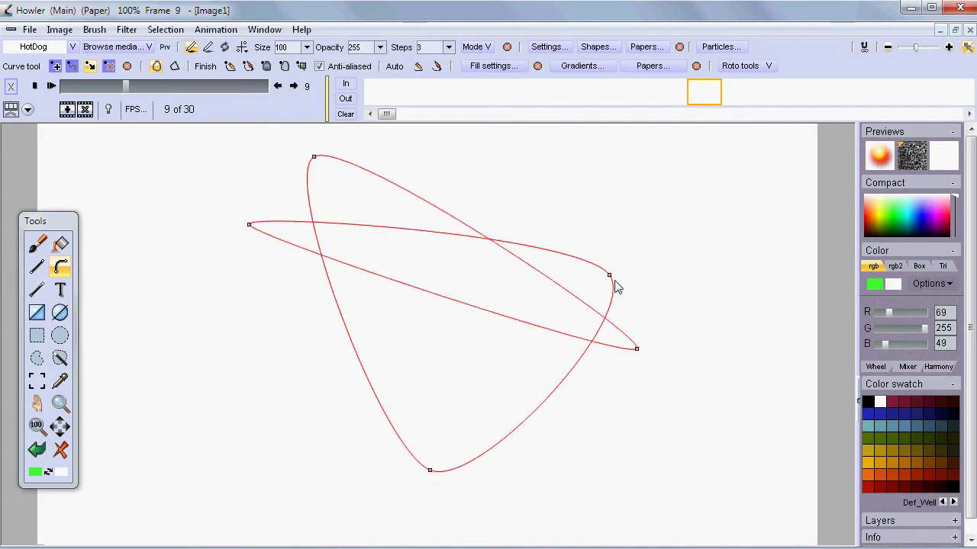
drag(611, 276, 583, 186)
drag(249, 225, 232, 364)
drag(636, 349, 624, 377)
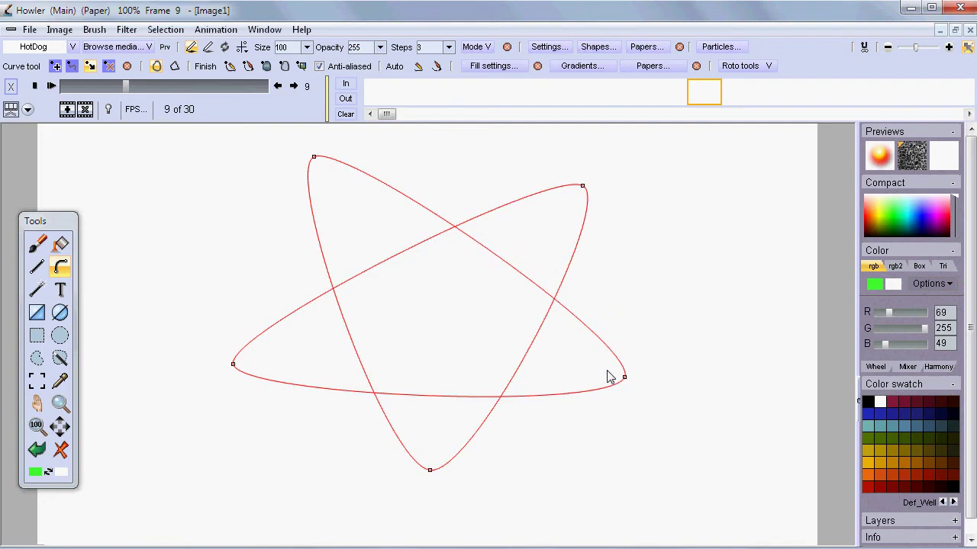
Save the tilted star as frame 9's keyframe and scrub ahead to check the in-between frames.
click(749, 67)
click(800, 80)
drag(122, 87, 201, 101)
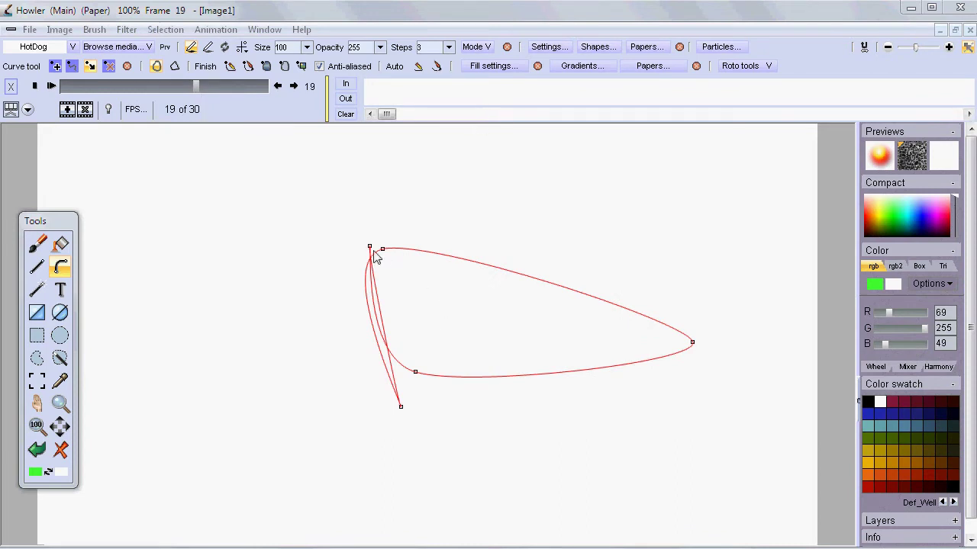
At frame 19, drag the curve points out into a large four-sided box shape.
drag(373, 254, 223, 467)
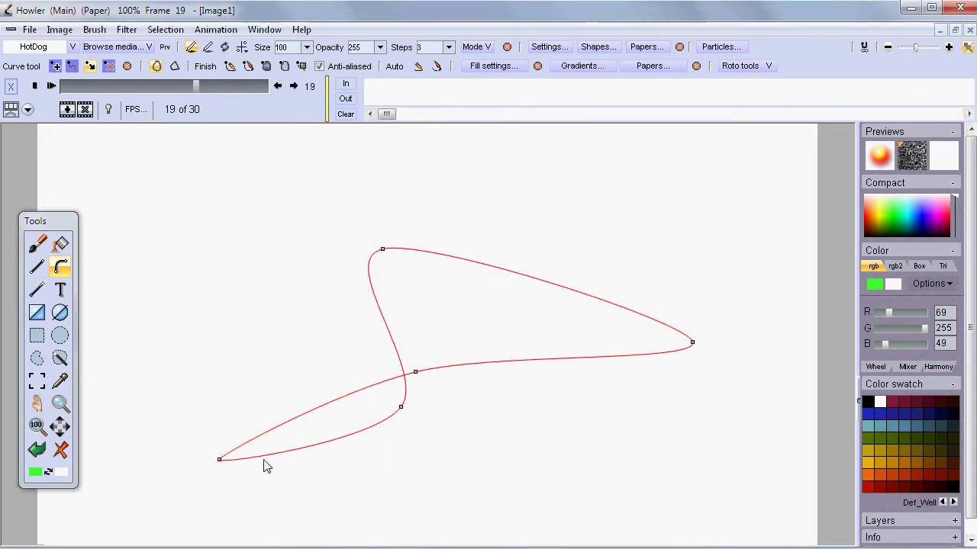
drag(415, 374, 239, 185)
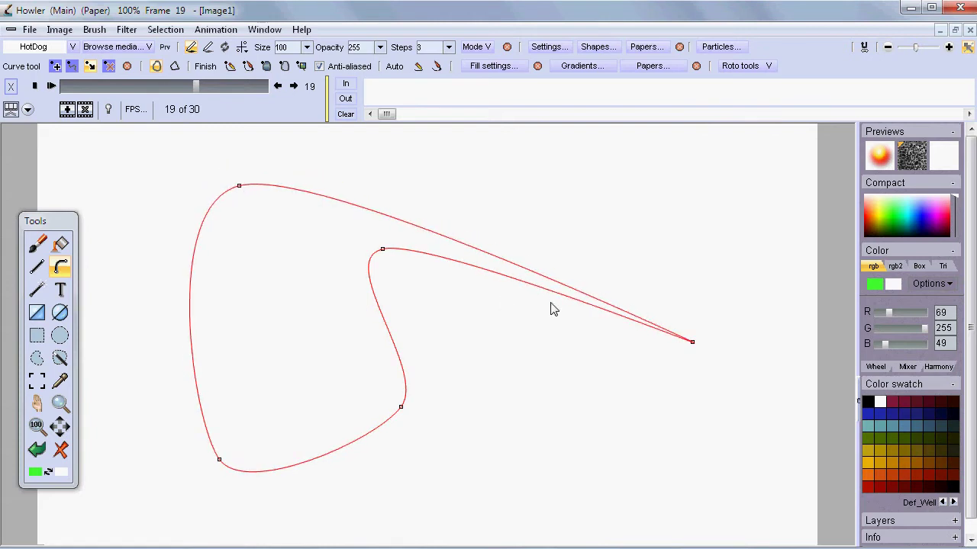
drag(692, 342, 670, 192)
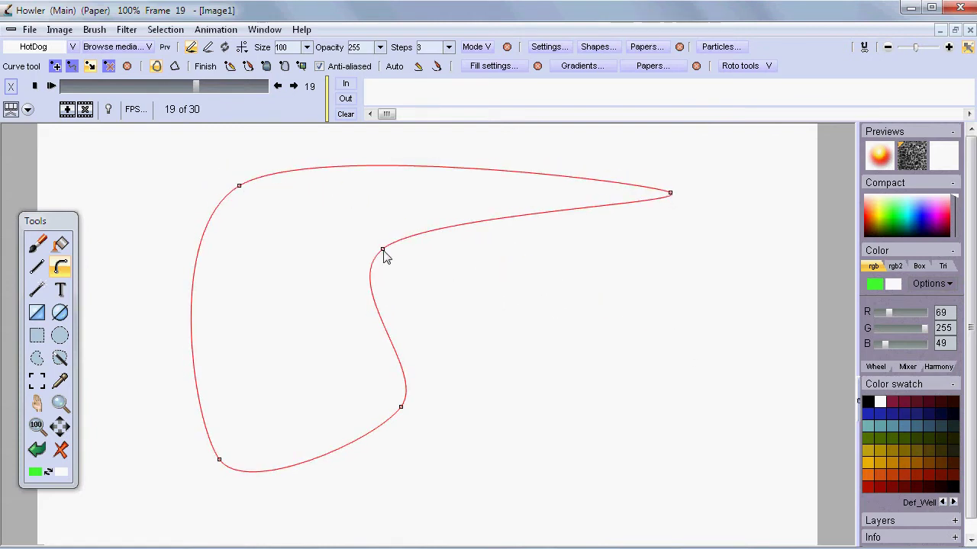
drag(383, 252, 651, 468)
drag(401, 408, 420, 497)
drag(649, 475, 677, 456)
drag(671, 194, 636, 189)
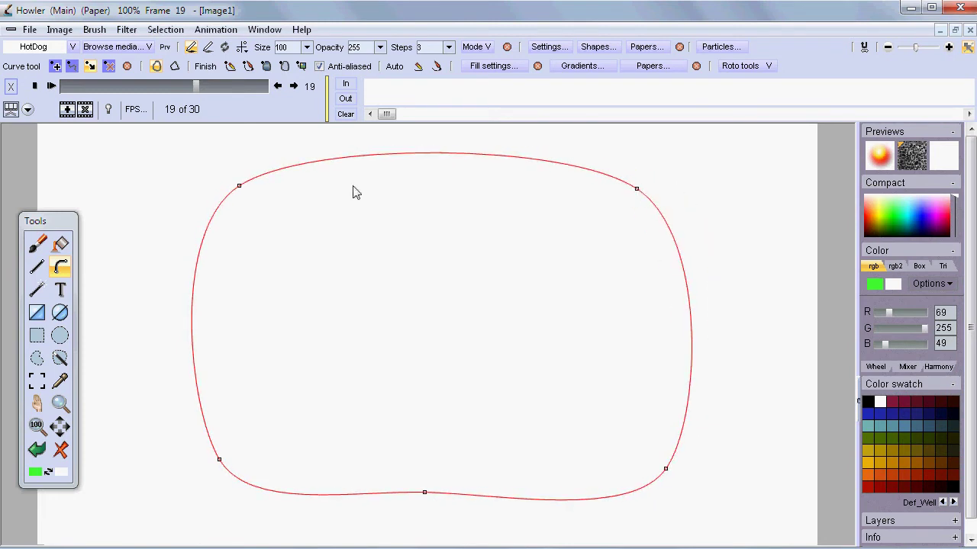
drag(234, 192, 224, 196)
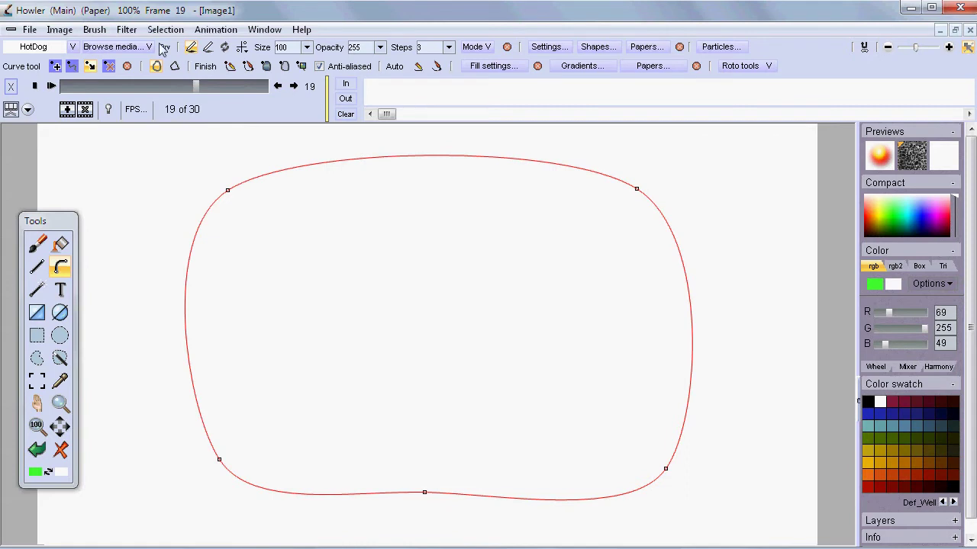
Switch the curve to straight polygon edges, level the bottom, and store it as frame 19's keyframe.
click(175, 67)
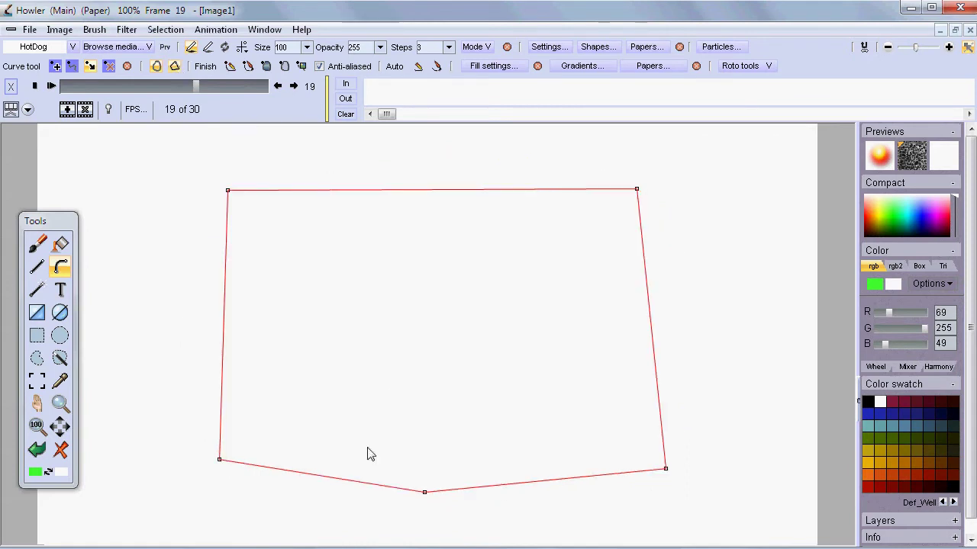
drag(424, 492, 442, 466)
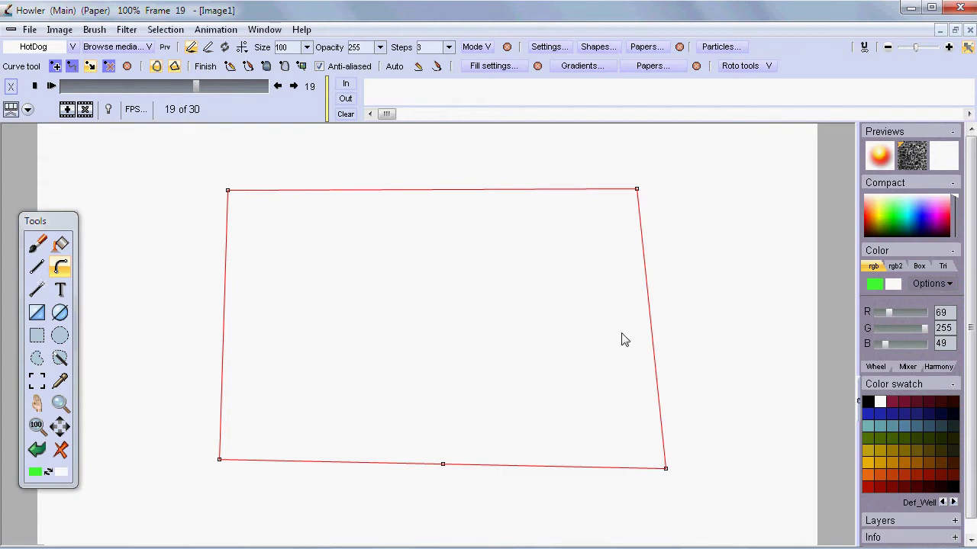
click(744, 67)
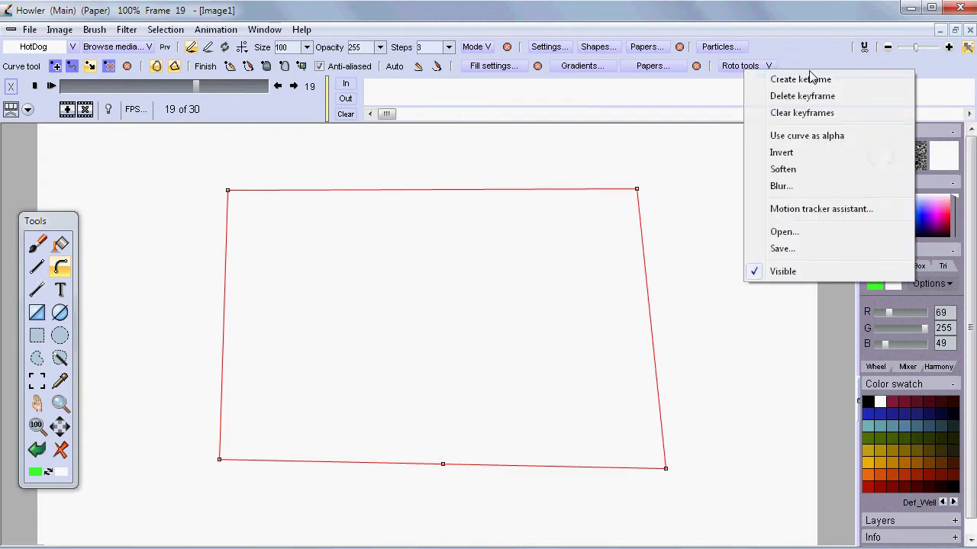
click(811, 80)
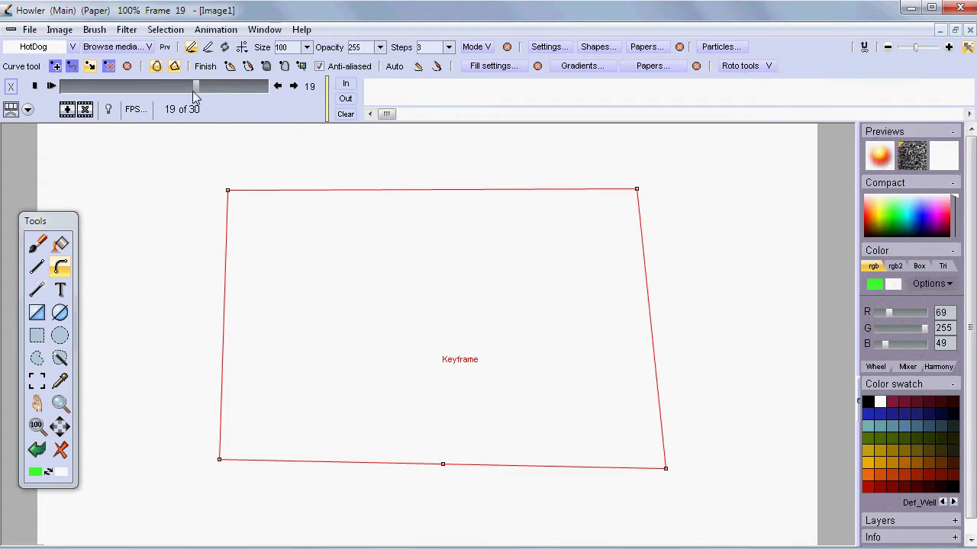
drag(192, 90, 46, 90)
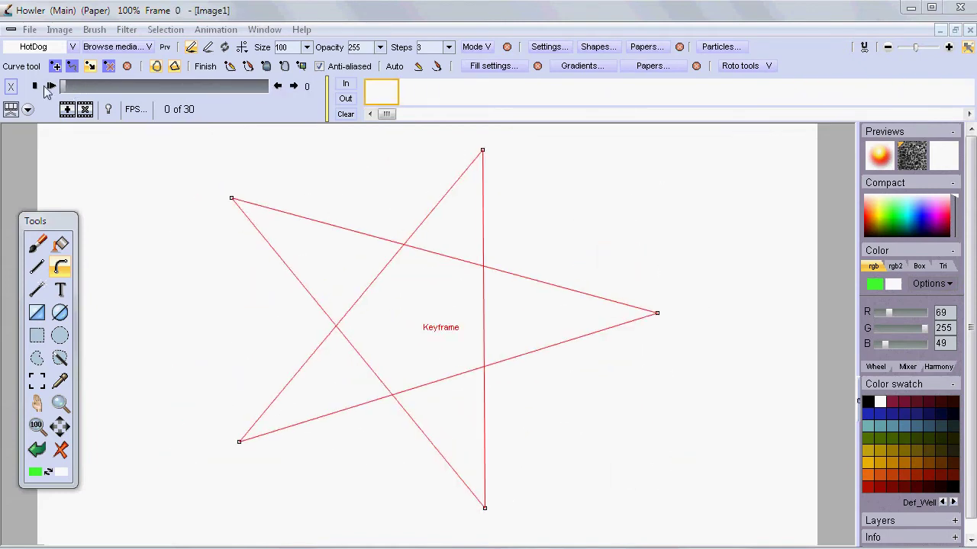
Return the curve to smooth rounded segments and preview the morph forward to frame 29.
click(174, 67)
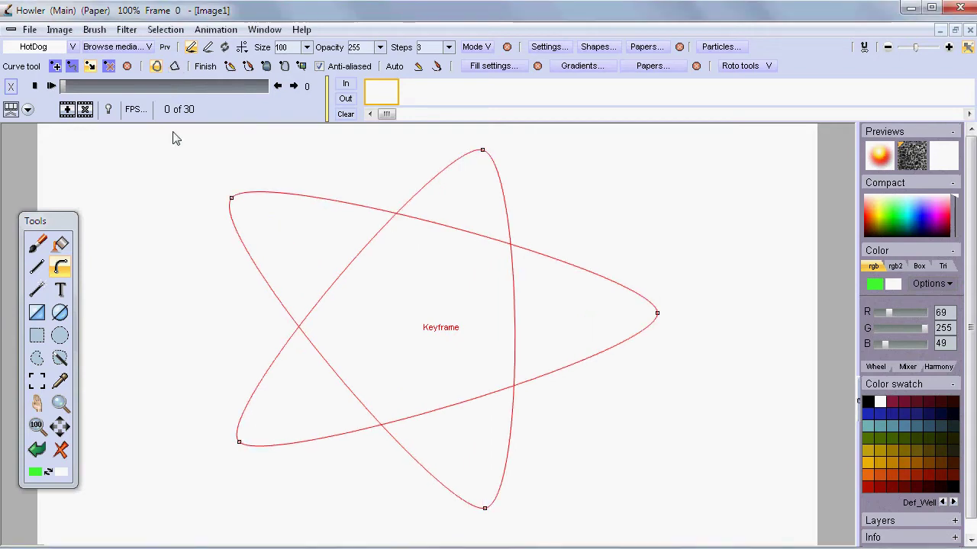
drag(86, 87, 272, 89)
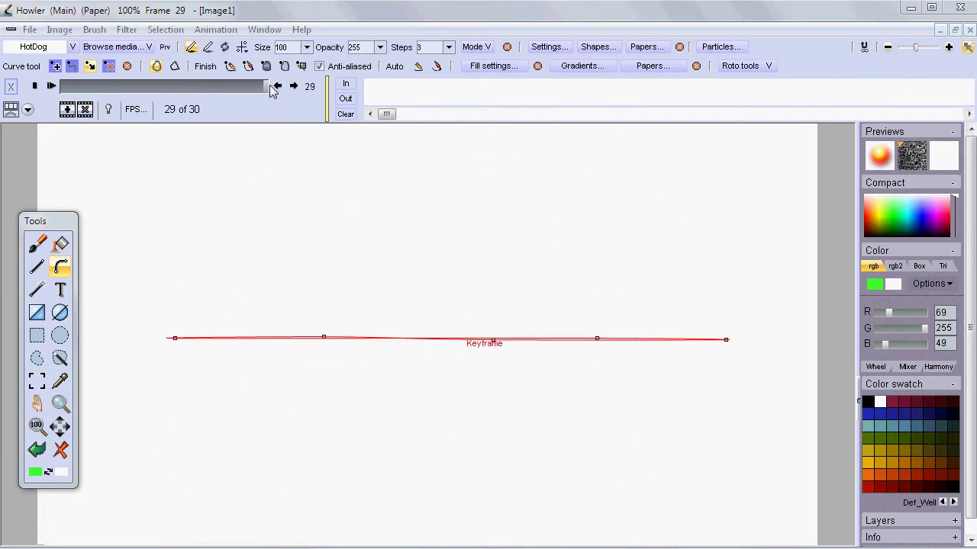
click(35, 244)
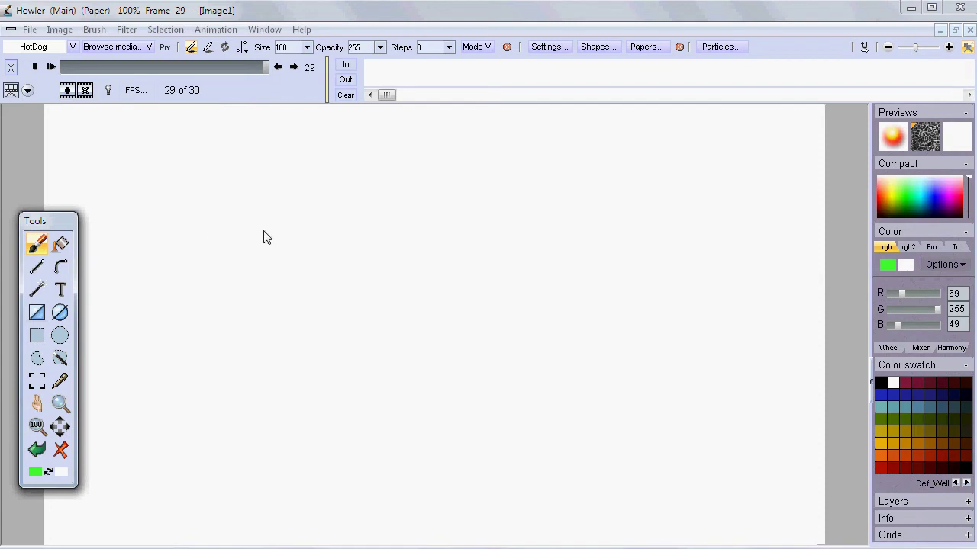
Paint an orange tube stroke, then green speckles with the Pretty_Darn_Speckled brush.
mouse_move(266, 238)
mouse_down()
mouse_move(249, 323)
mouse_move(578, 313)
mouse_up()
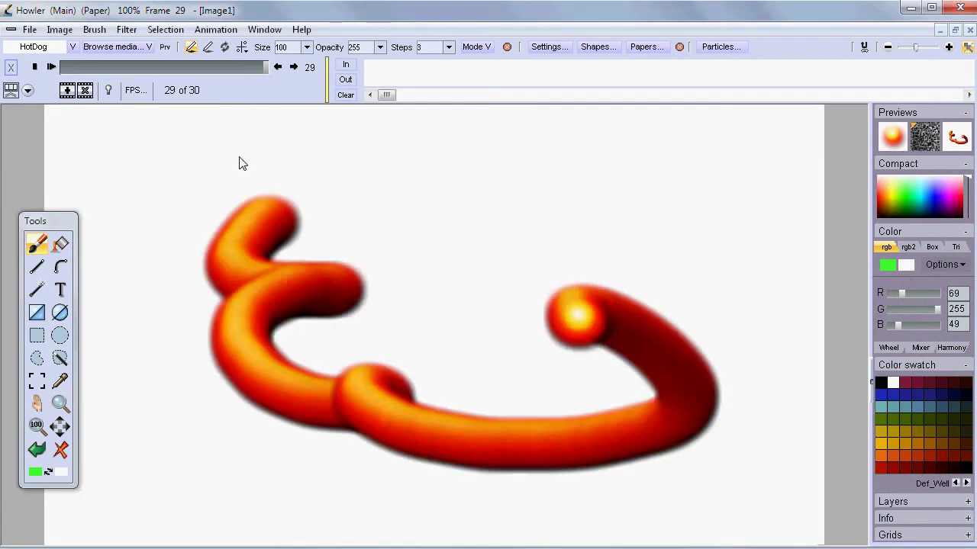
click(136, 51)
click(364, 391)
drag(382, 217, 385, 248)
mouse_move(421, 276)
mouse_down()
mouse_move(425, 327)
mouse_move(527, 320)
mouse_move(405, 353)
mouse_up()
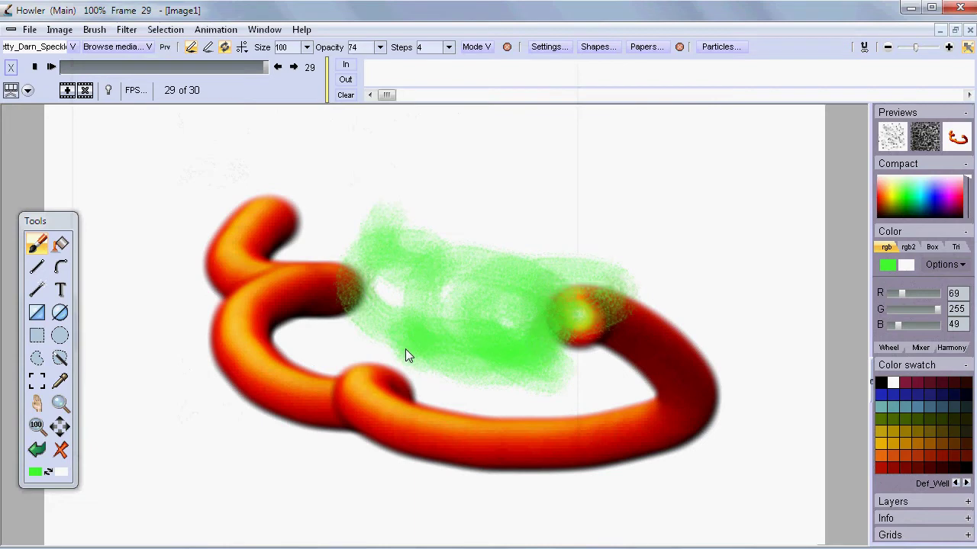
Paint a rainbow tube stroke across the canvas with the 'I am a small brush' brush.
click(122, 48)
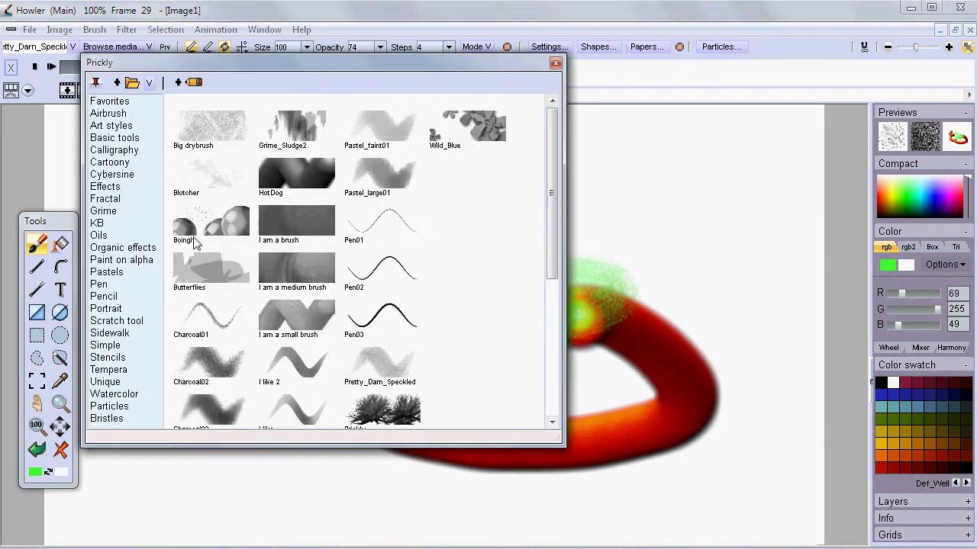
click(294, 322)
mouse_move(275, 347)
mouse_down()
mouse_move(407, 326)
mouse_move(372, 248)
mouse_move(425, 389)
mouse_move(503, 408)
mouse_up()
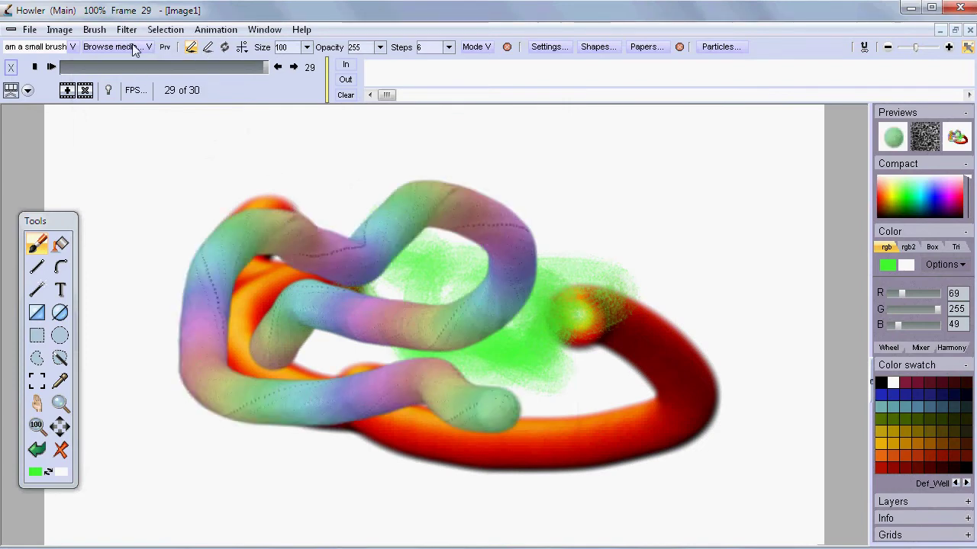
Paint two HotDog tube strokes, then clear the canvas to white and switch to the Curve tool.
click(134, 49)
click(293, 168)
drag(225, 316, 364, 322)
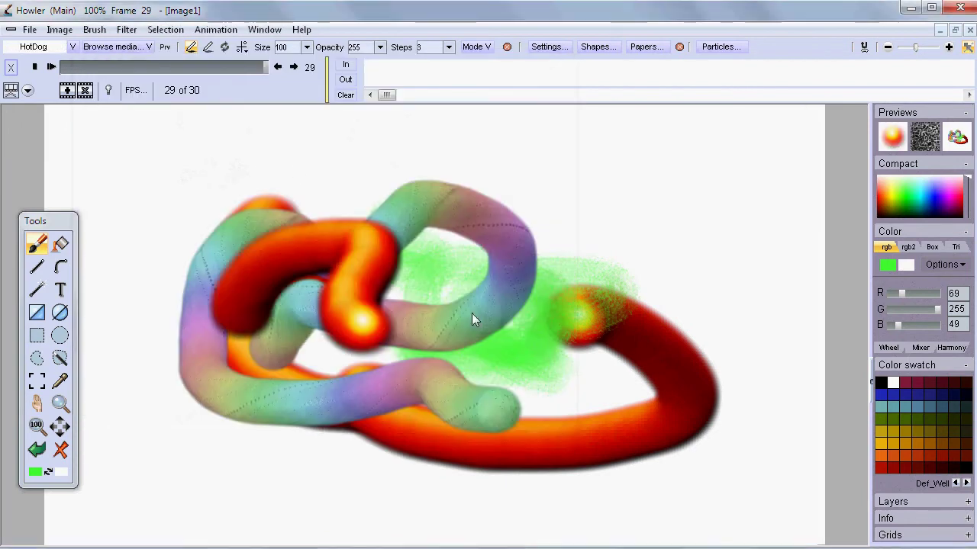
mouse_move(472, 318)
mouse_down()
mouse_move(399, 250)
mouse_move(305, 331)
mouse_up()
click(61, 451)
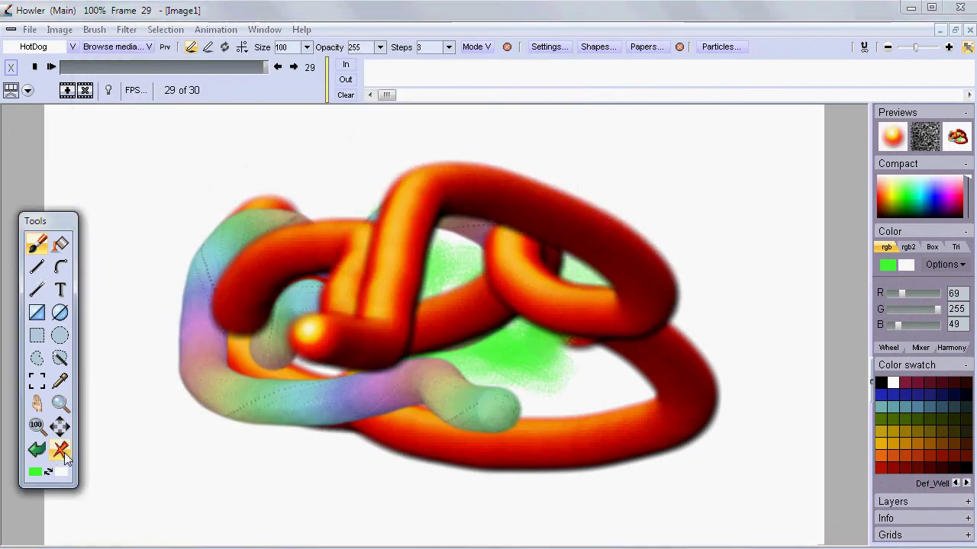
click(59, 267)
Scrub the timeline to preview the curve, view the Roto tools options, and return to frame 0.
mouse_move(195, 87)
mouse_down()
mouse_move(207, 85)
mouse_move(75, 85)
mouse_move(187, 87)
mouse_move(175, 86)
mouse_up()
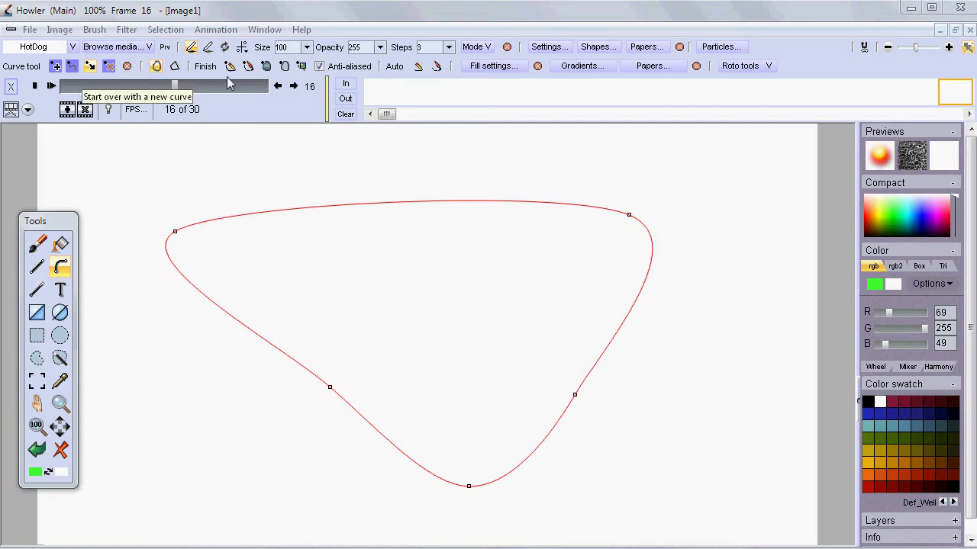
click(769, 66)
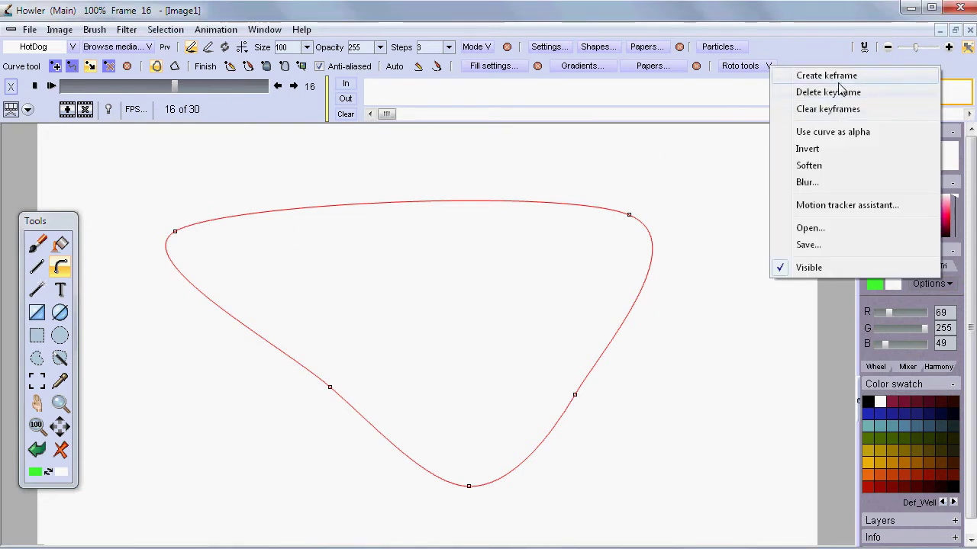
click(174, 84)
drag(175, 84, 64, 96)
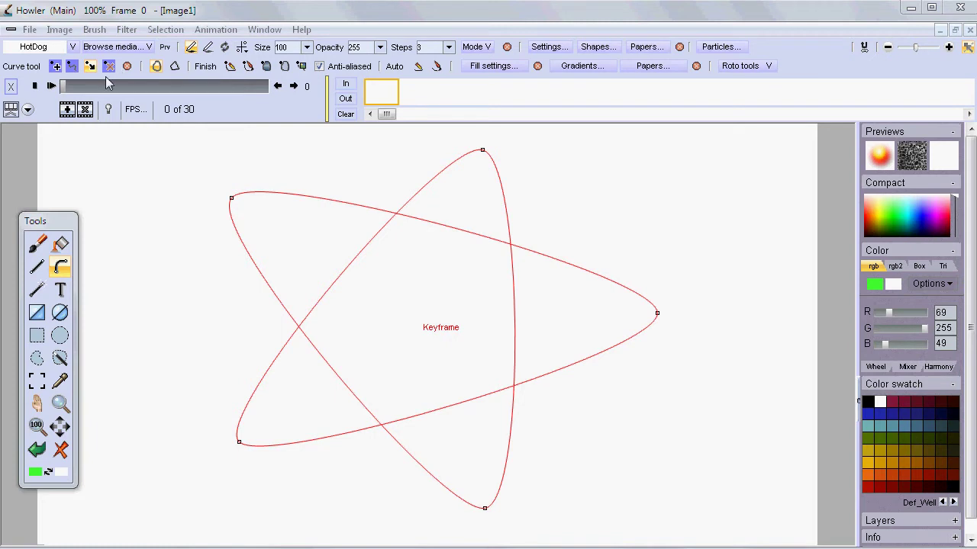
Stroke the star curve into an orange HotDog tube on frames 0, 1, 2 and 3, then return to frame 0.
click(229, 67)
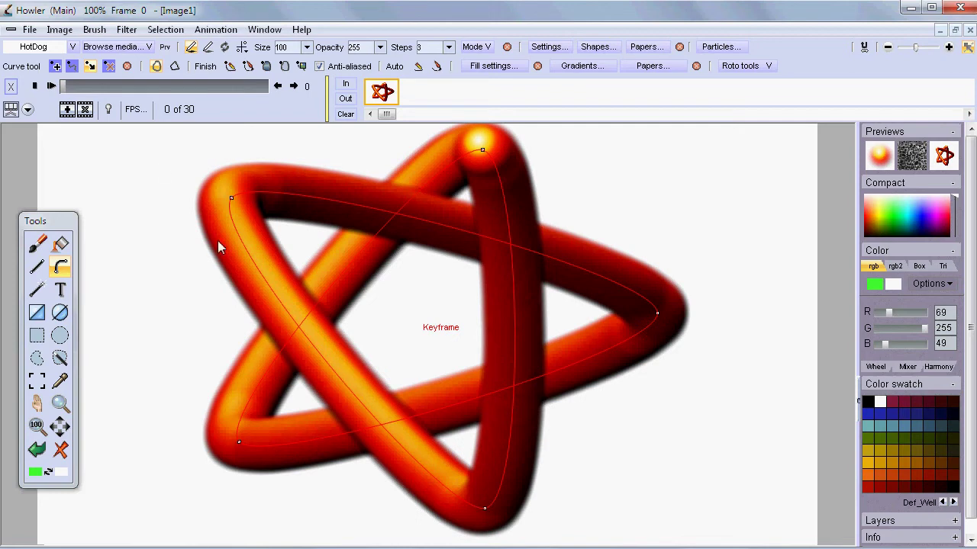
click(296, 87)
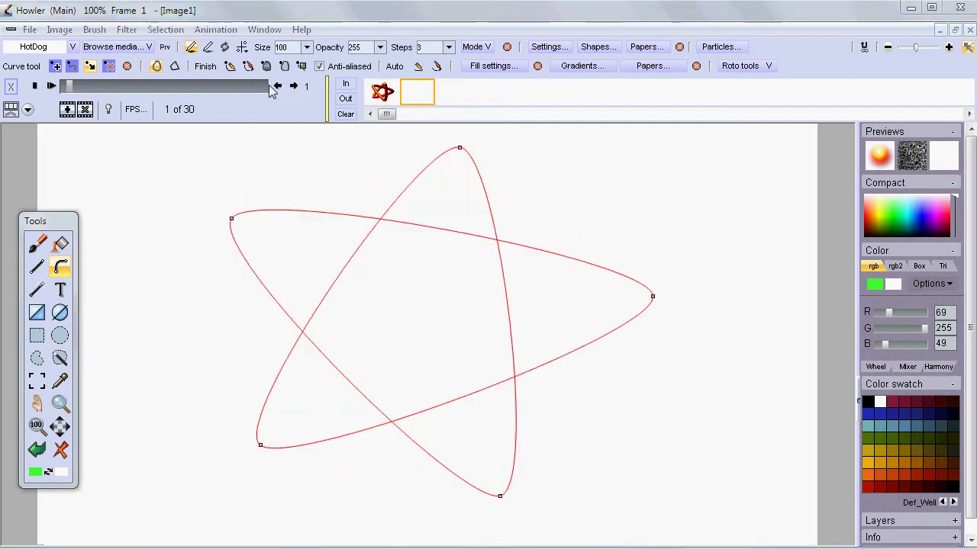
click(230, 64)
click(295, 87)
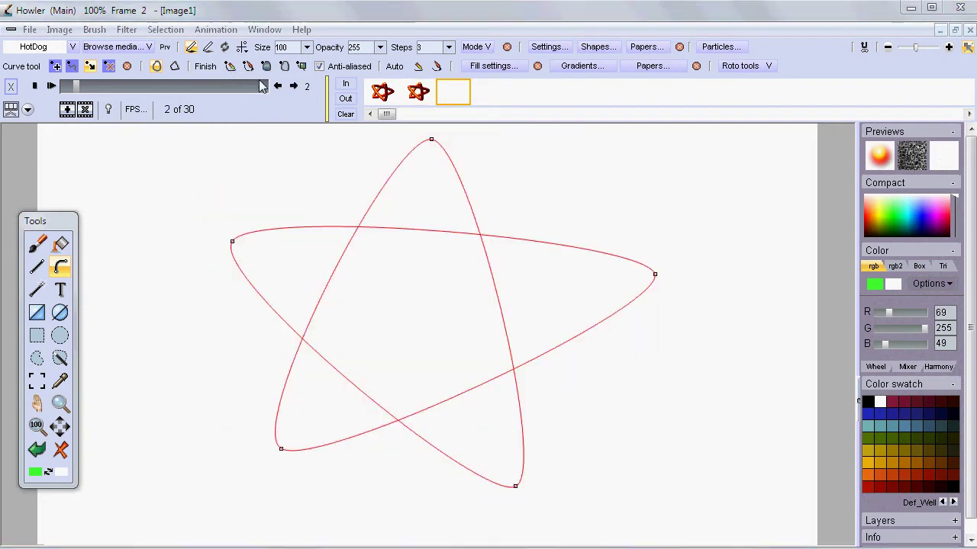
click(230, 66)
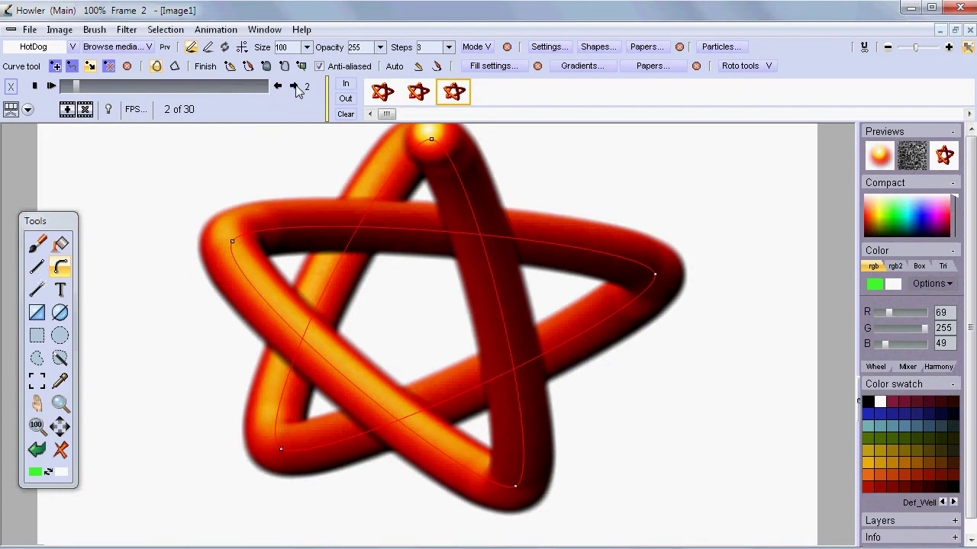
click(295, 86)
click(229, 65)
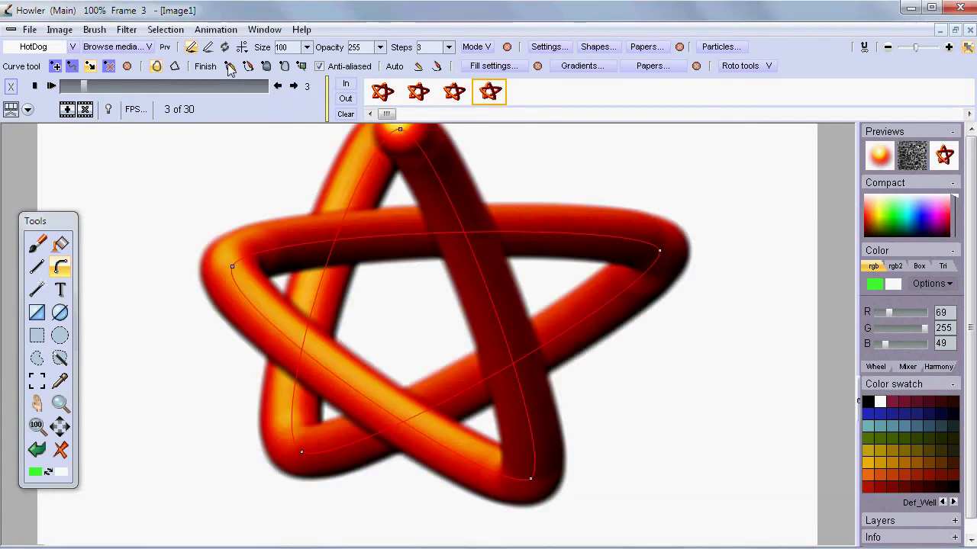
click(66, 87)
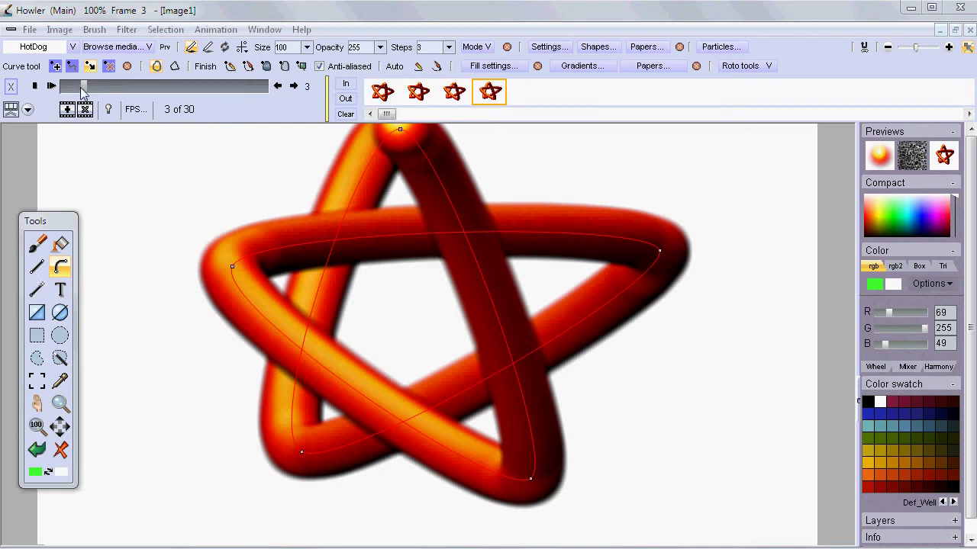
drag(82, 90, 67, 88)
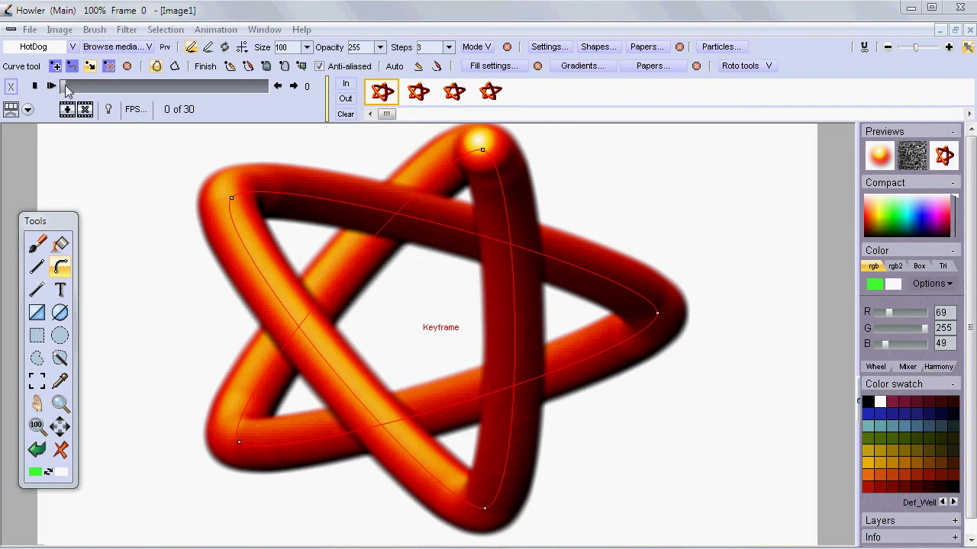
Use the Clear tool's Clear all frames option, confirm with OK, and scrub the emptied animation.
mouse_move(69, 89)
mouse_down()
mouse_move(262, 86)
mouse_move(54, 88)
mouse_up()
click(63, 450)
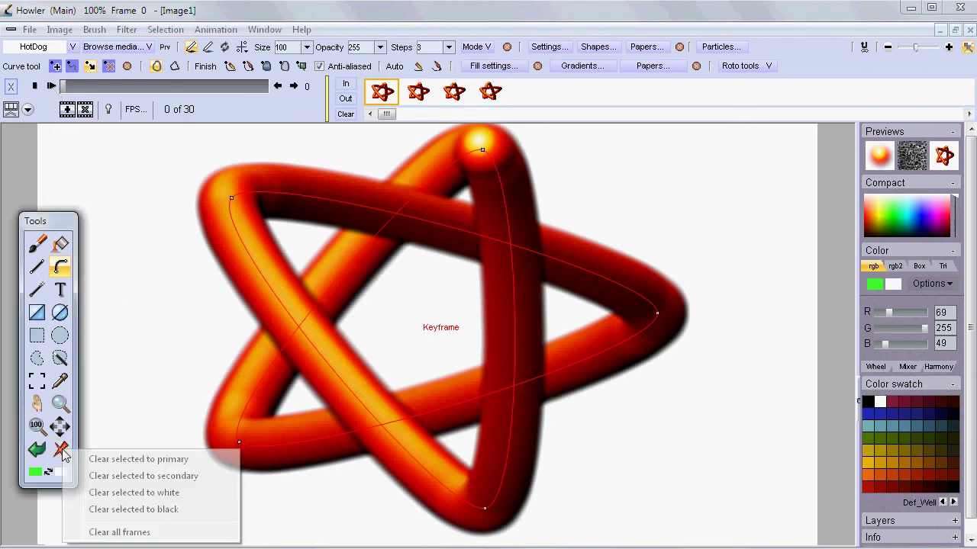
click(132, 534)
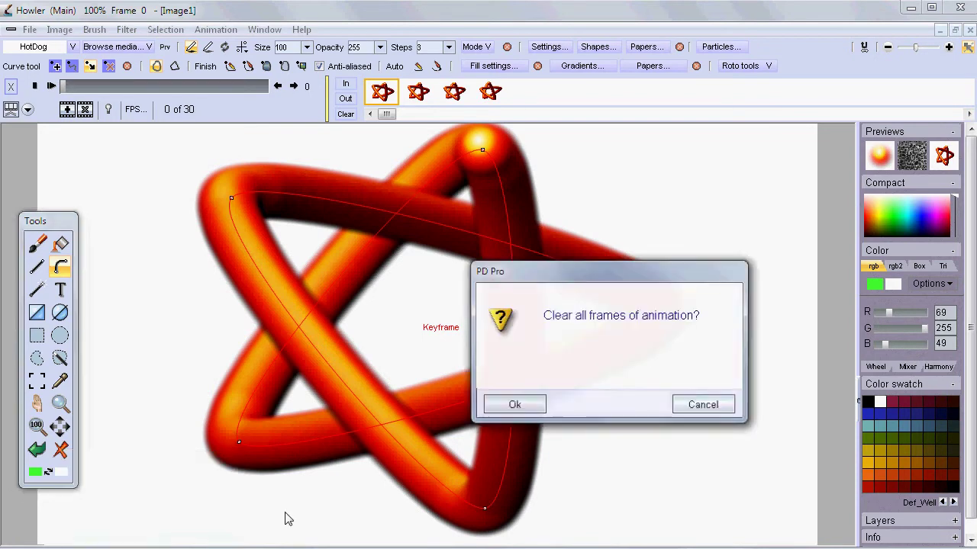
click(513, 406)
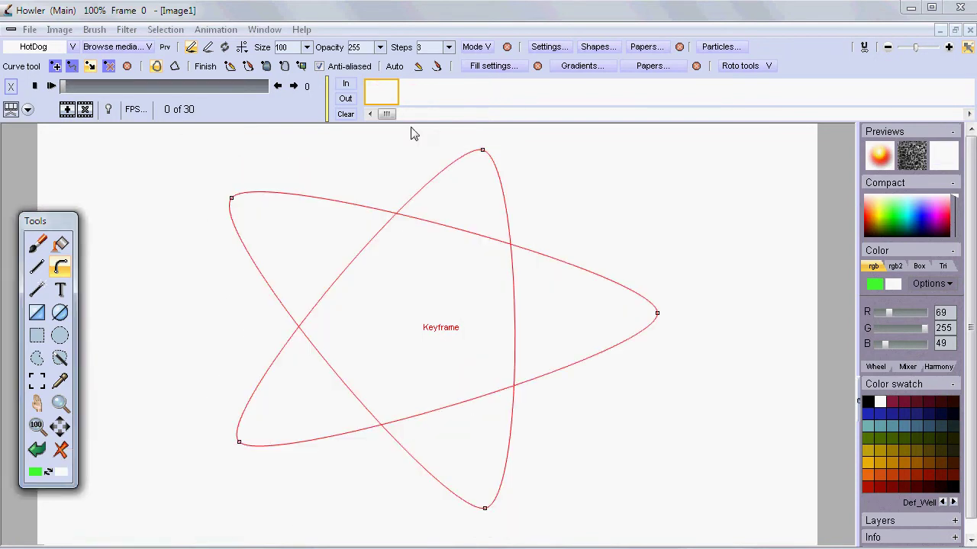
mouse_move(71, 85)
mouse_down()
mouse_move(164, 86)
mouse_move(61, 86)
mouse_up()
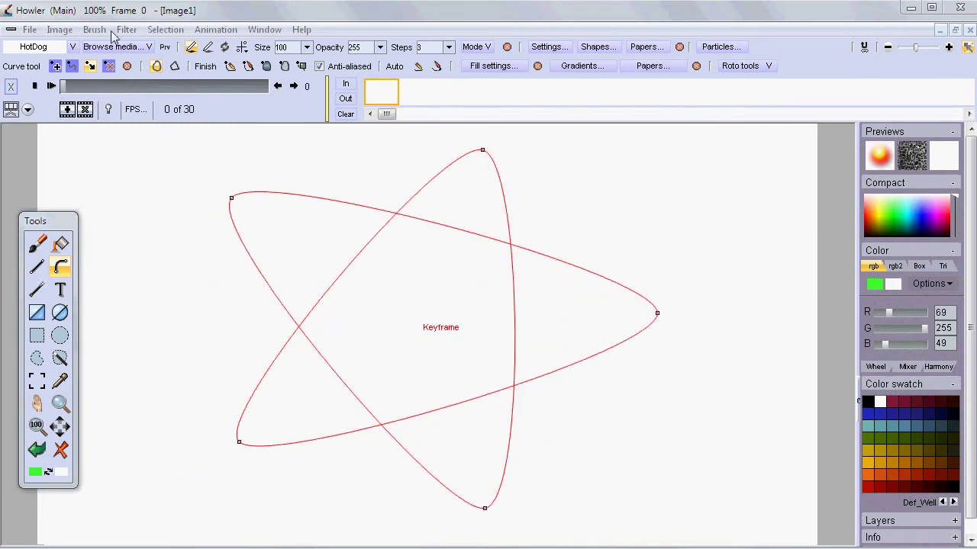
Run Filter > Animated > Stroke path and answer Yes to apply the HotDog tube on all frames.
click(129, 29)
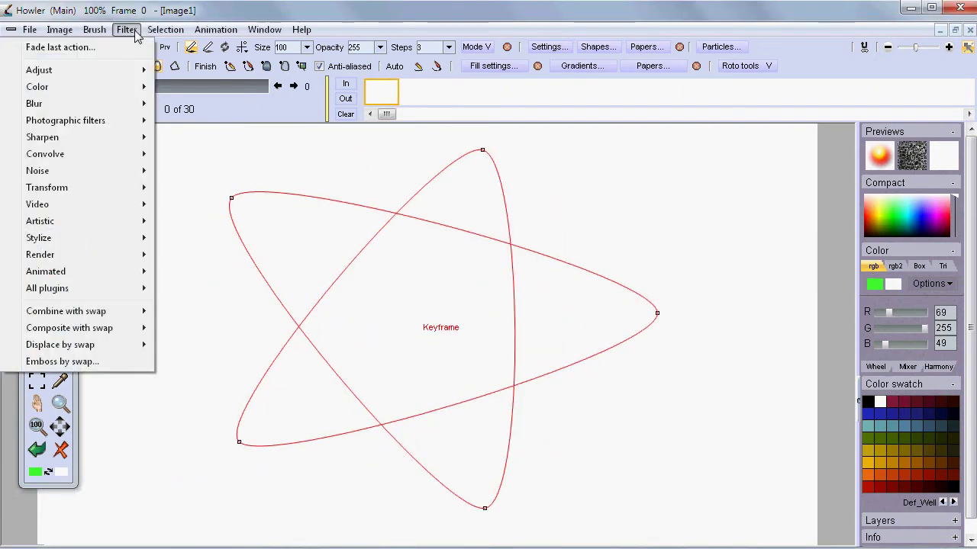
mouse_move(76, 273)
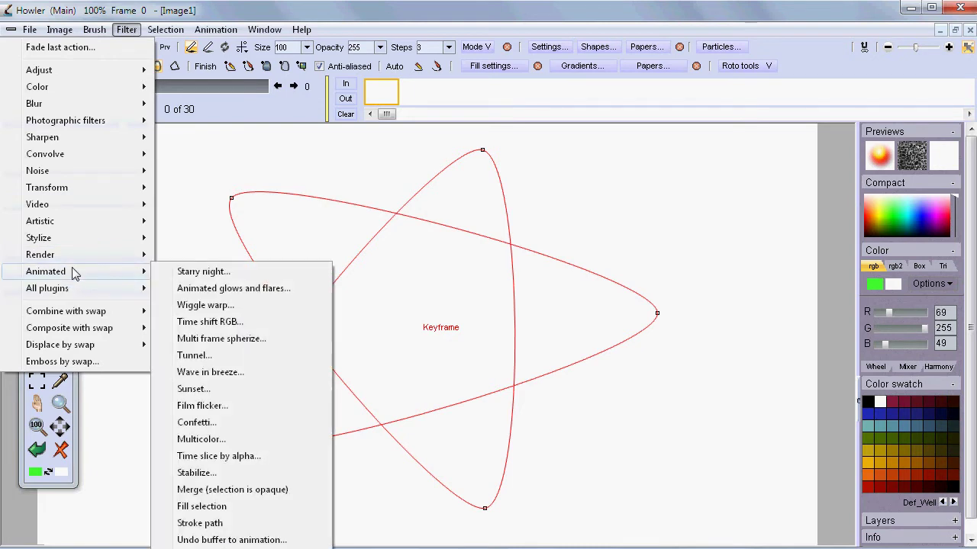
click(232, 523)
drag(633, 312, 661, 174)
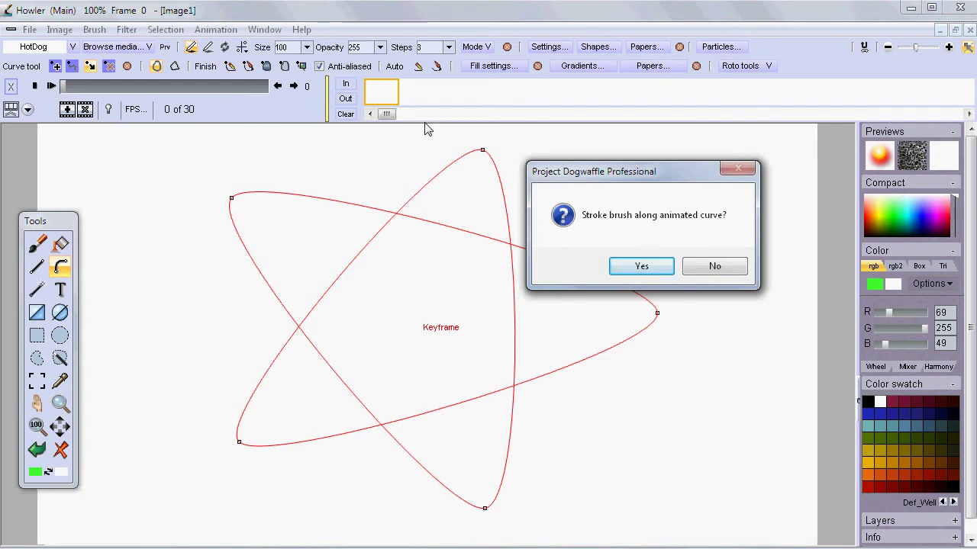
click(665, 267)
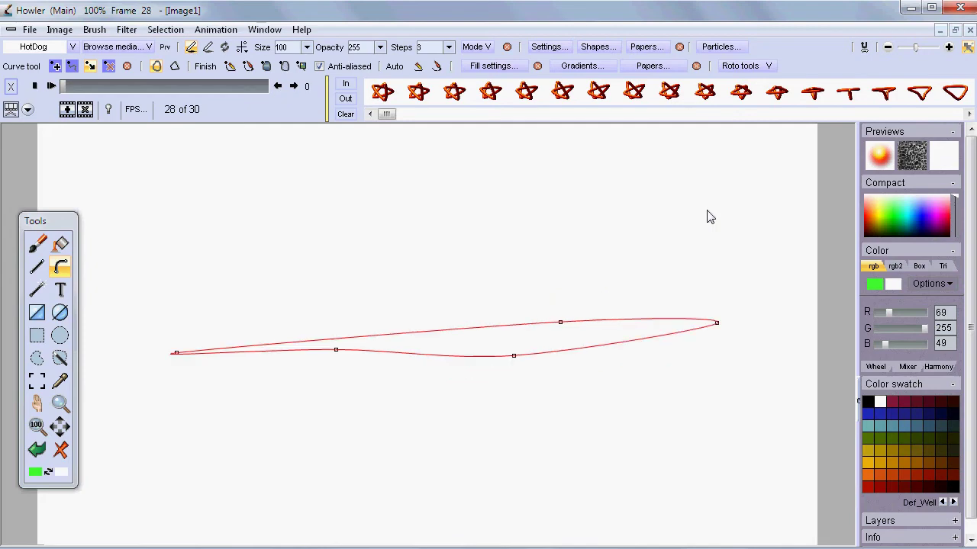
click(51, 86)
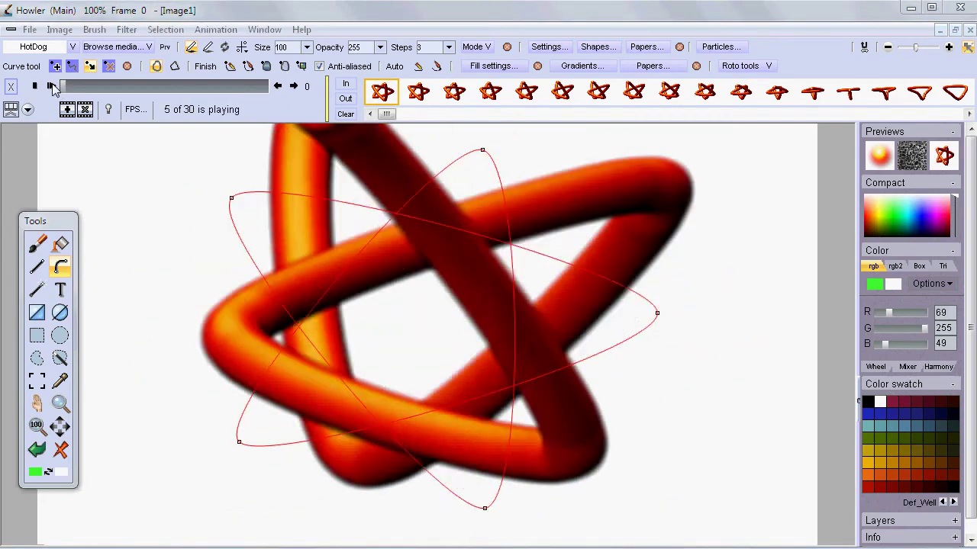
click(36, 87)
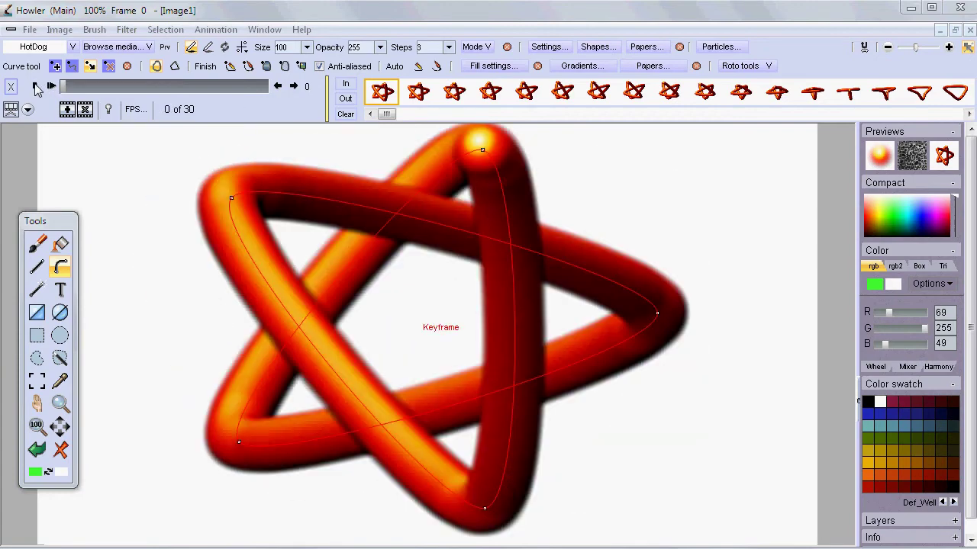
key(space)
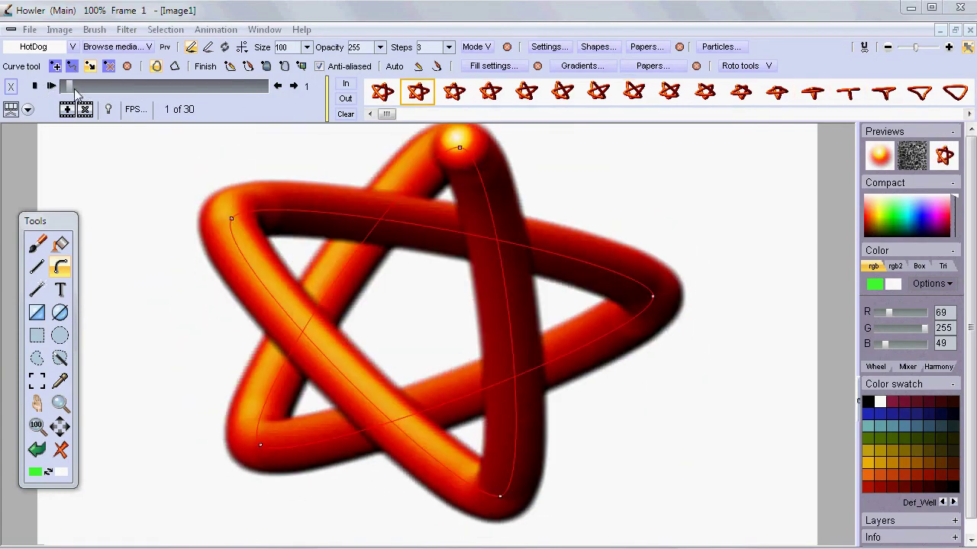
key(space)
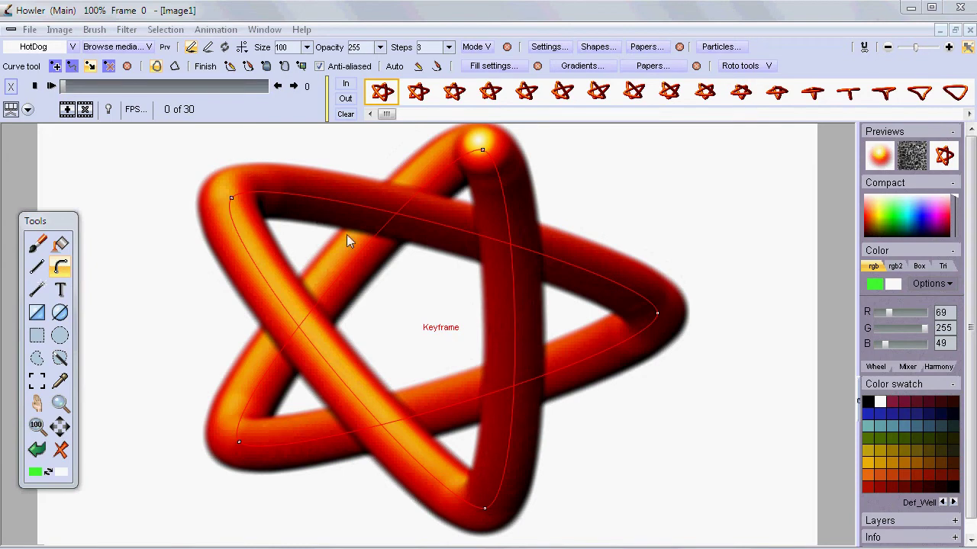
In Brush > Store / manage, set the brush Hue to 104 and Scale to 53.
click(95, 31)
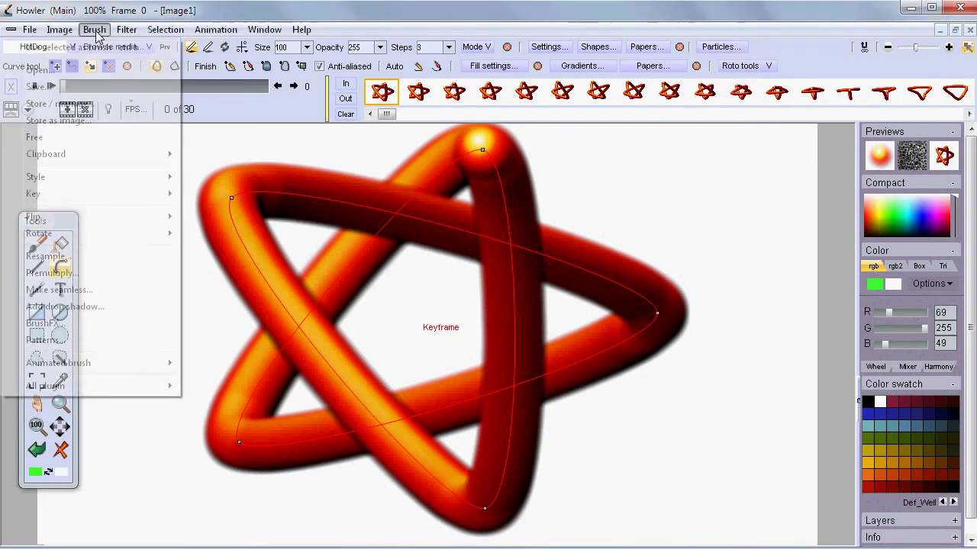
click(94, 106)
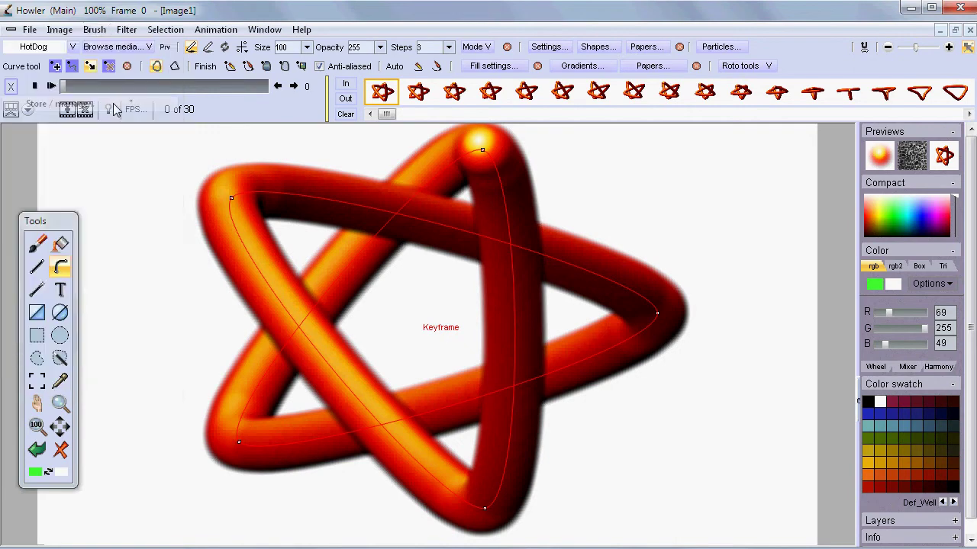
drag(97, 48, 126, 234)
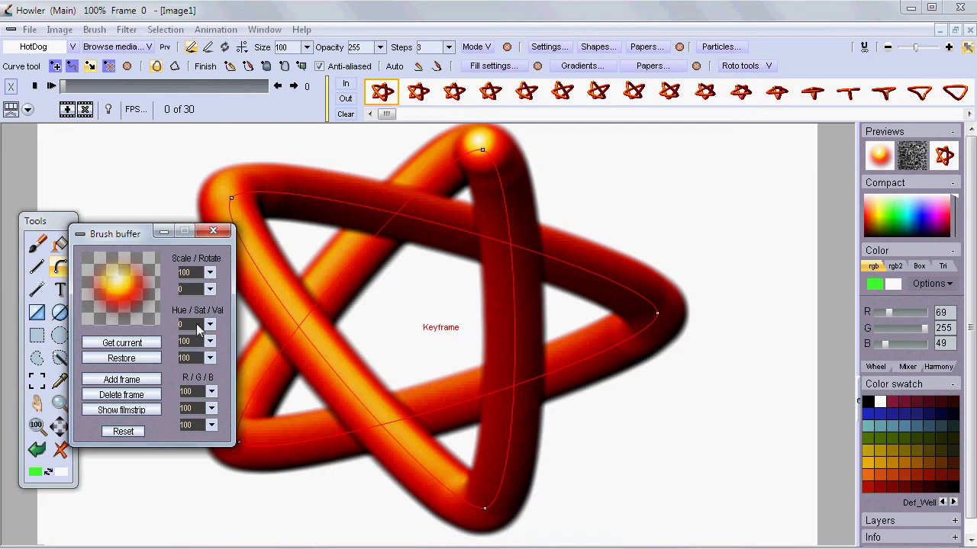
mouse_move(209, 326)
mouse_down()
mouse_move(170, 347)
mouse_move(139, 347)
mouse_move(204, 350)
mouse_up()
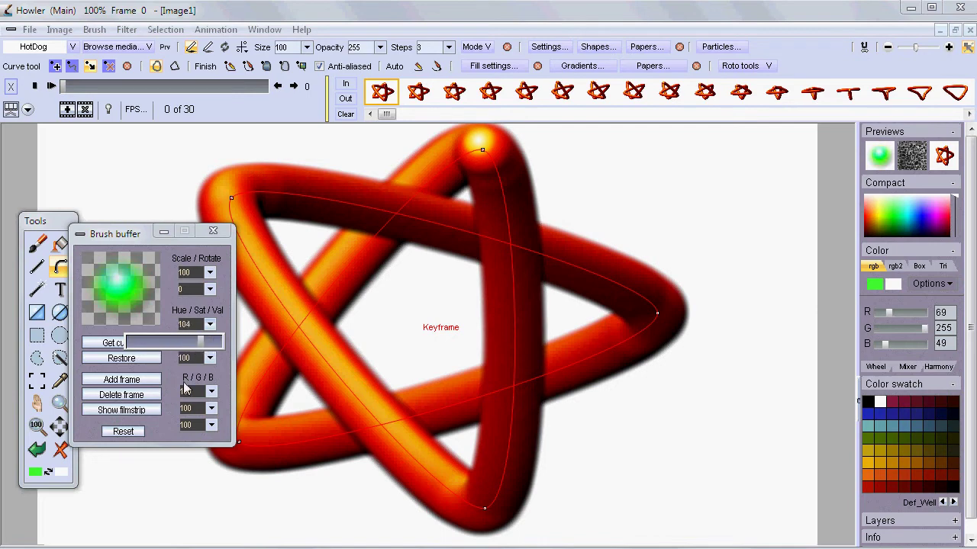
click(212, 279)
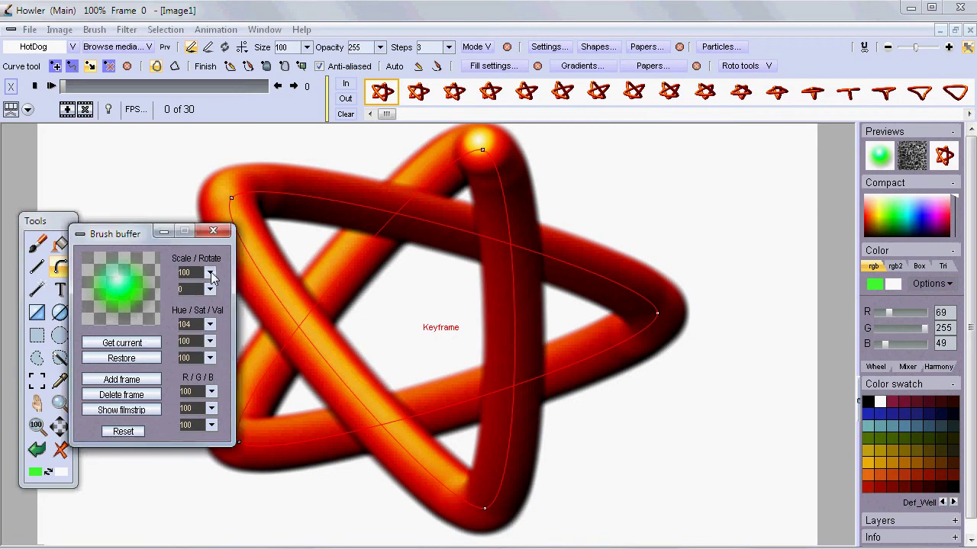
click(209, 286)
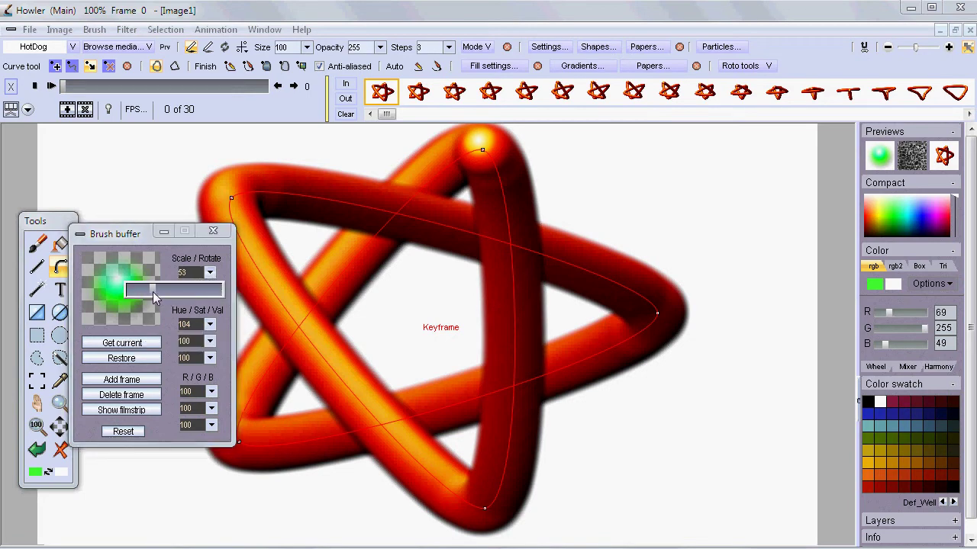
mouse_move(139, 234)
mouse_down()
mouse_move(251, 235)
mouse_move(718, 157)
mouse_up()
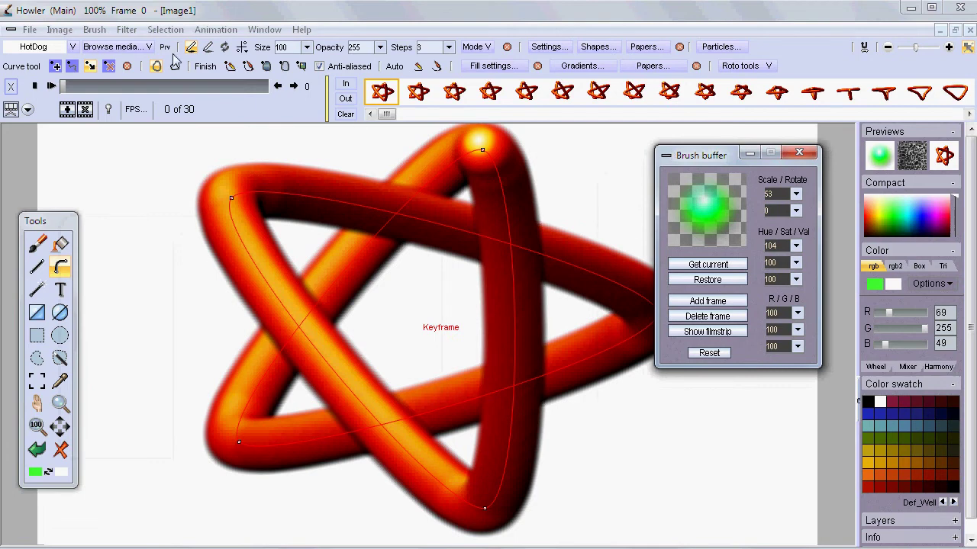
click(38, 244)
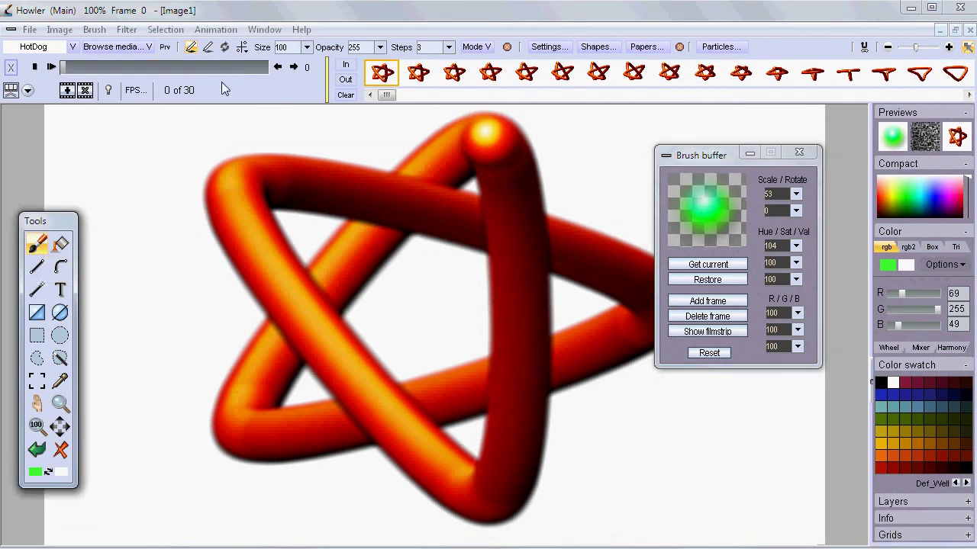
Turn on Prv, raise the brush Scale from 53 to 83, and move the Brush buffer panel lower right.
click(165, 49)
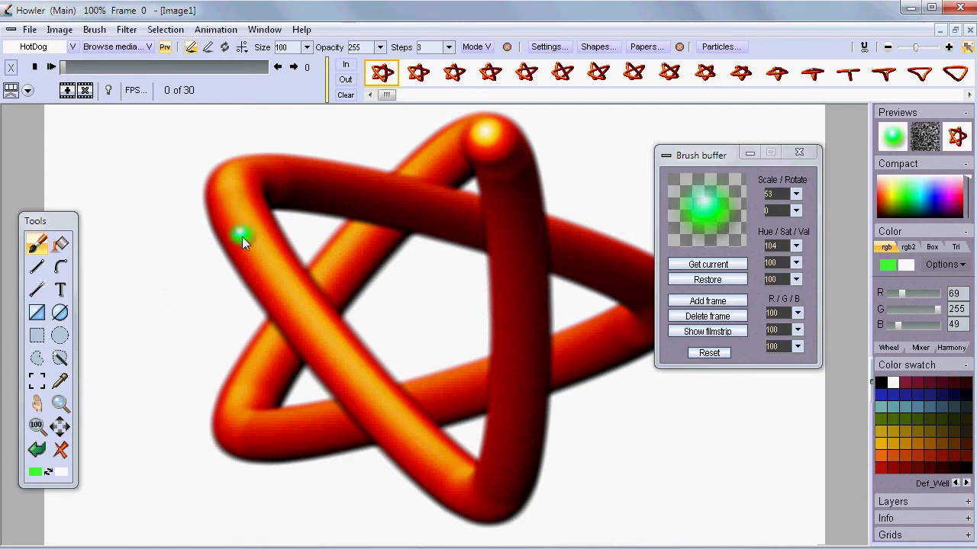
click(796, 210)
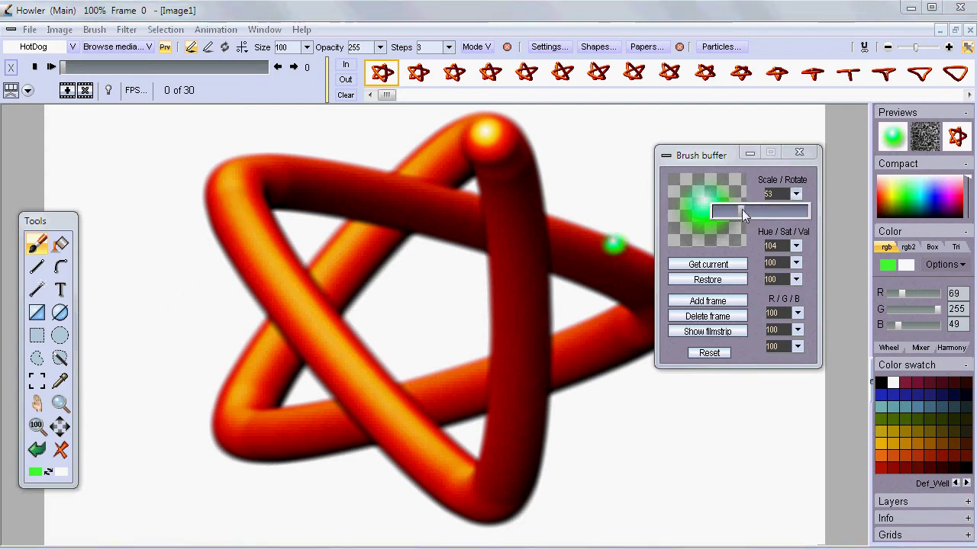
drag(742, 209, 747, 209)
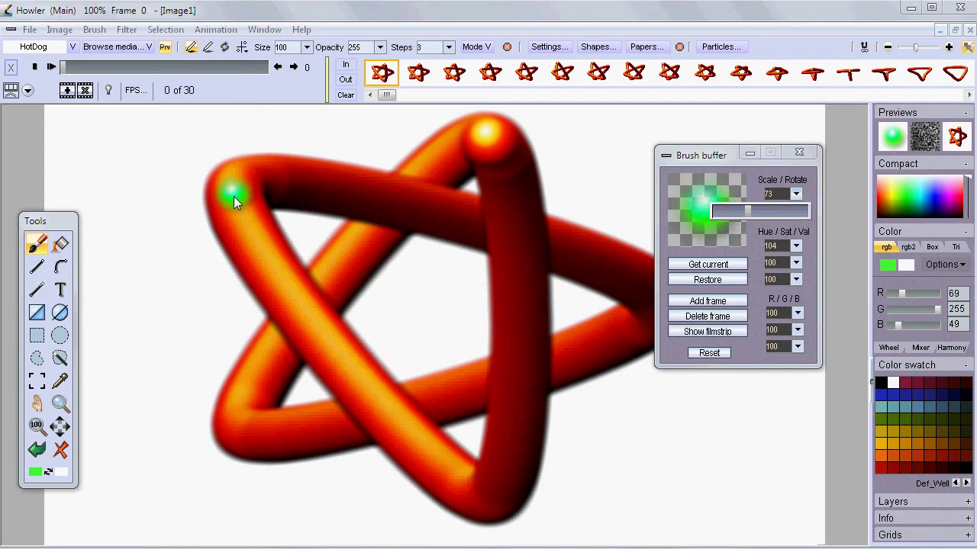
drag(750, 211, 752, 211)
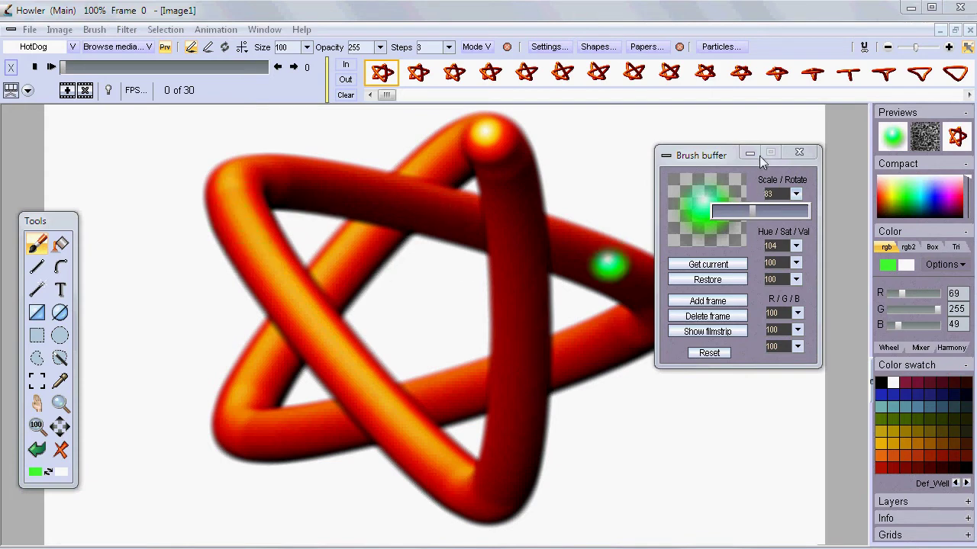
mouse_move(716, 156)
mouse_down()
mouse_move(742, 406)
mouse_move(749, 386)
mouse_up()
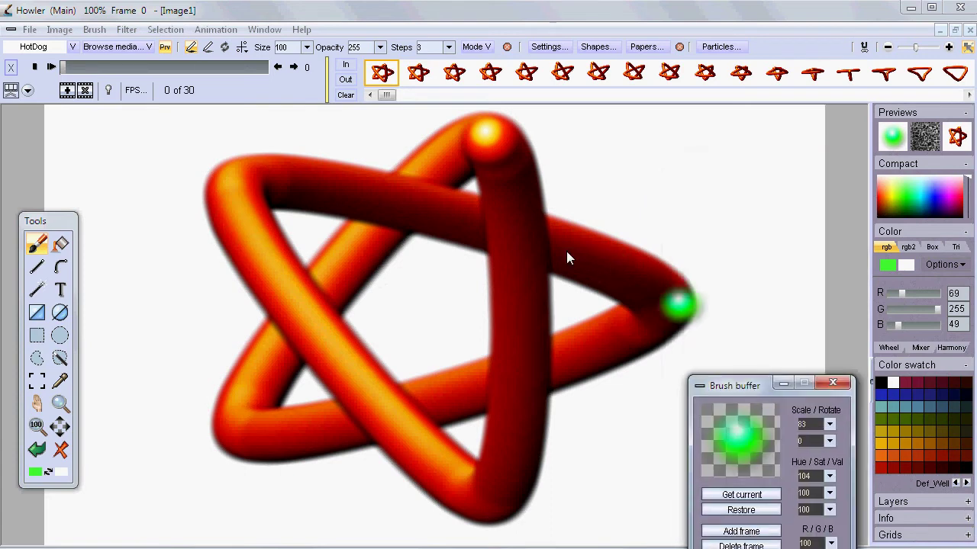
click(60, 266)
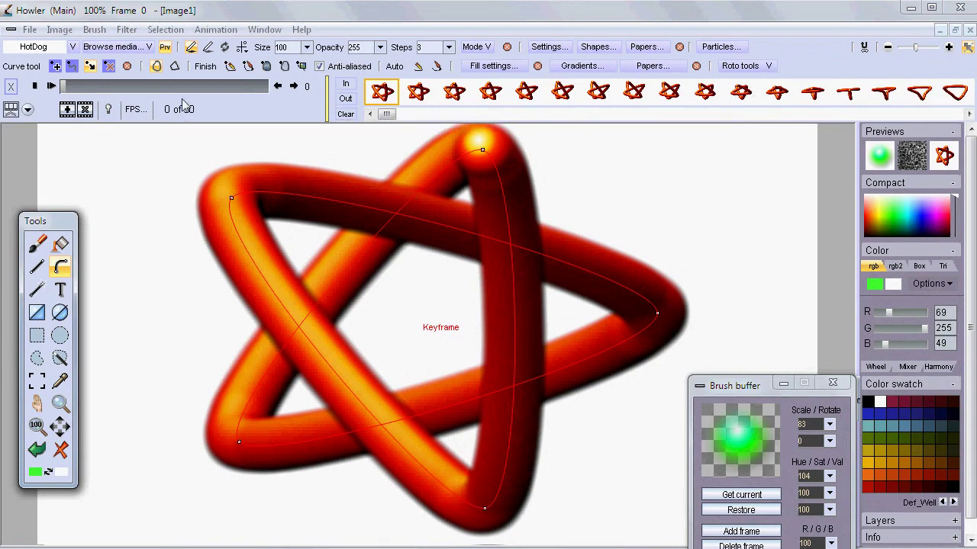
With the Brush tool active, run Filter > Animated > Stroke path and confirm Yes for the green tube.
drag(153, 89, 68, 89)
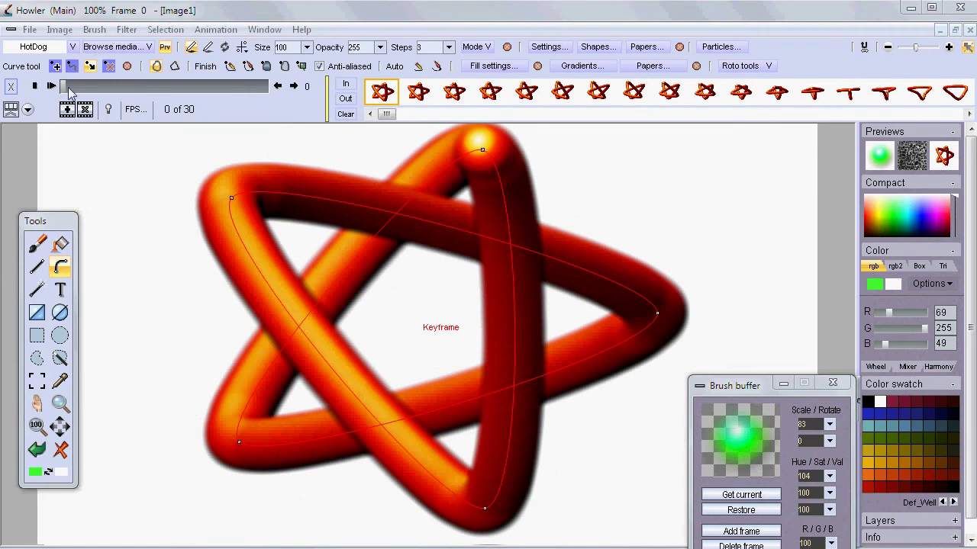
click(40, 244)
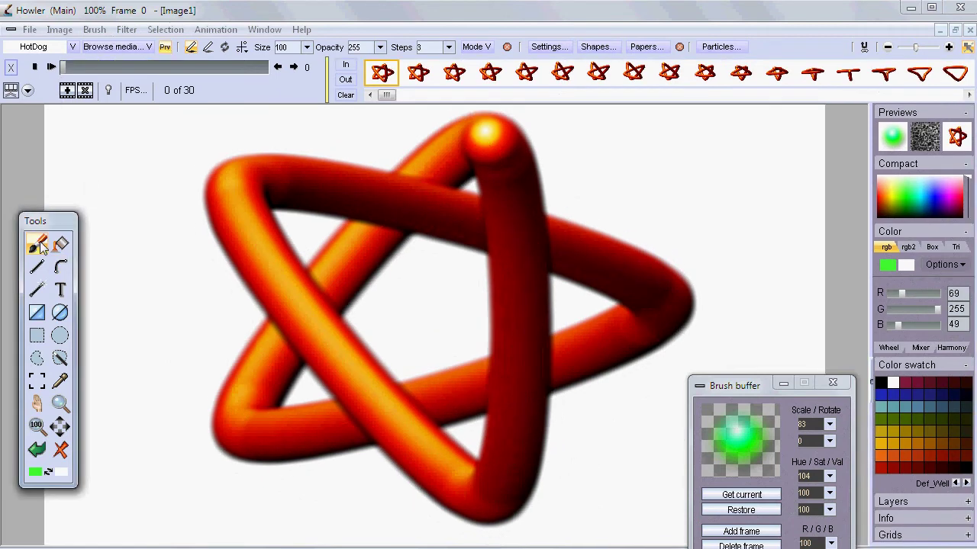
click(123, 33)
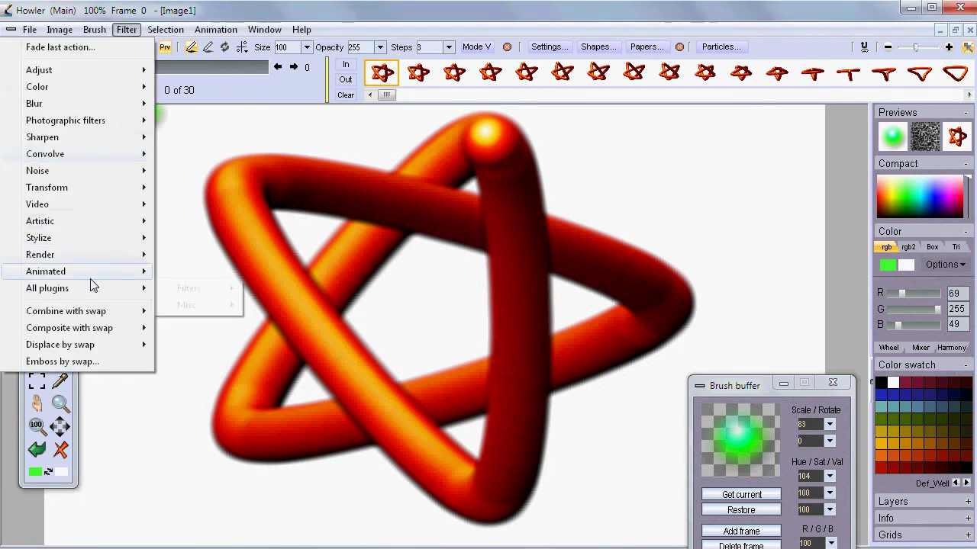
mouse_move(95, 273)
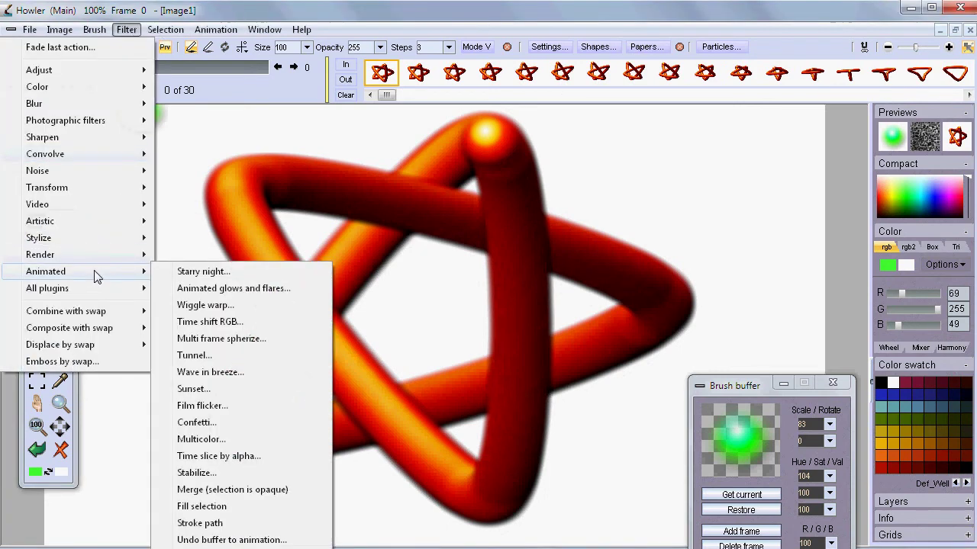
click(216, 527)
click(639, 402)
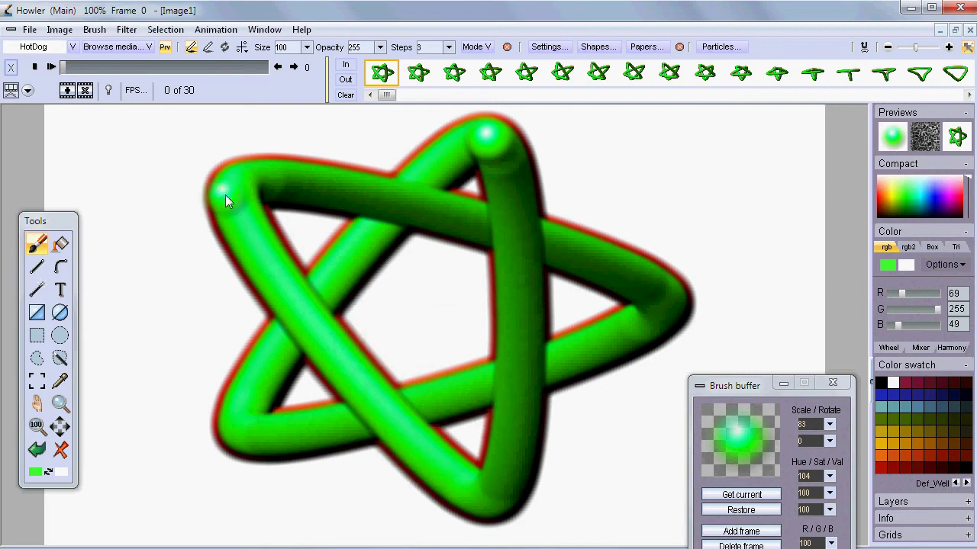
Shrink the brush Scale to 38 and shift its Hue to -180 for blue.
click(830, 425)
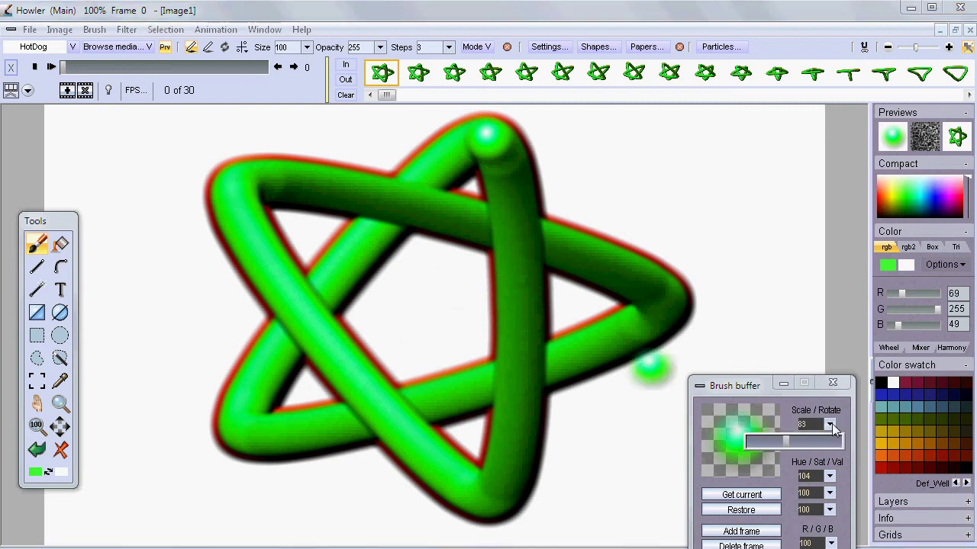
drag(786, 445, 769, 450)
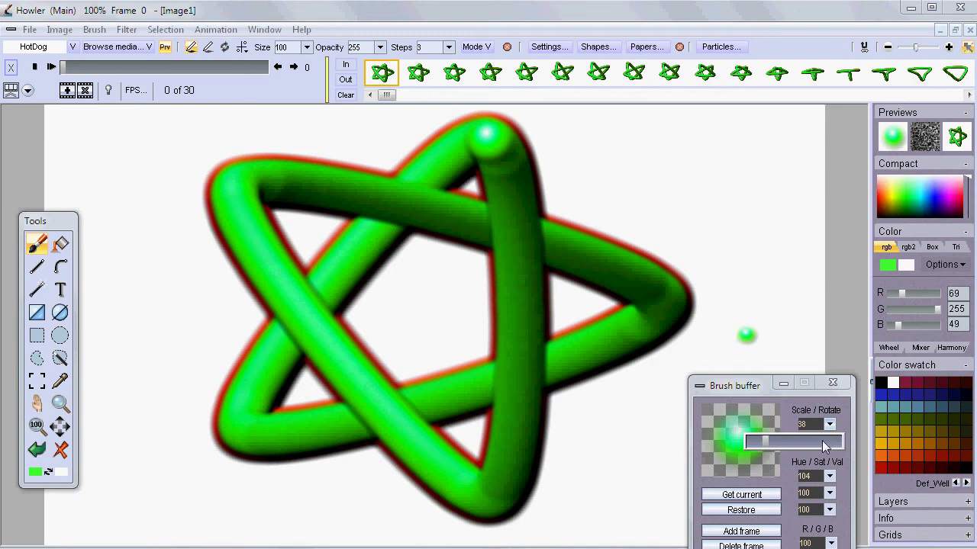
click(799, 388)
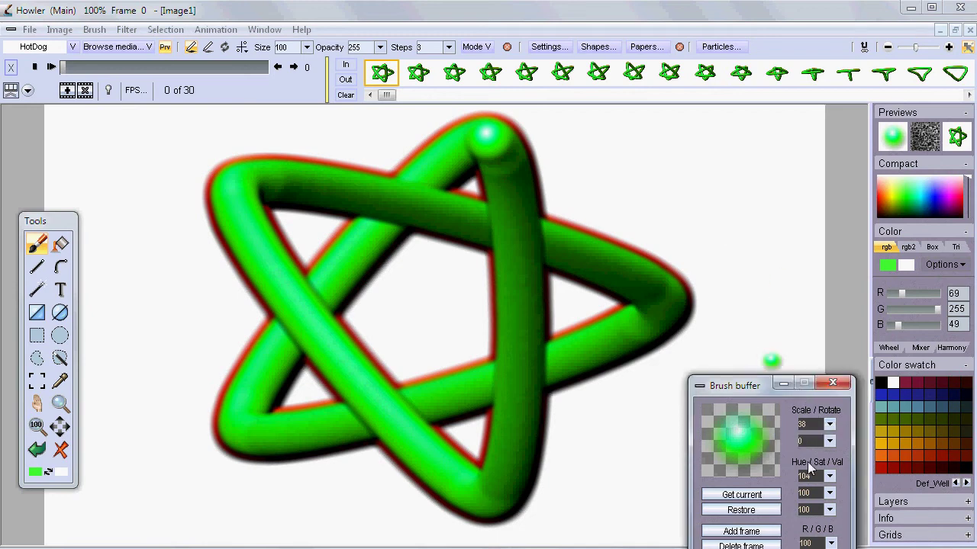
click(828, 477)
drag(810, 494, 740, 498)
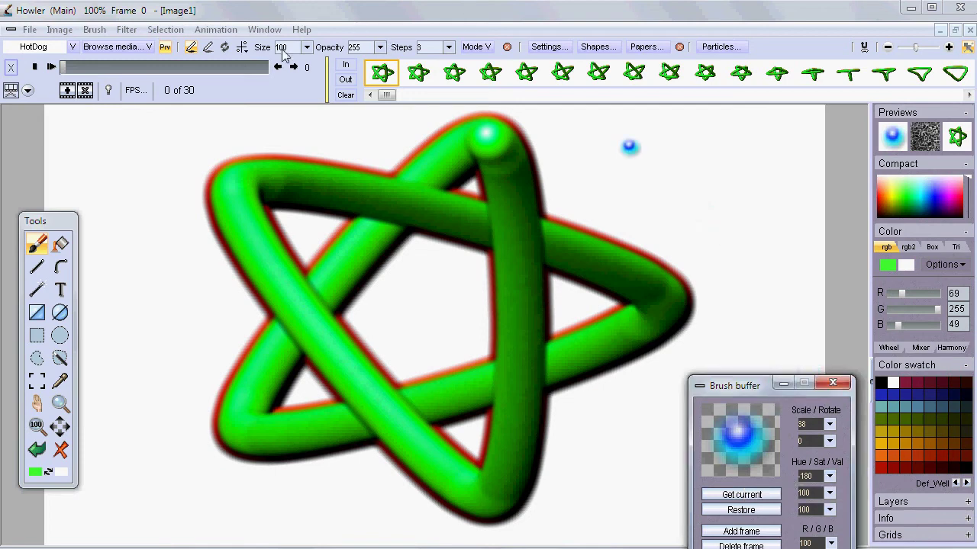
Set brush Steps to 40, test-painting dotted strokes and undoing each test.
click(449, 48)
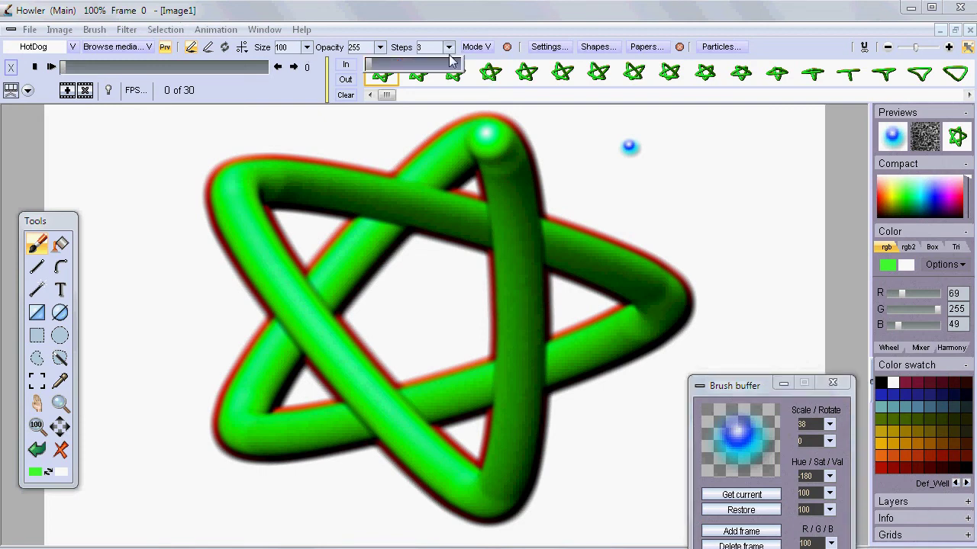
drag(377, 68, 393, 67)
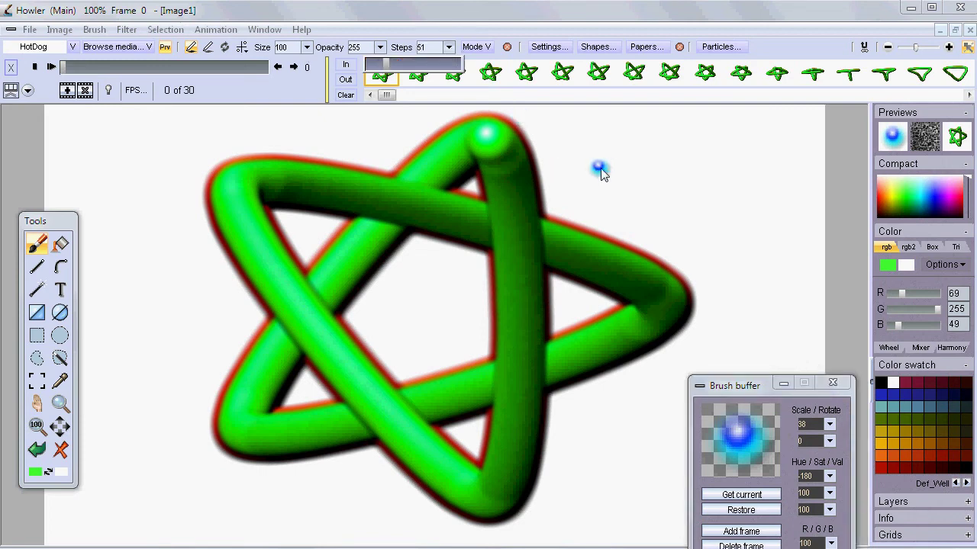
mouse_move(664, 180)
mouse_down()
mouse_move(723, 194)
mouse_move(777, 190)
mouse_up()
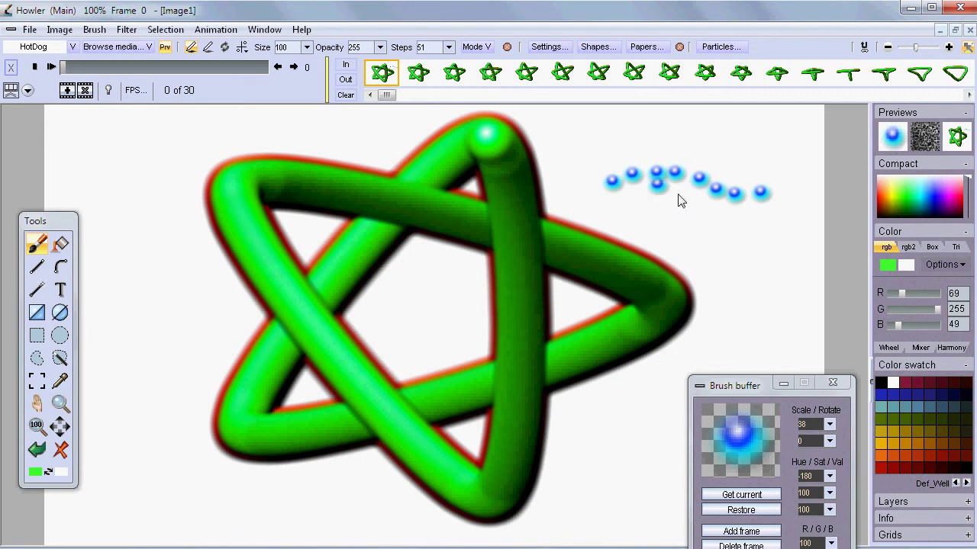
key(ctrl+z)
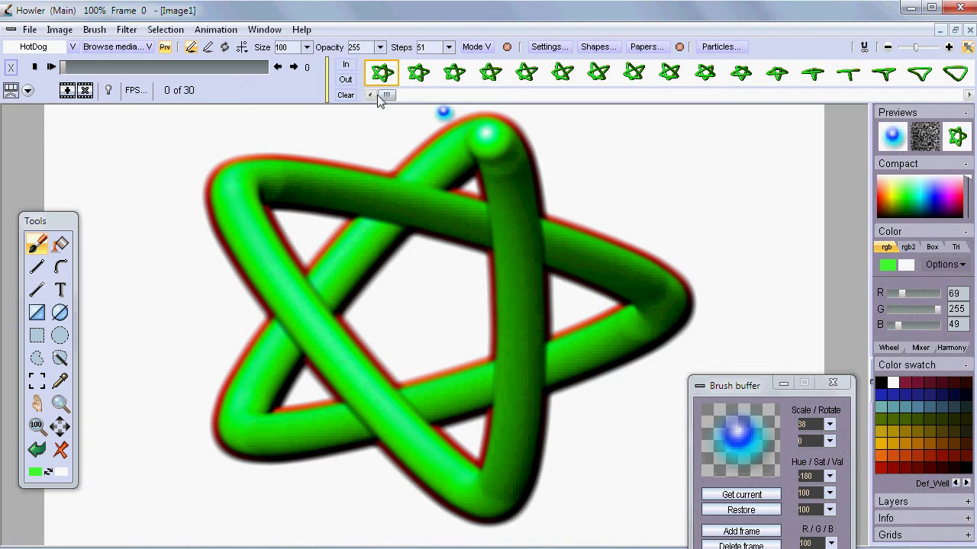
click(448, 48)
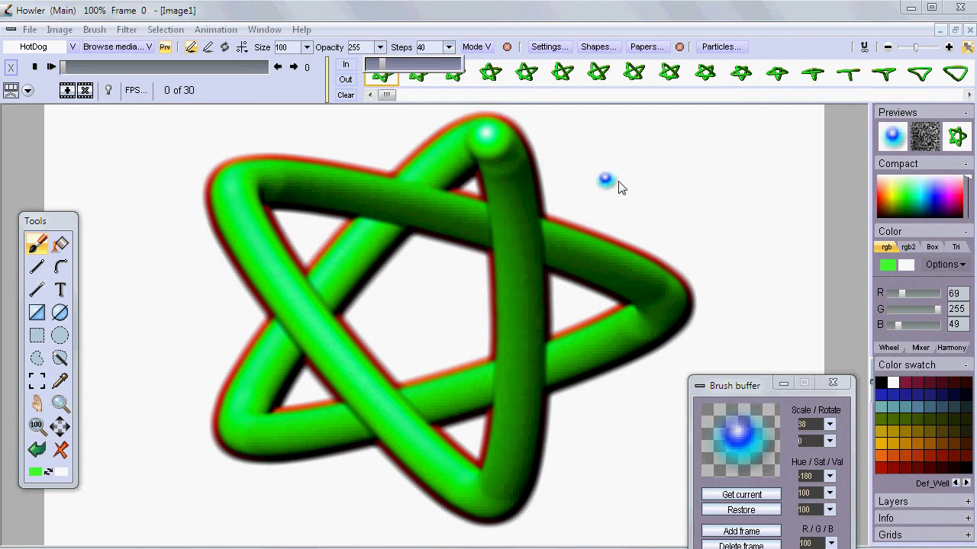
drag(616, 183, 752, 203)
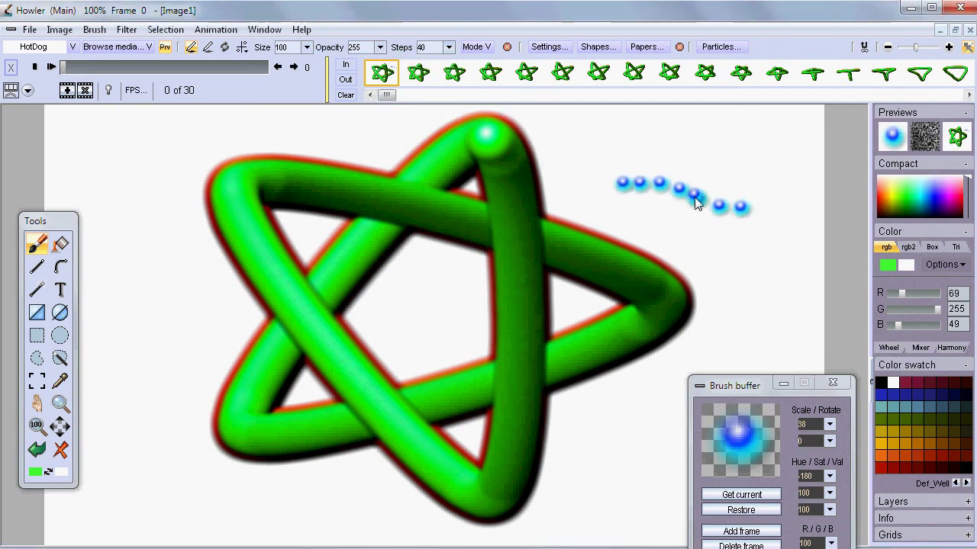
key(ctrl+z)
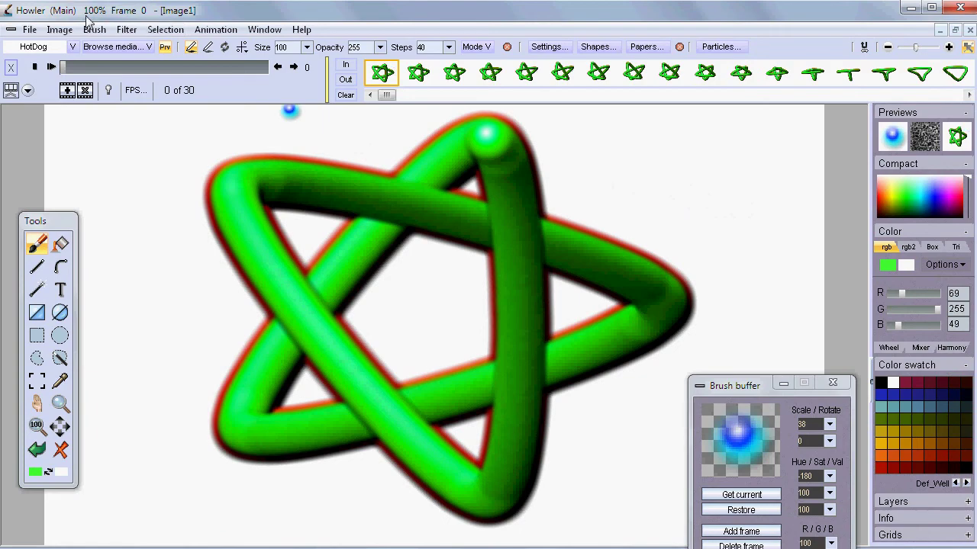
Run Filter > Animated > Stroke path with the blue dot brush, confirm Yes, and check frame 24.
click(127, 29)
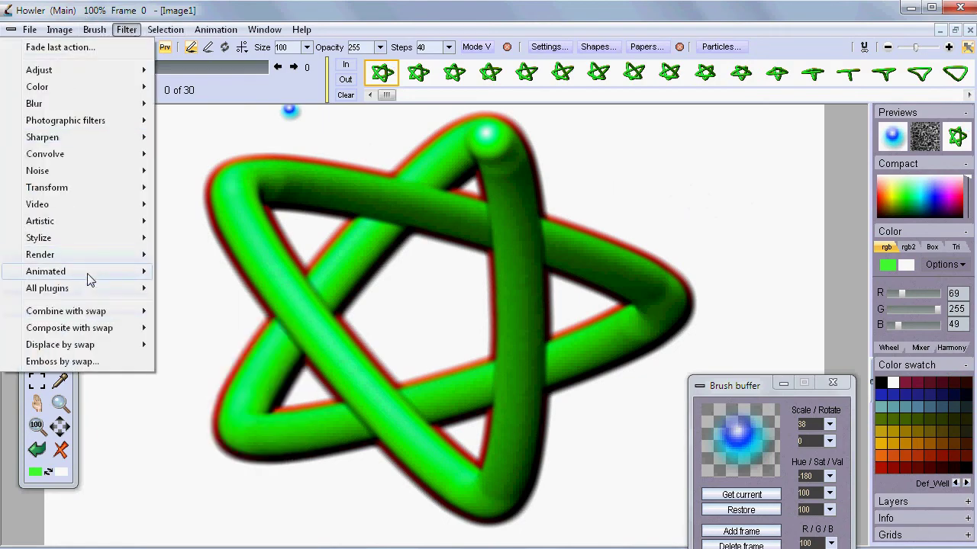
mouse_move(87, 280)
click(203, 524)
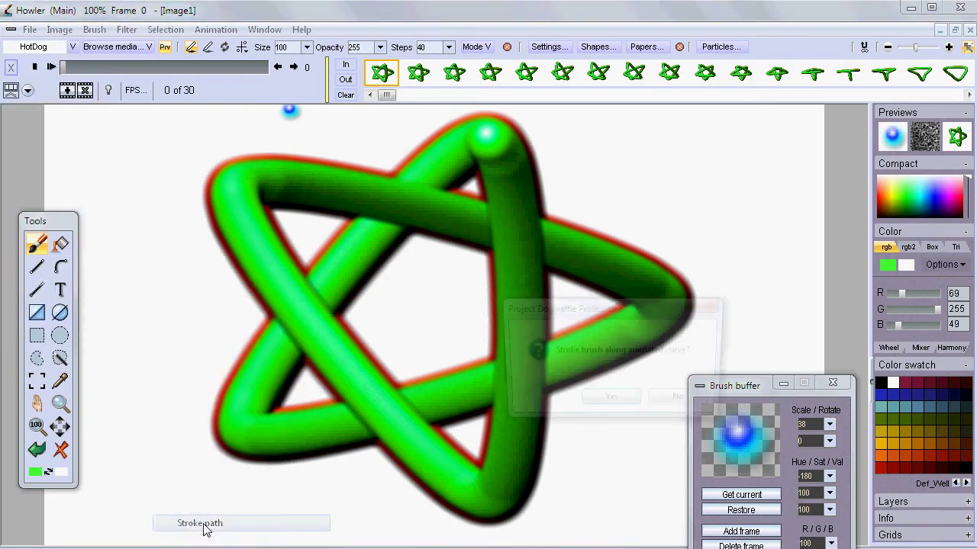
click(612, 398)
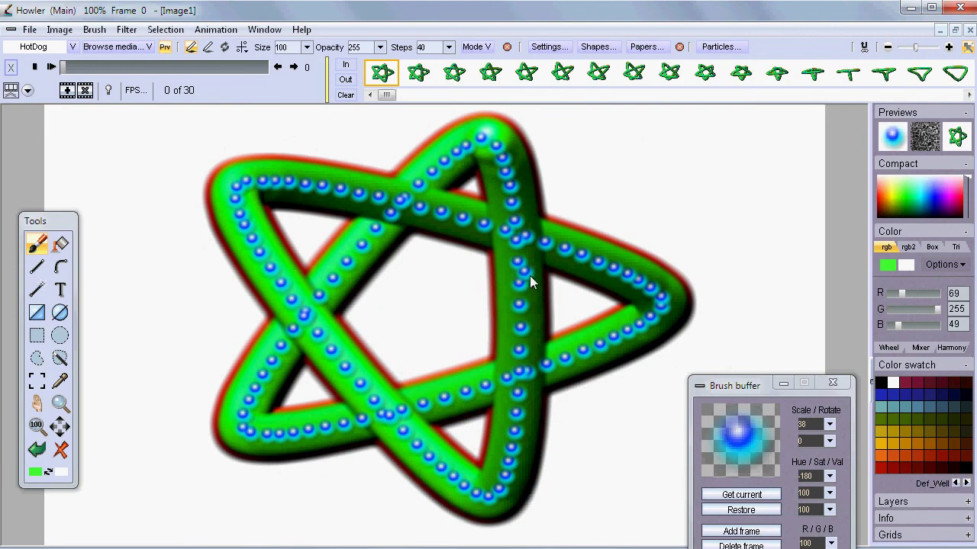
click(51, 67)
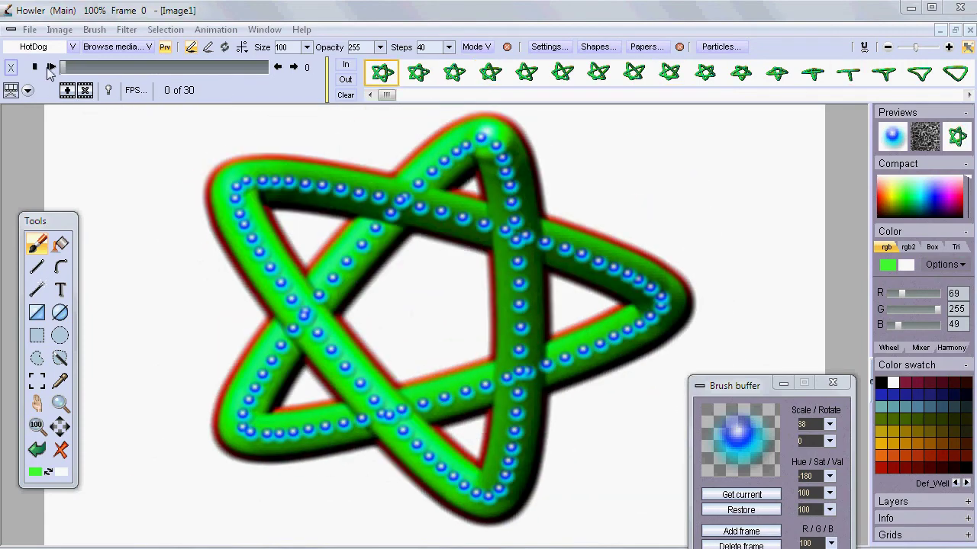
click(52, 67)
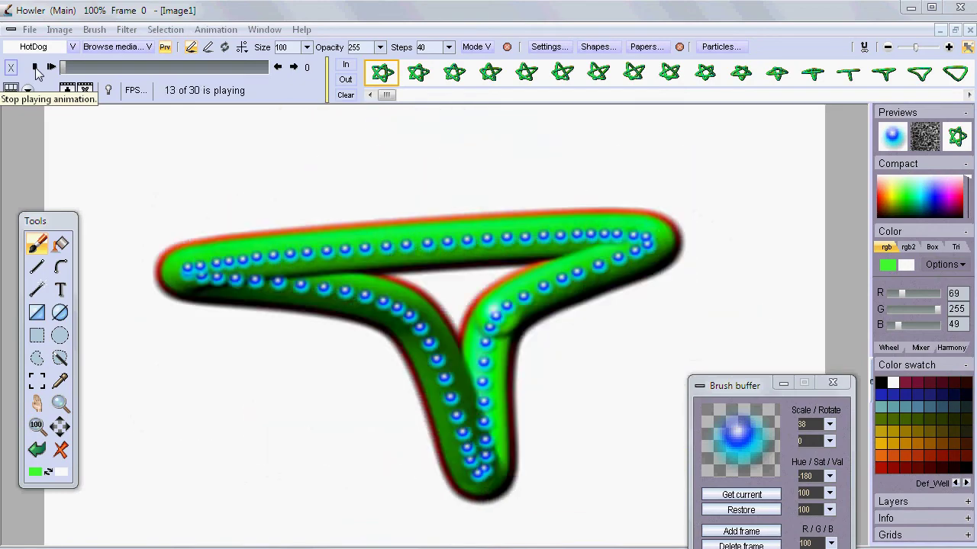
click(36, 69)
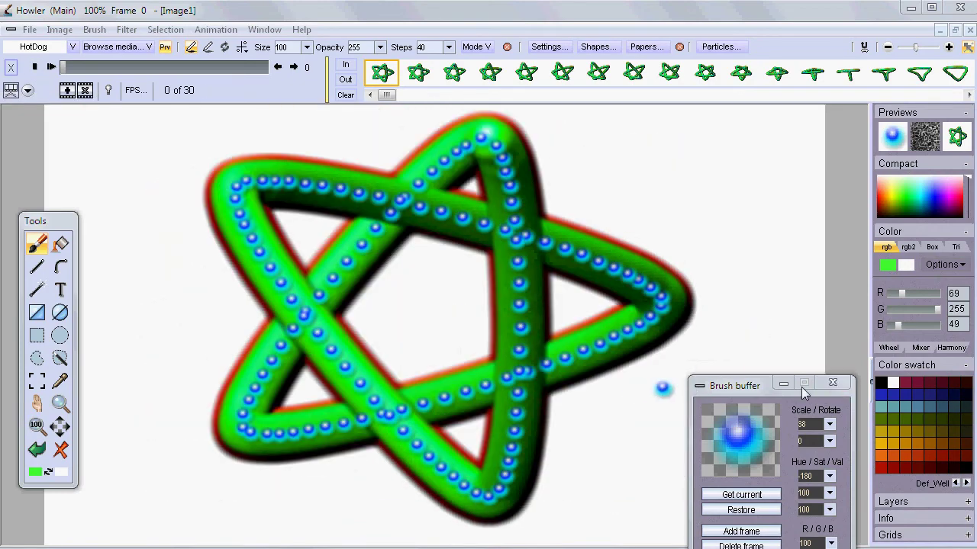
mouse_move(734, 387)
mouse_down()
mouse_move(715, 412)
mouse_move(819, 464)
mouse_move(732, 456)
mouse_up()
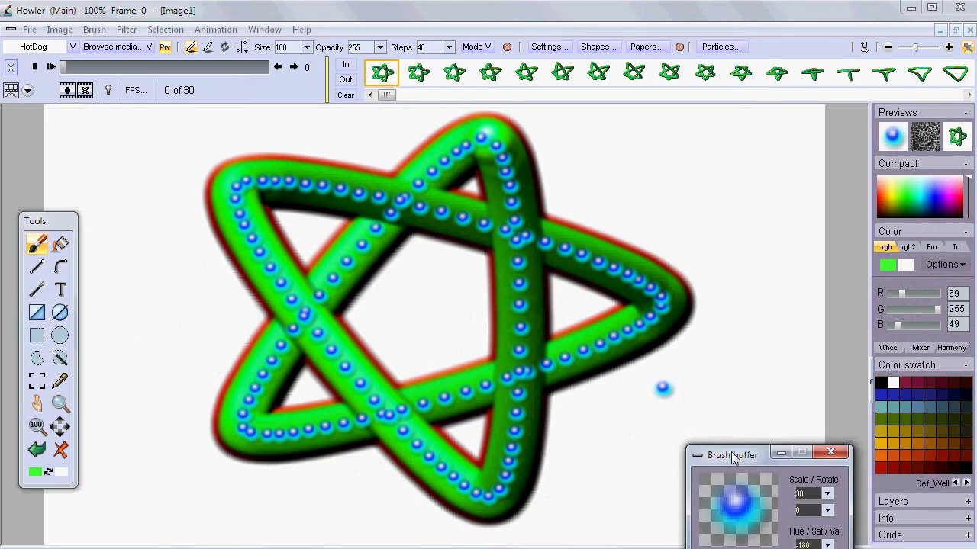